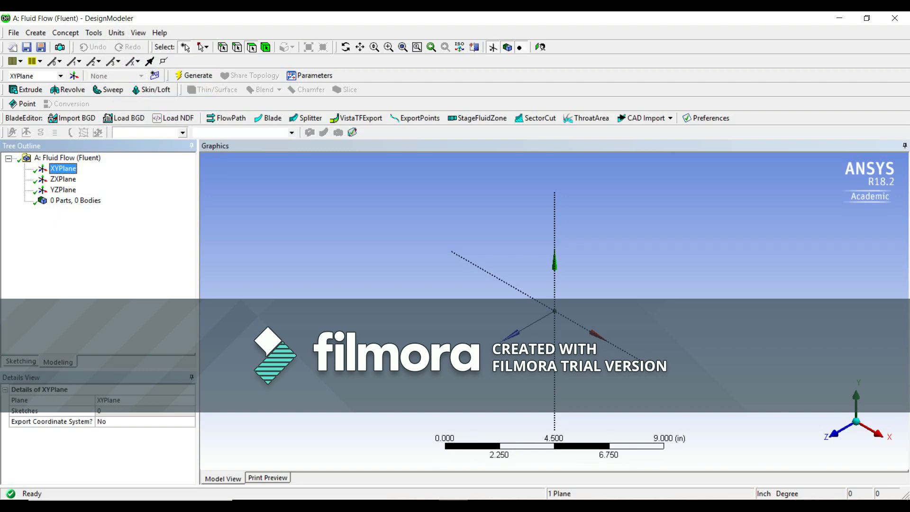
- Create a new sketch on the XY plane, viewed face-on, and open it for sketching
click(836, 434)
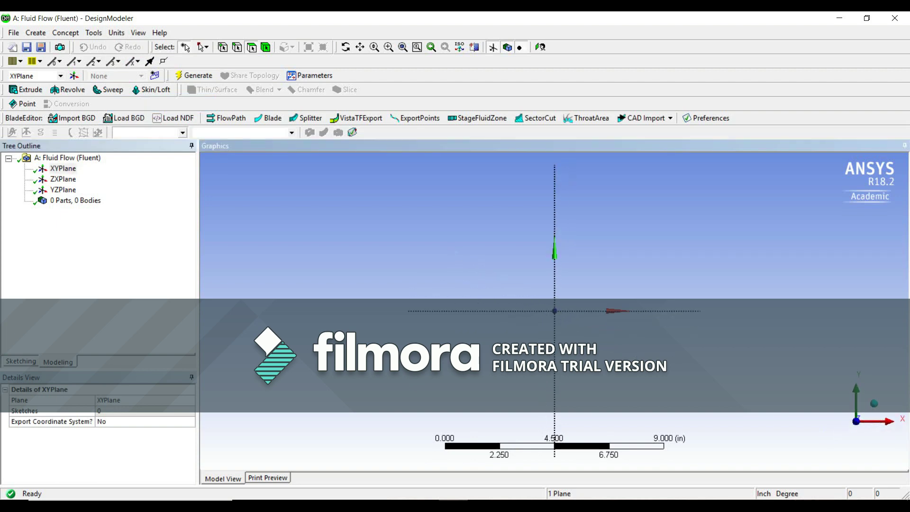
click(155, 75)
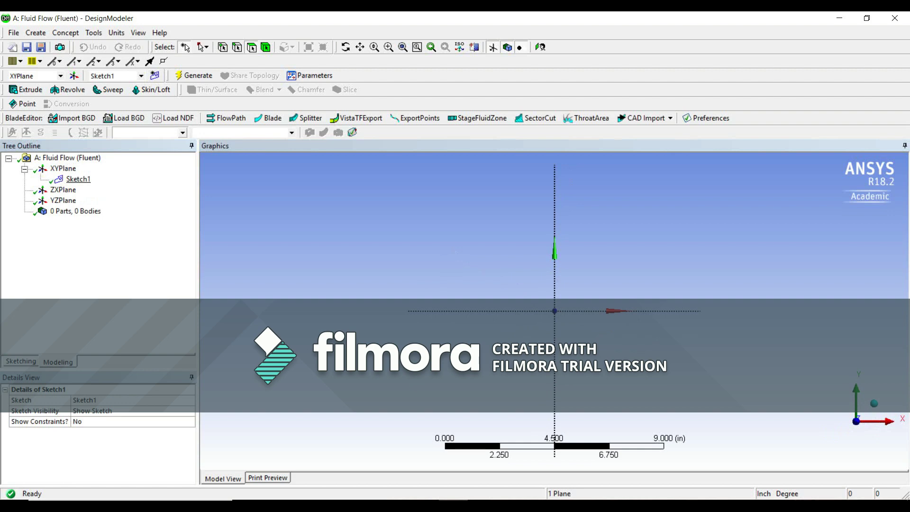
click(79, 179)
click(21, 362)
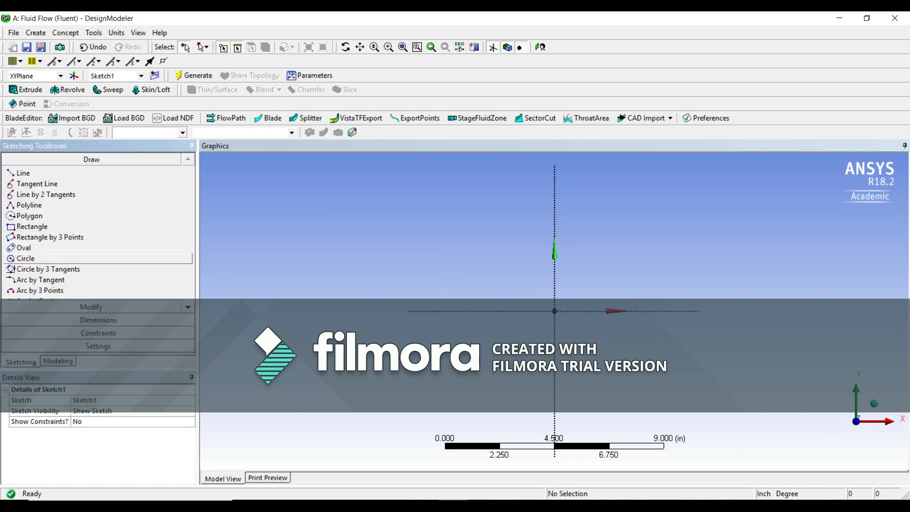
- Draw two concentric circles centred on the origin, about 2.99 in and 2.43 in in diameter
click(26, 258)
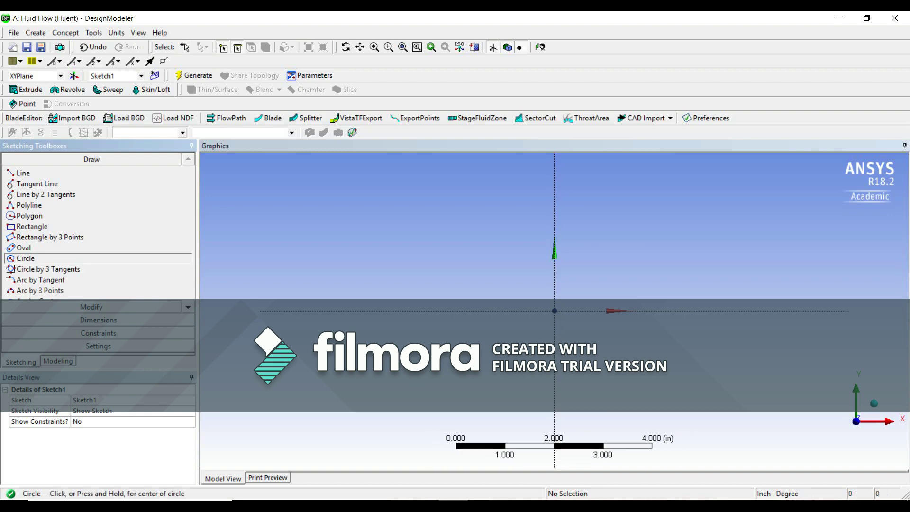
scroll(555, 311, up, 2)
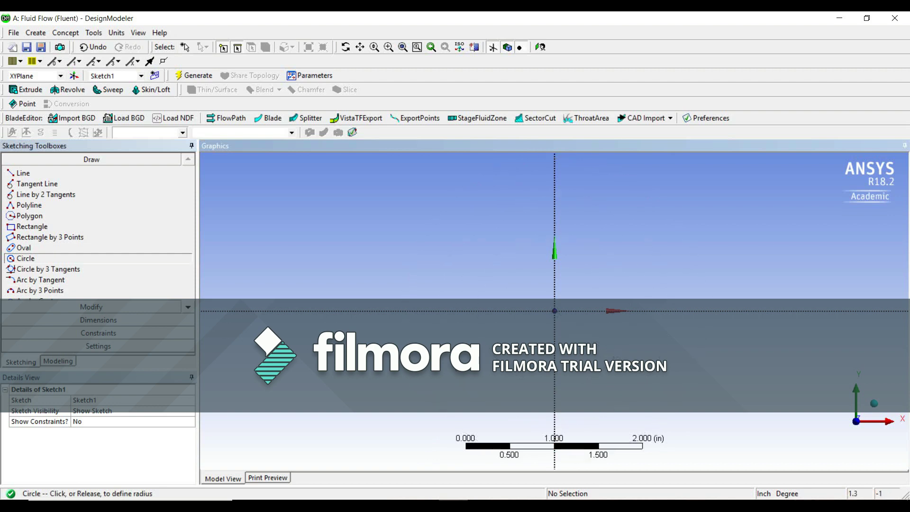
click(555, 311)
click(668, 378)
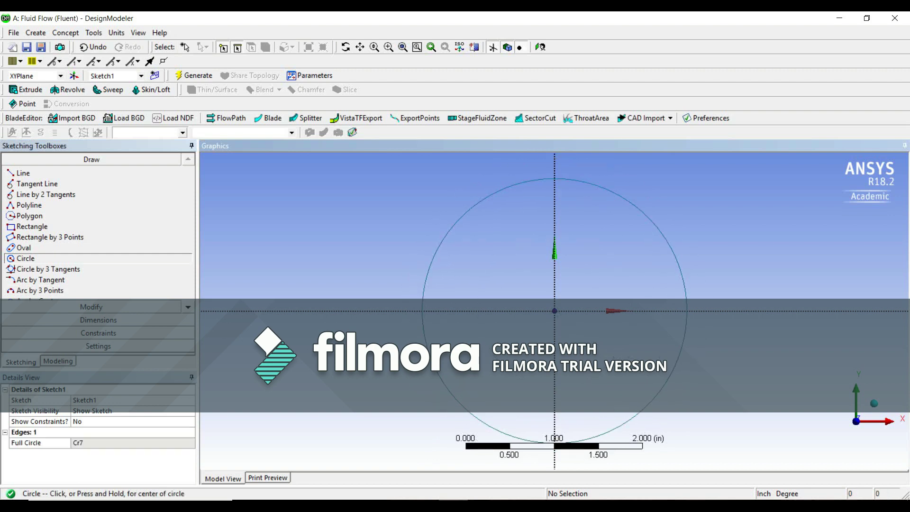
click(554, 311)
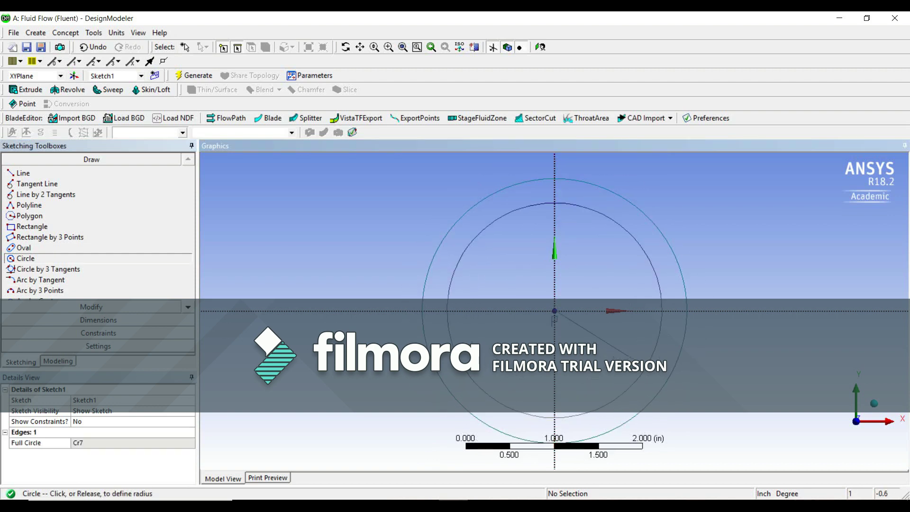
click(648, 257)
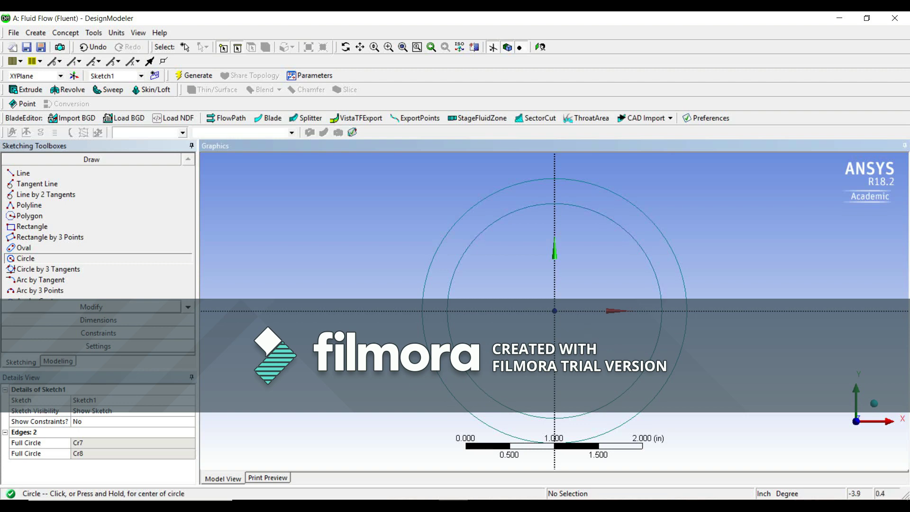
- Add diameter dimensions to the outer and inner circles of the first sketch
click(98, 320)
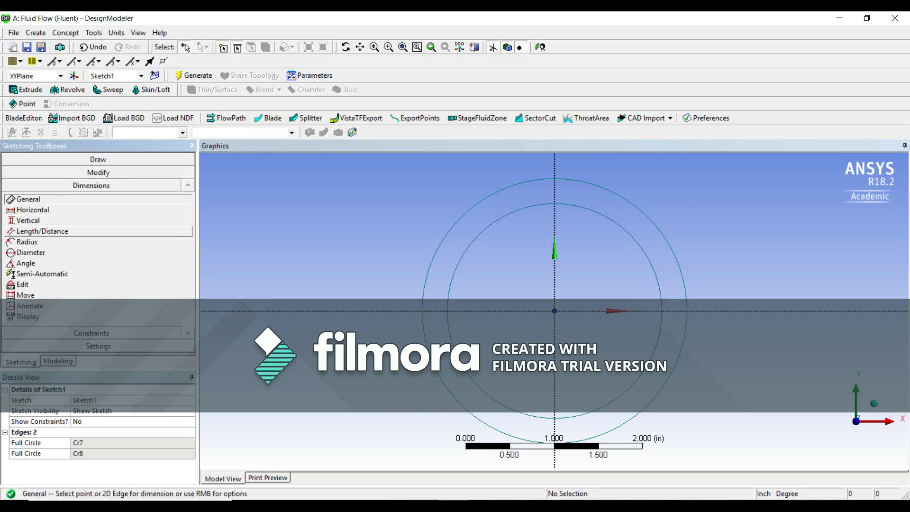
click(30, 252)
click(434, 257)
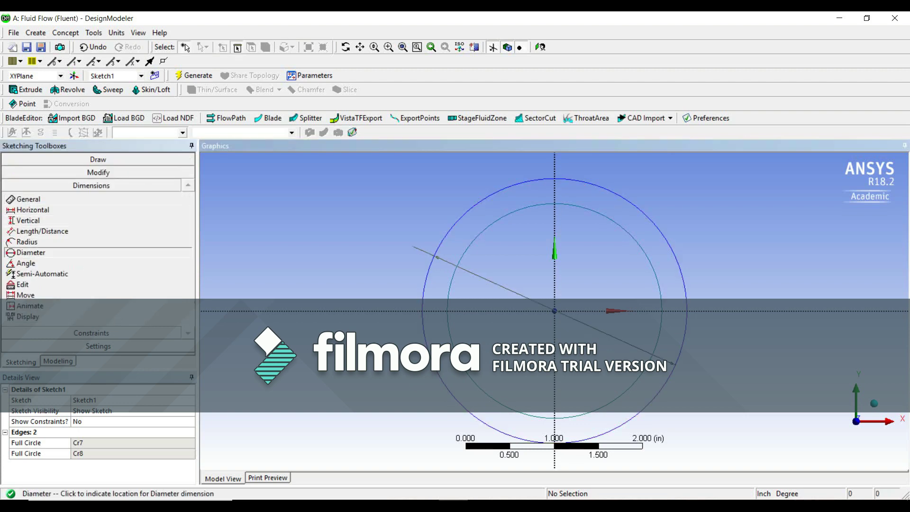
click(405, 244)
click(457, 267)
click(458, 233)
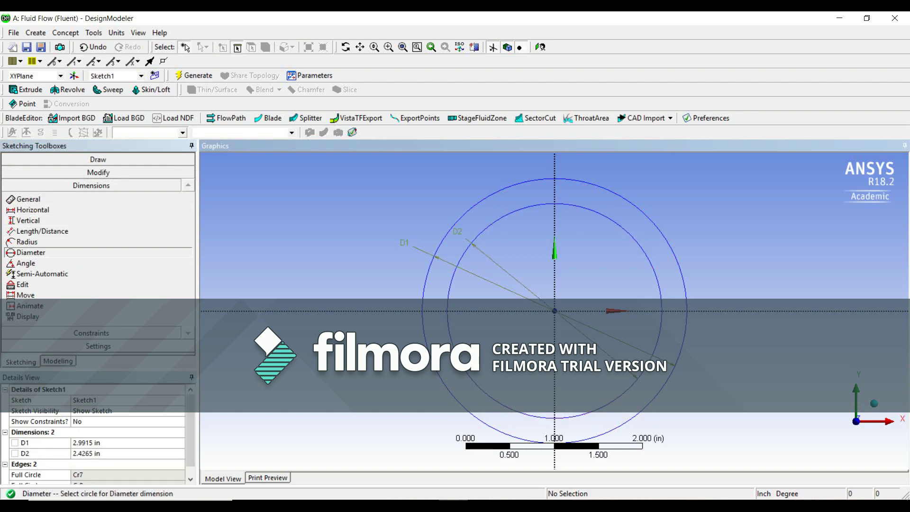
- Set diameter D1 to 2.125 in and diameter D2 to 2.009 in
click(100, 442)
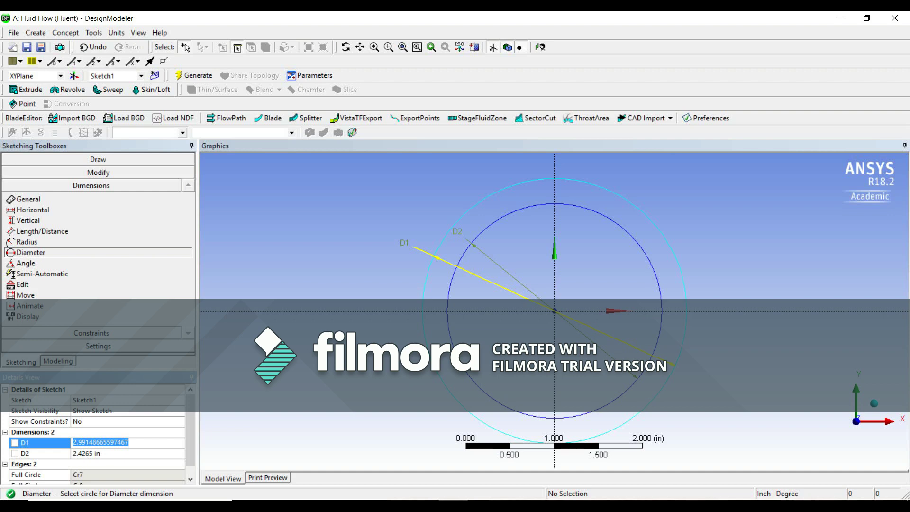
text(2.12)
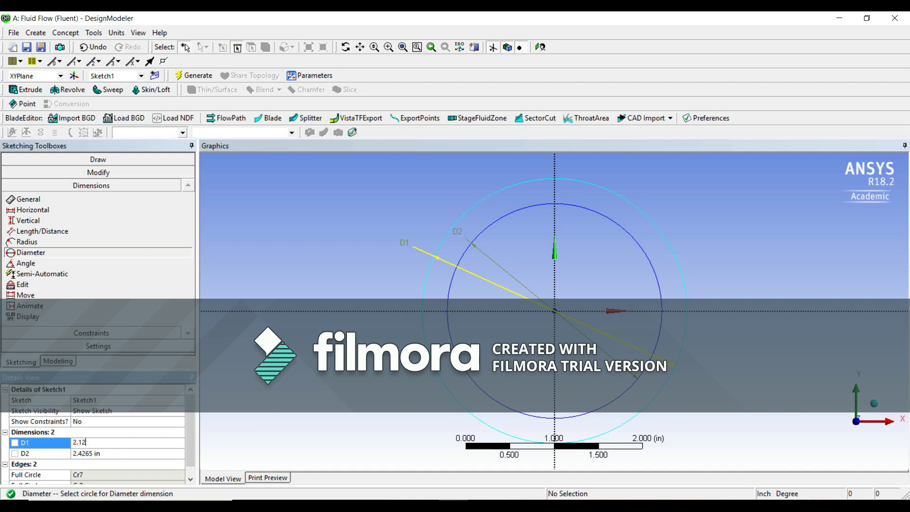
text(5)
key(Return)
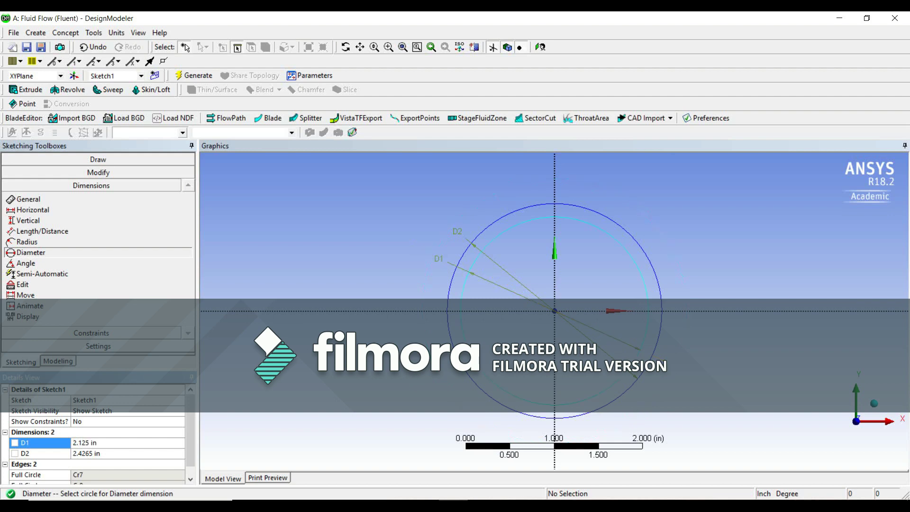
click(99, 453)
text(2.00)
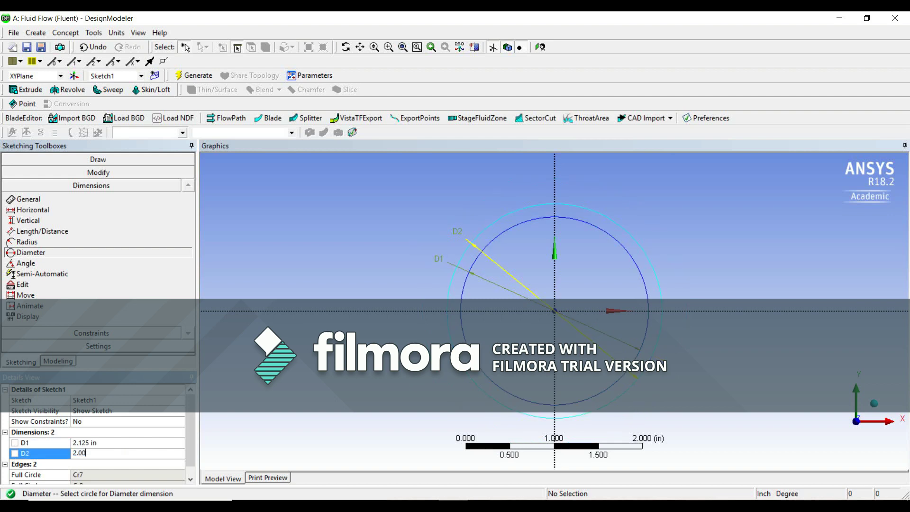
text(9)
key(Return)
- Create a second sketch on the XY plane and open it for sketching
click(58, 361)
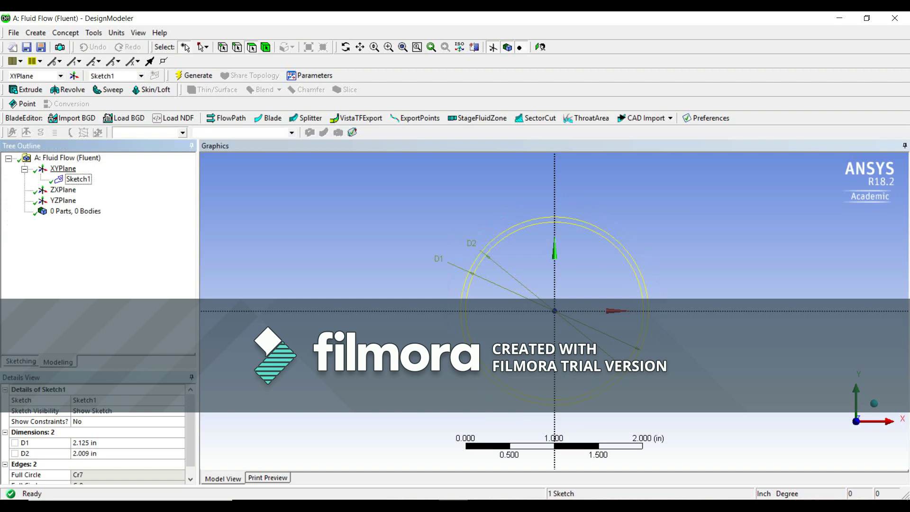
click(63, 169)
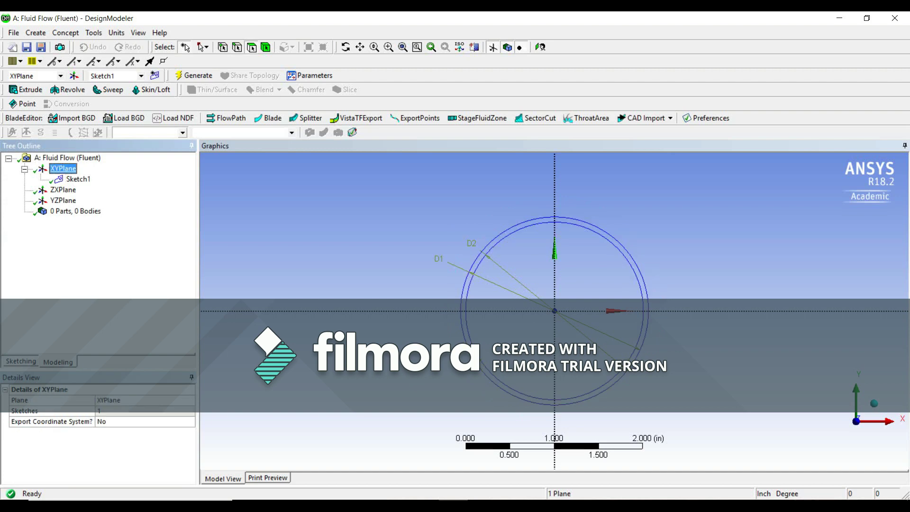
click(154, 75)
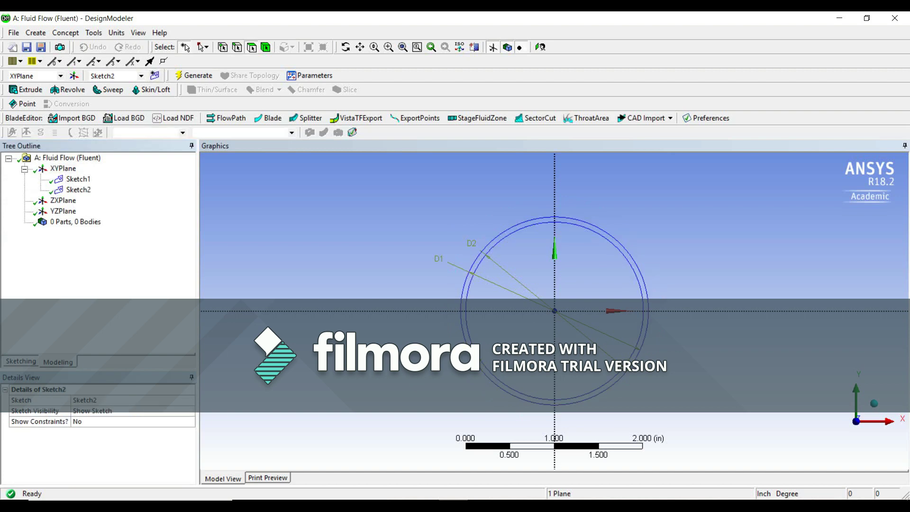
click(78, 190)
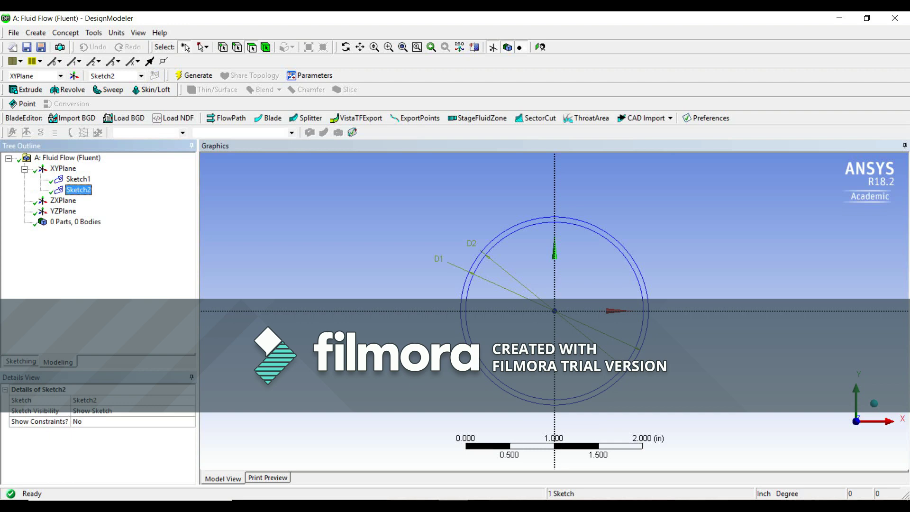
click(20, 361)
- Draw two concentric circles at the origin inside the existing pair, about 1.61 in and 1.17 in in diameter
click(26, 258)
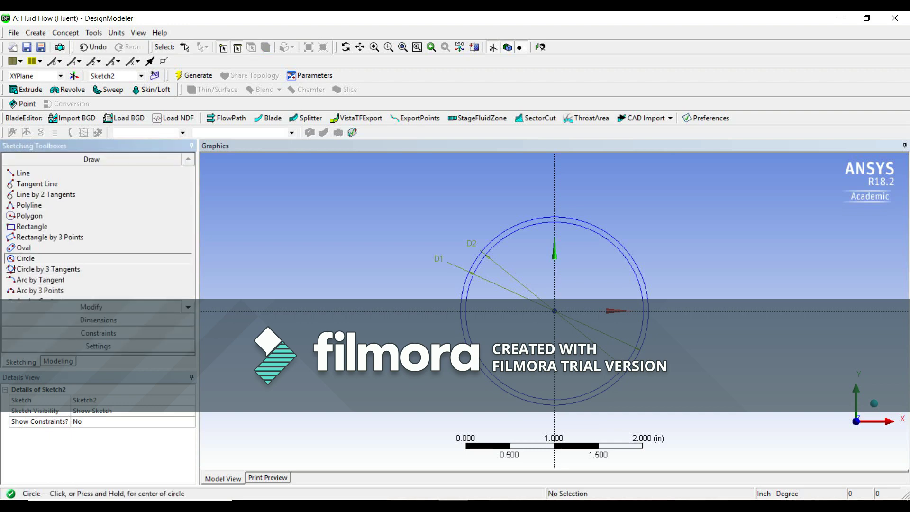
scroll(555, 311, up, 1)
scroll(555, 311, up, 1)
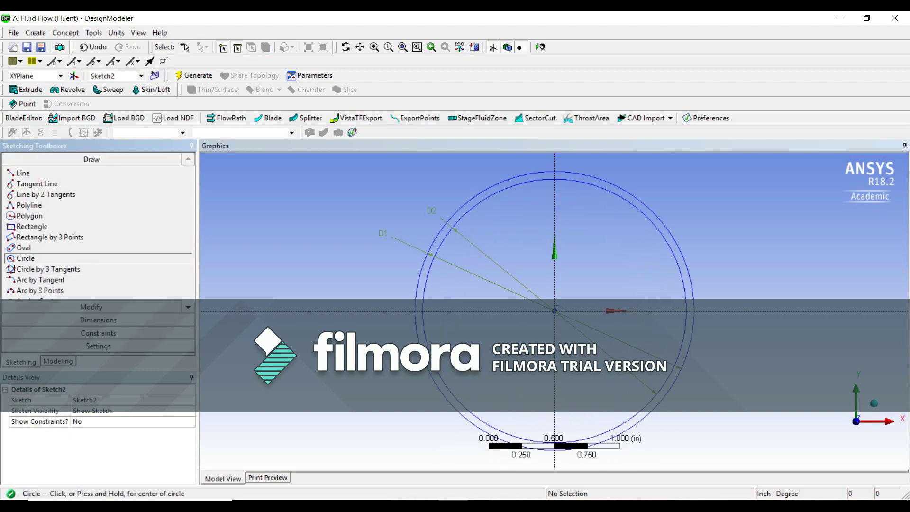
click(554, 311)
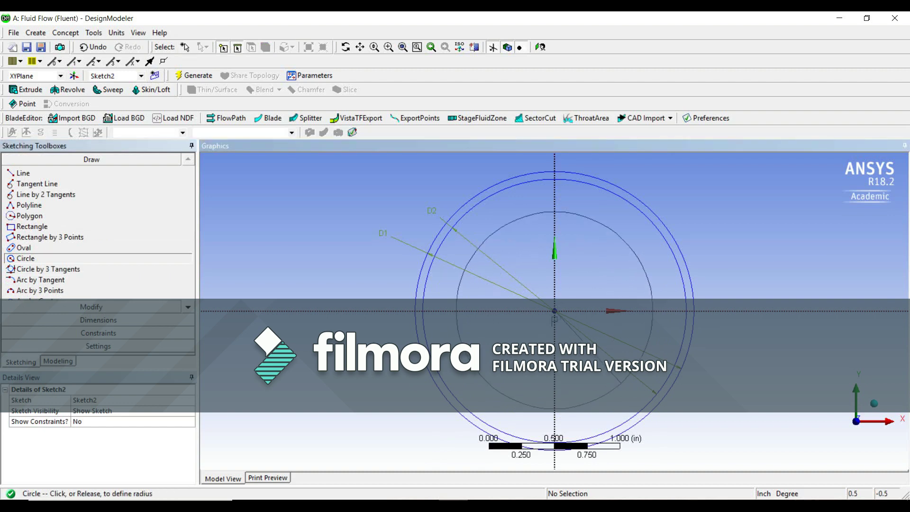
click(659, 328)
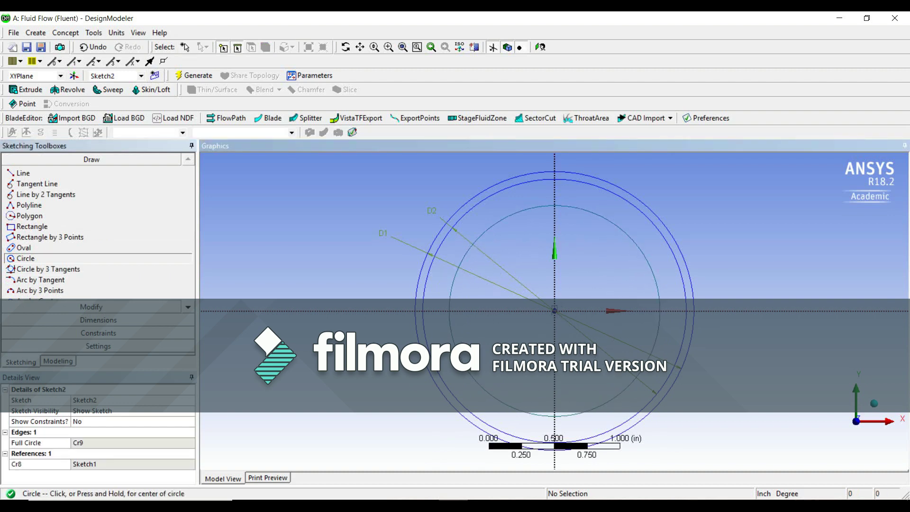
click(555, 311)
click(616, 356)
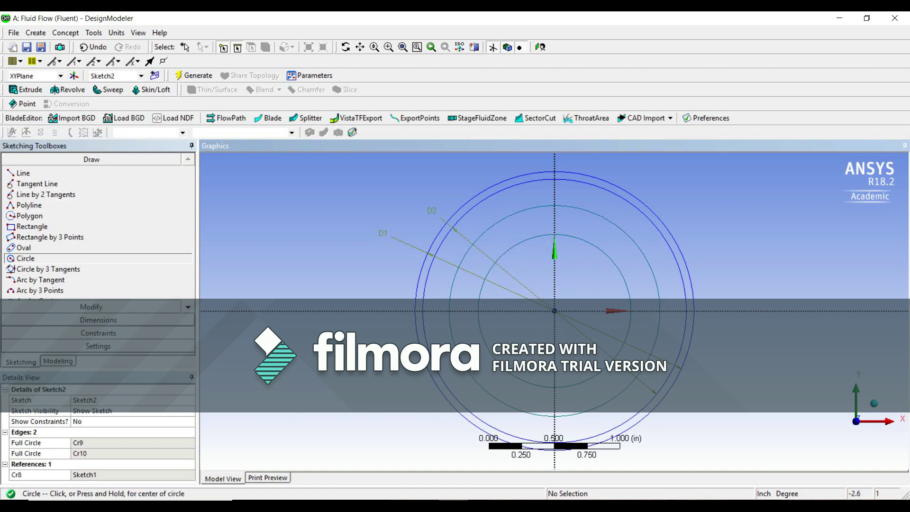
- Add diameter dimensions to the two circles of the second sketch
click(98, 320)
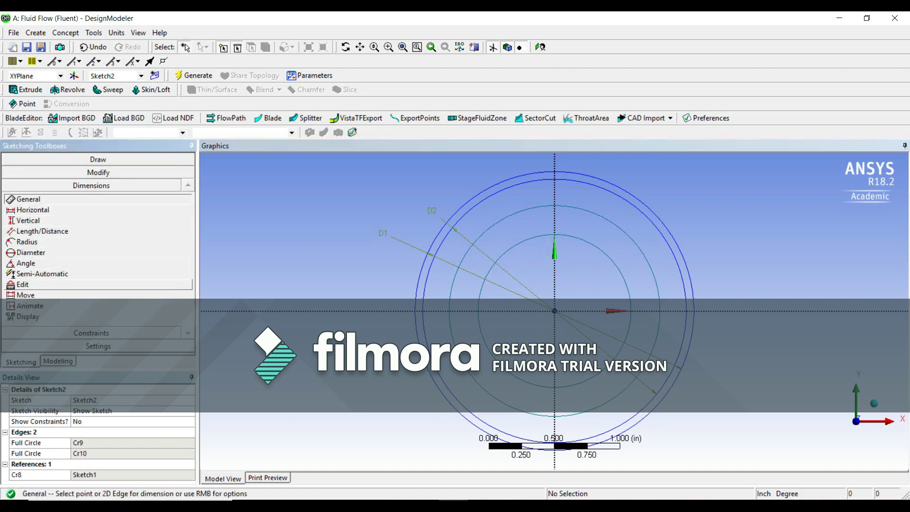
click(30, 252)
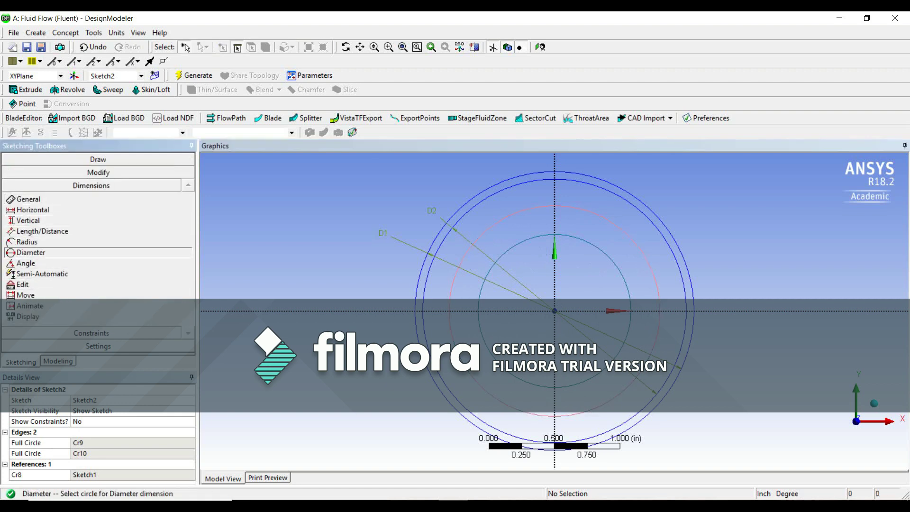
click(650, 268)
click(659, 264)
click(612, 262)
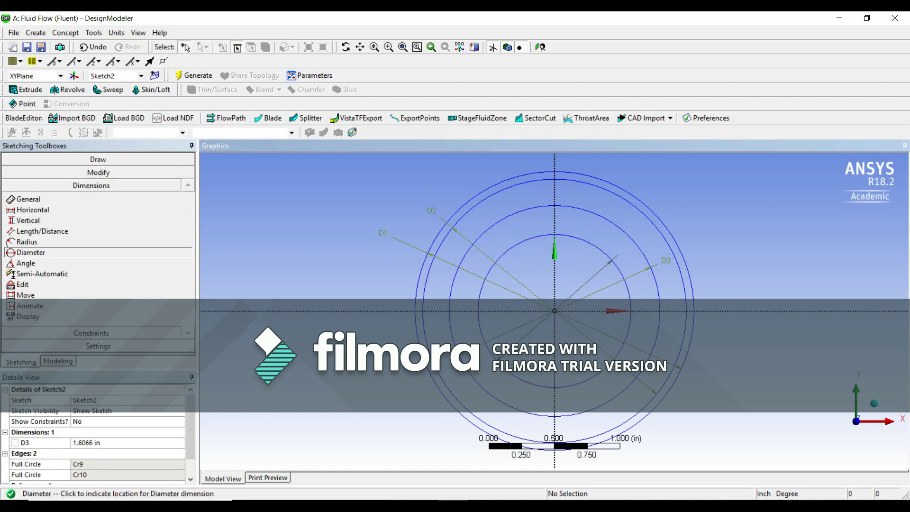
click(624, 252)
- Set diameter D3 to 1.375 in and diameter D4 to 1.291 in
click(98, 443)
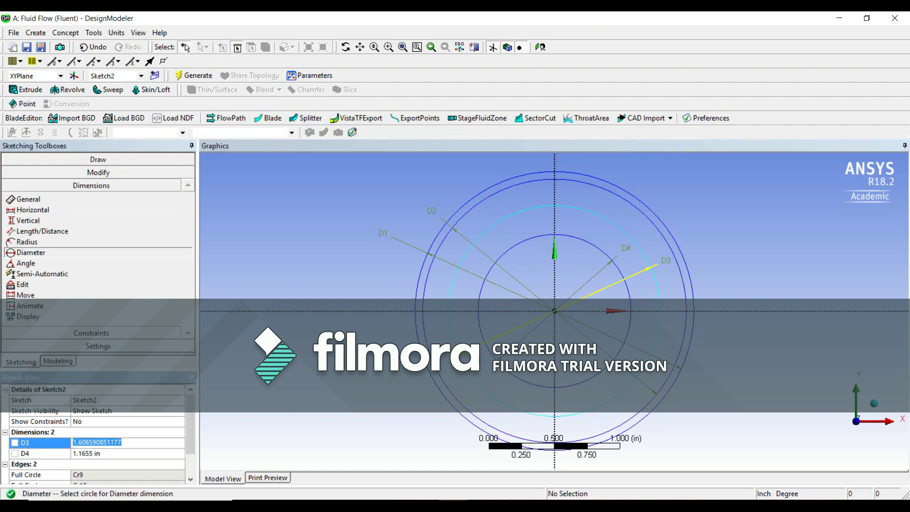
text(1.375)
key(Return)
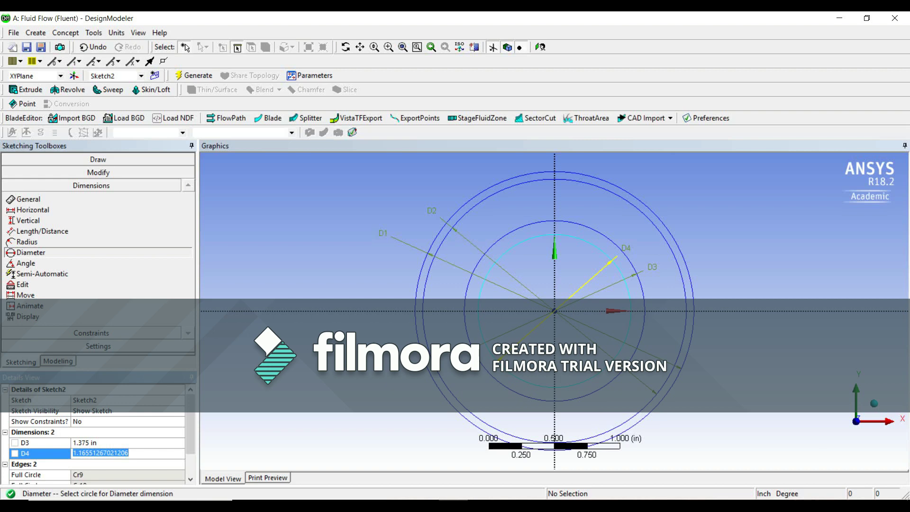
text(1.)
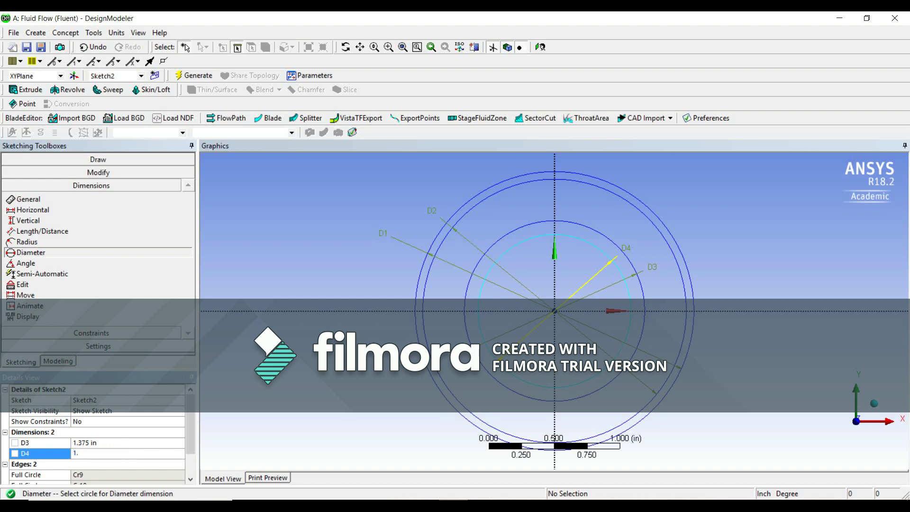
text(291)
key(Return)
- Rename Sketch1, which holds the two larger circles, as outer_pipe
click(57, 362)
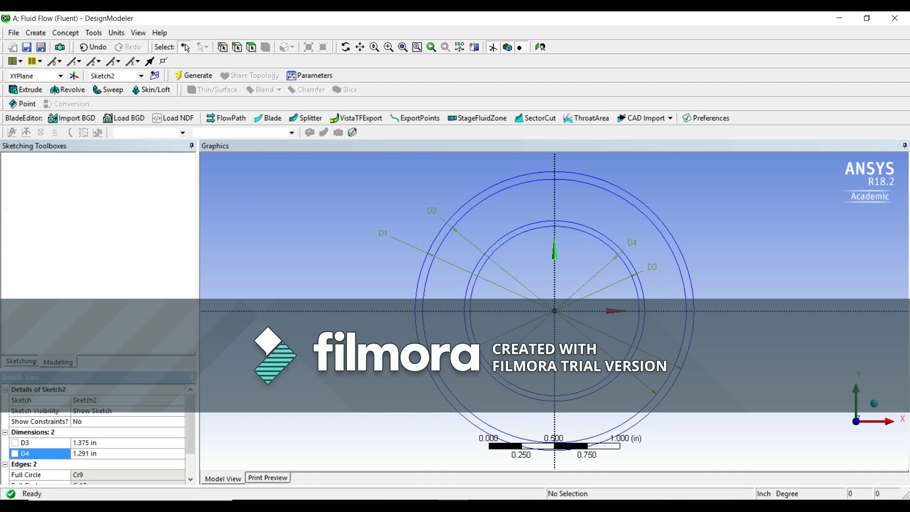
click(77, 179)
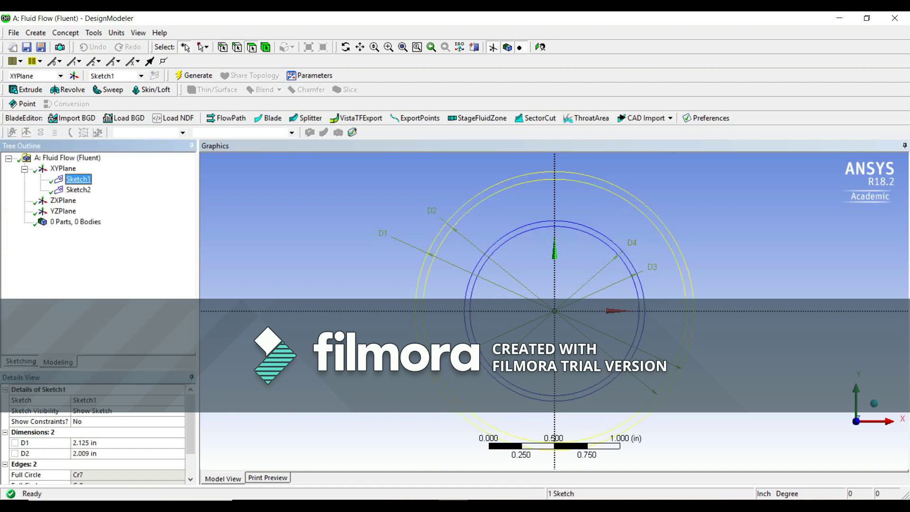
right_click(80, 180)
click(115, 265)
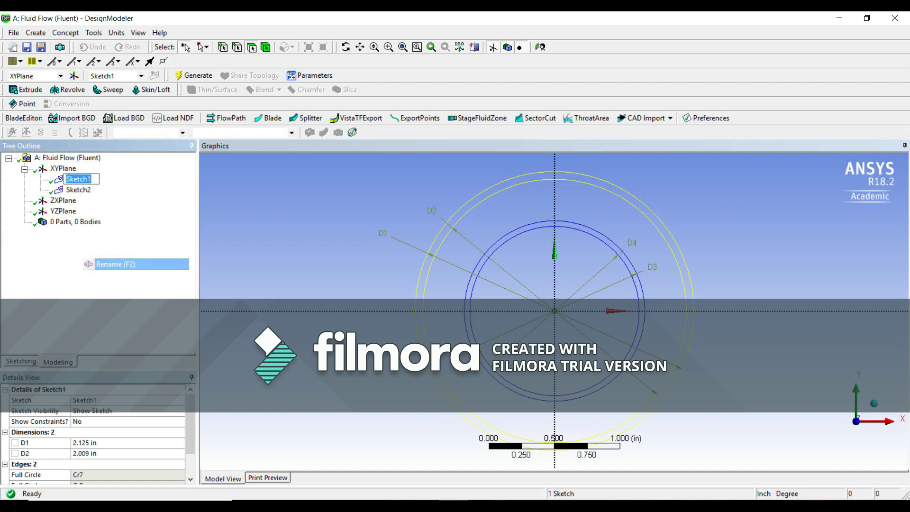
text(outer)
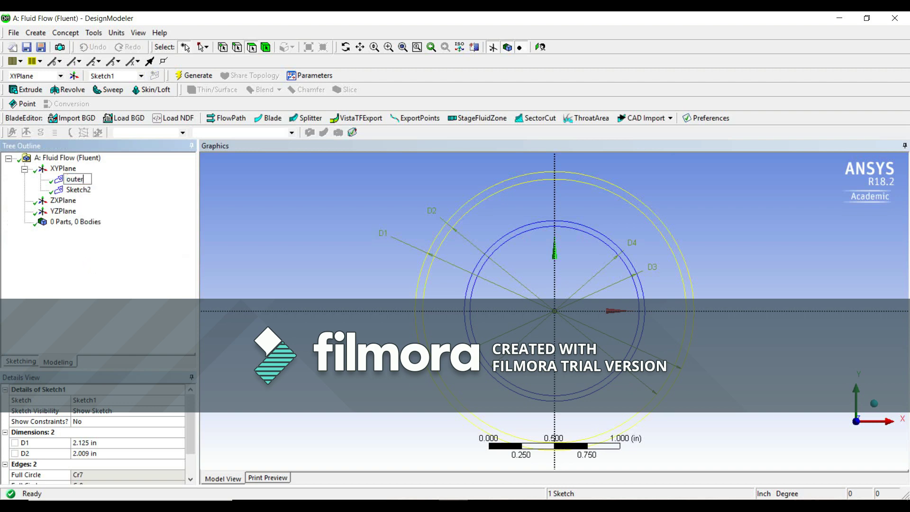
text(_pipe)
key(Return)
- Rename Sketch2, which holds the two smaller circles, as inner_pipe
click(78, 190)
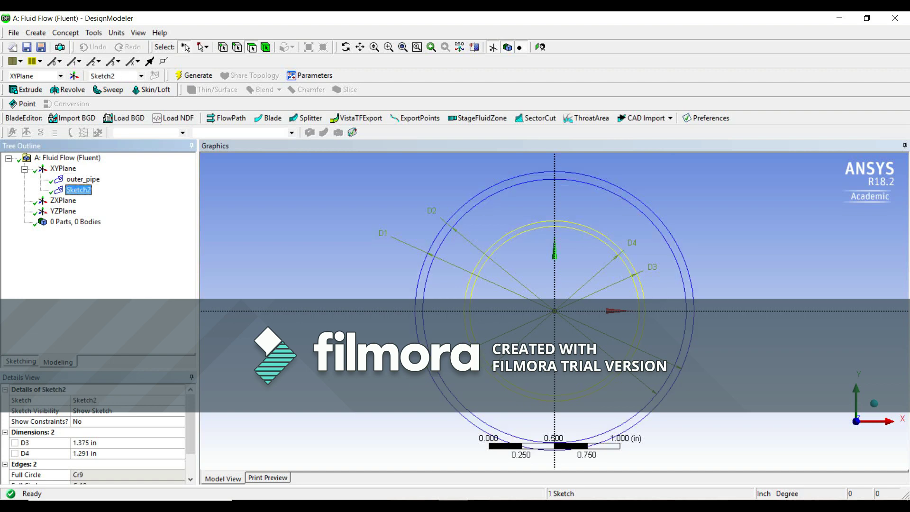
right_click(87, 191)
click(121, 277)
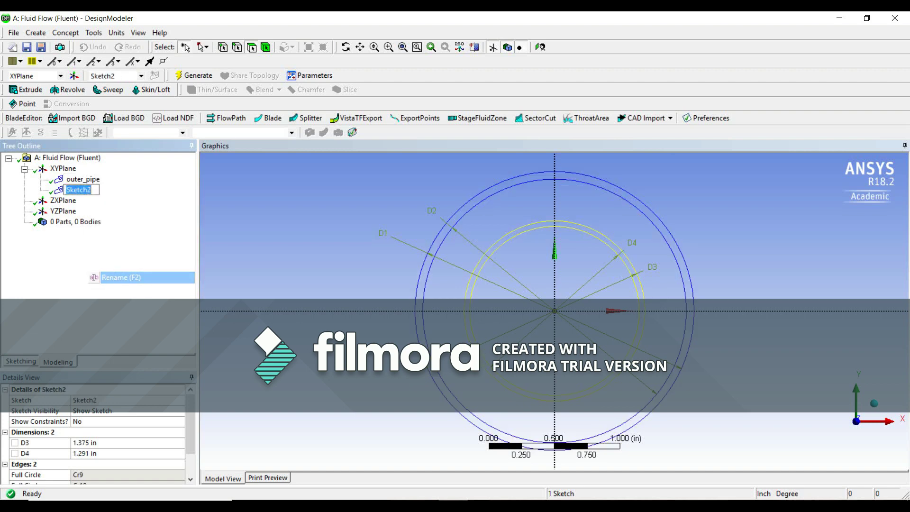
text(inner)
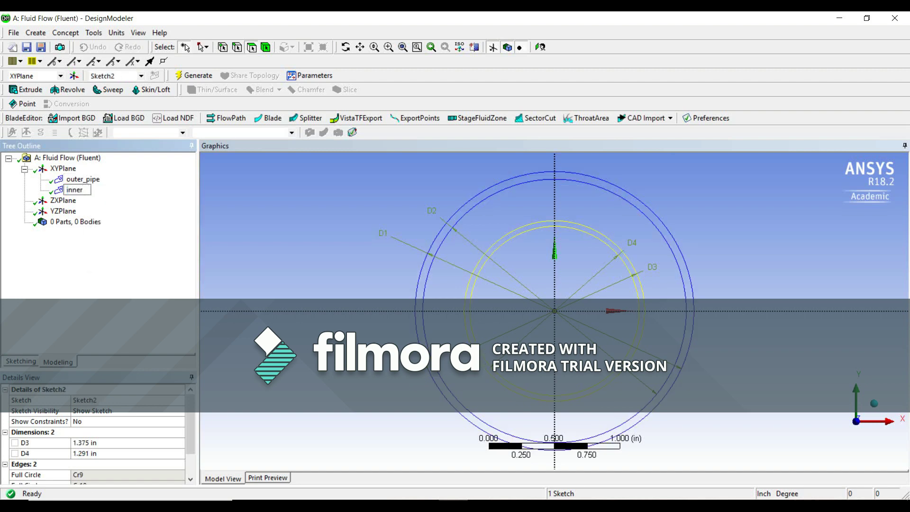
text(_pipe)
key(Return)
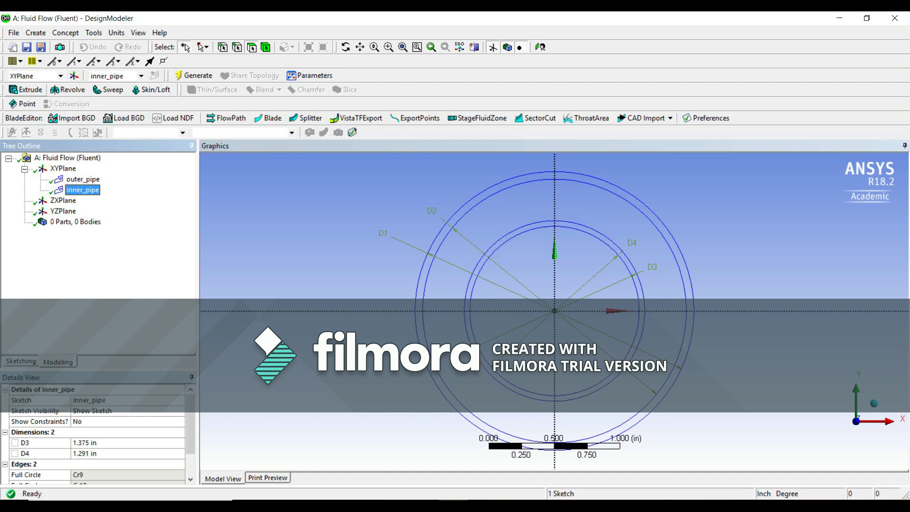
- Extrude the inner_pipe sketch to a depth of 240 in with the operation set to Add Frozen
click(26, 89)
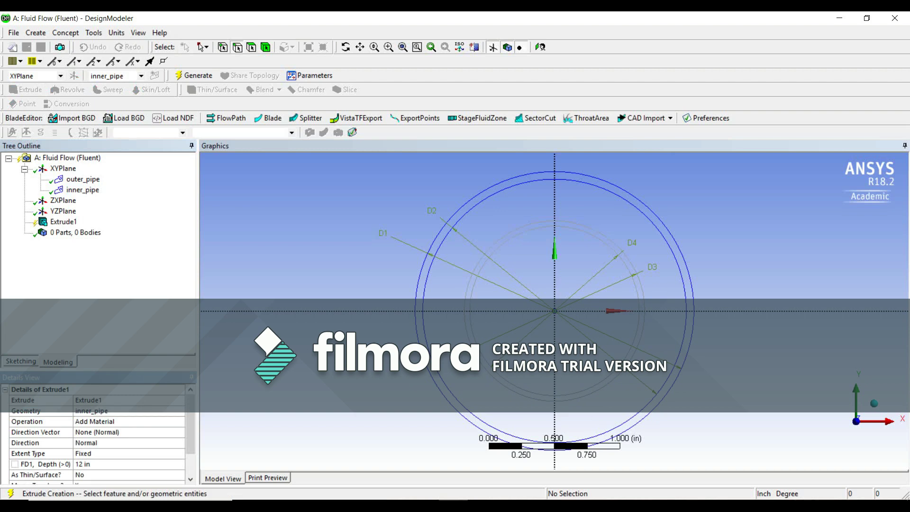
click(109, 421)
click(180, 422)
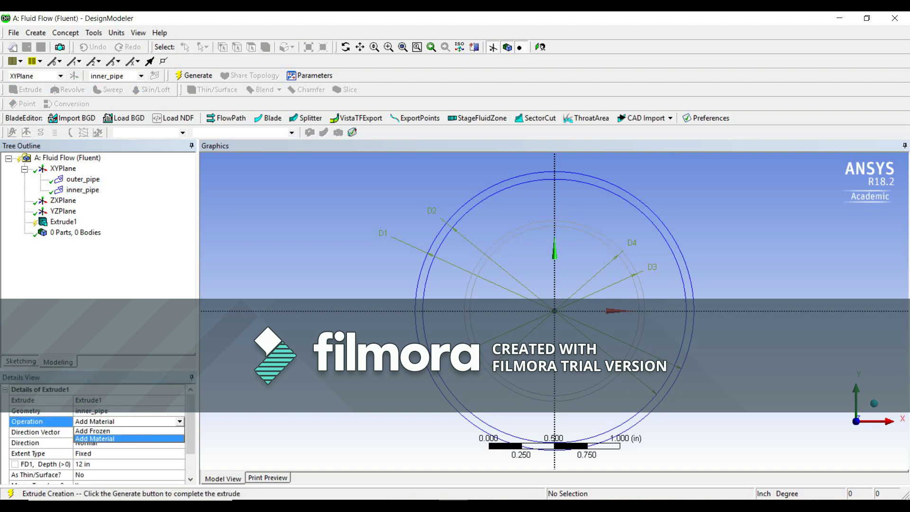
click(94, 430)
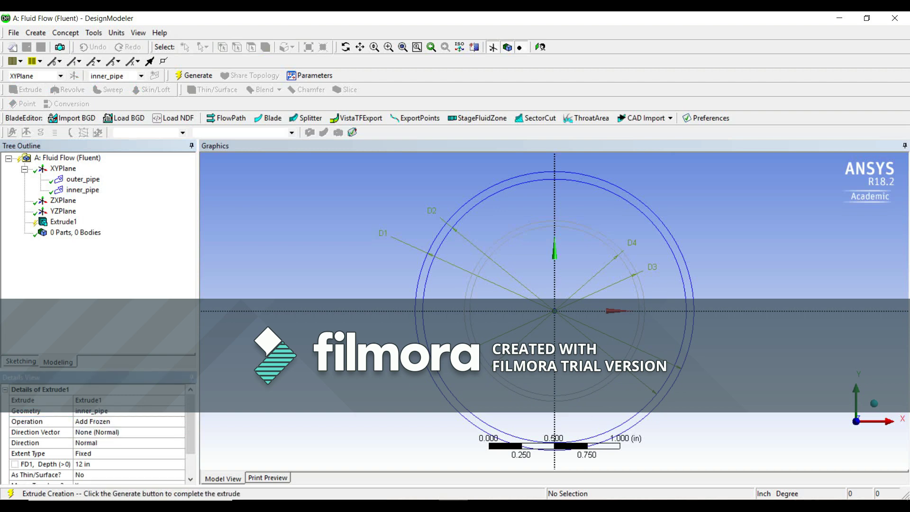
click(109, 464)
text(240)
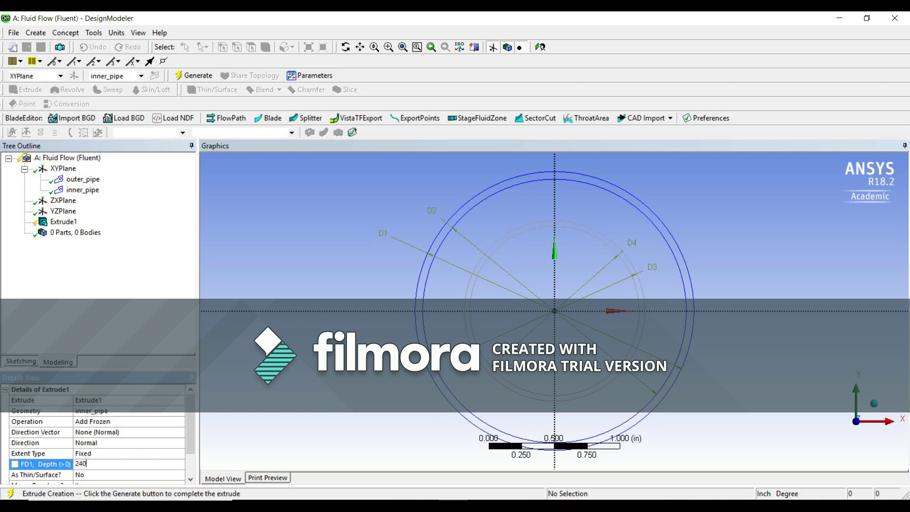
key(Return)
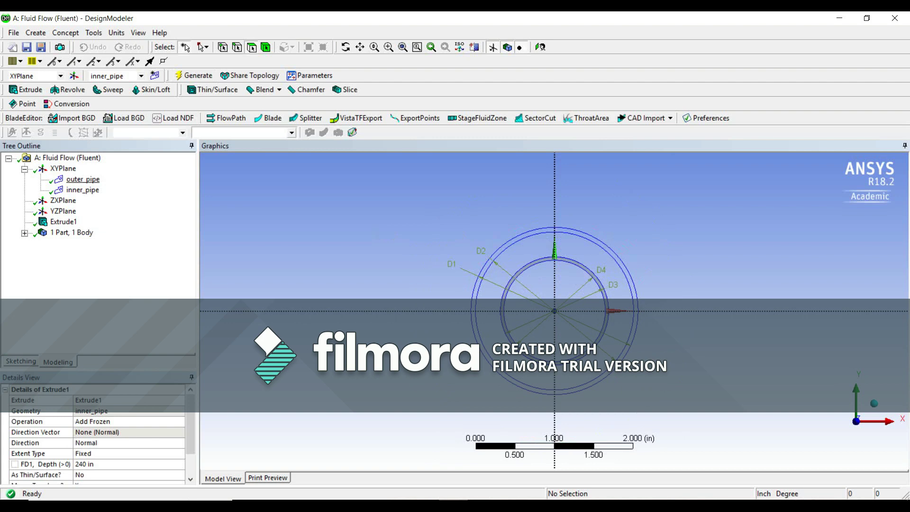
- Extrude the outer_pipe sketch 240 in with the Add Frozen operation and generate the body
click(83, 180)
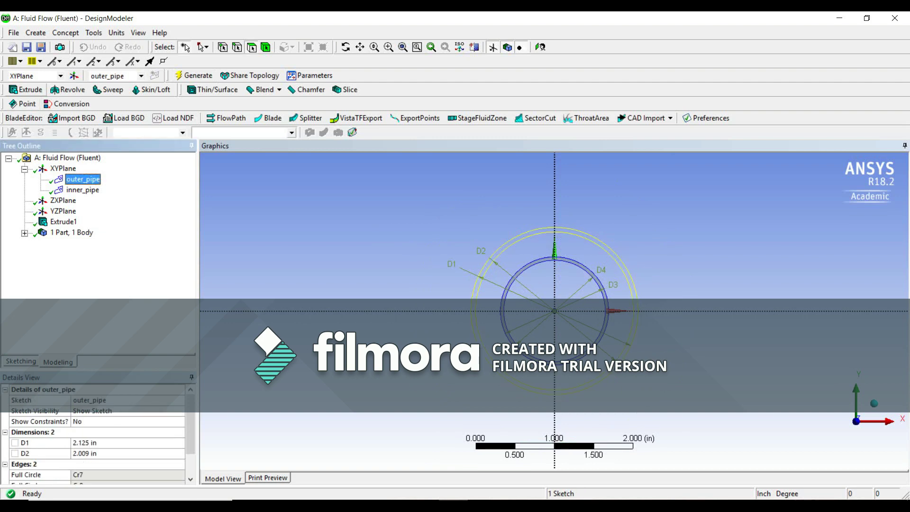
click(26, 90)
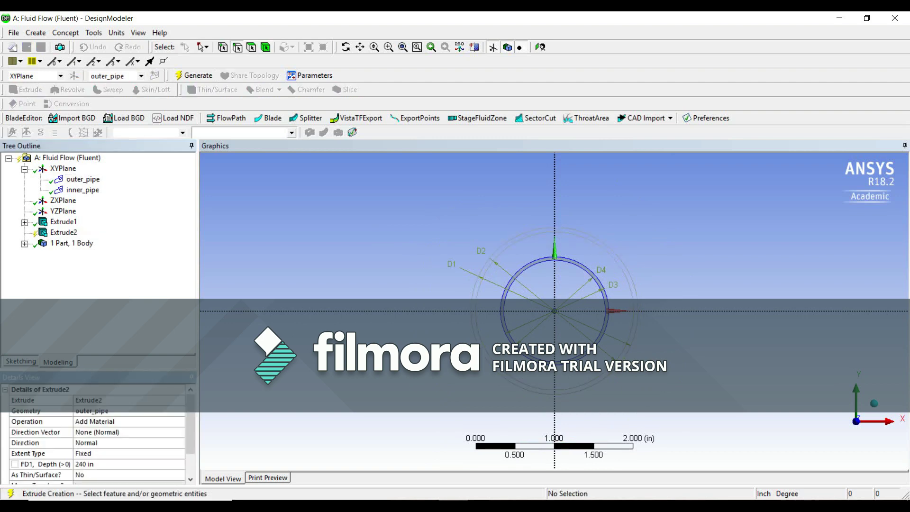
click(95, 422)
click(179, 422)
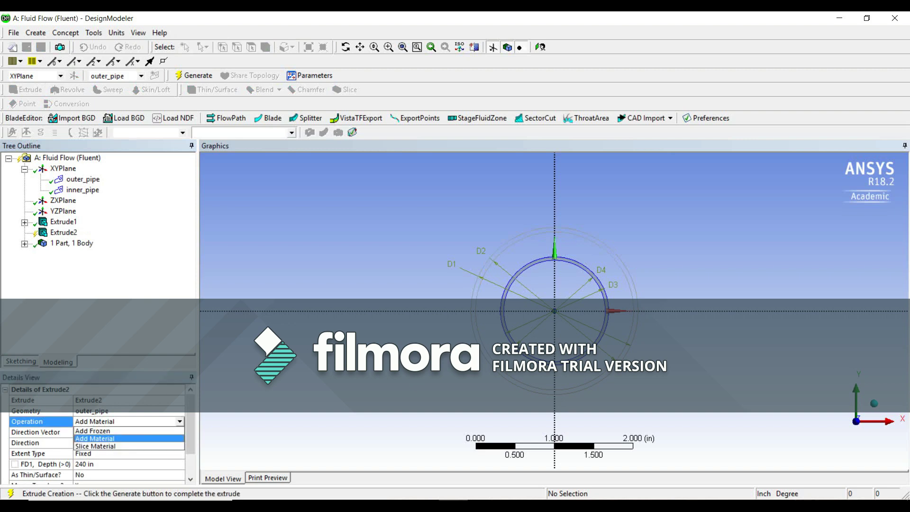
click(95, 431)
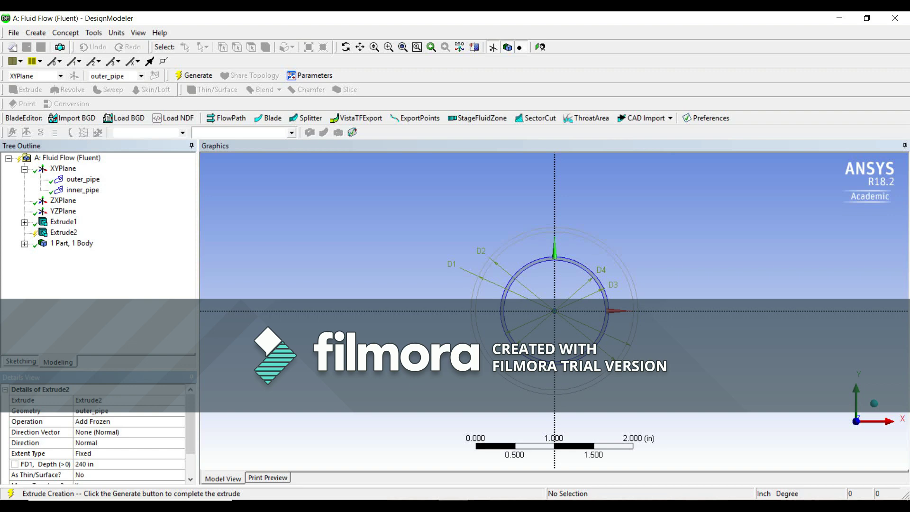
click(194, 75)
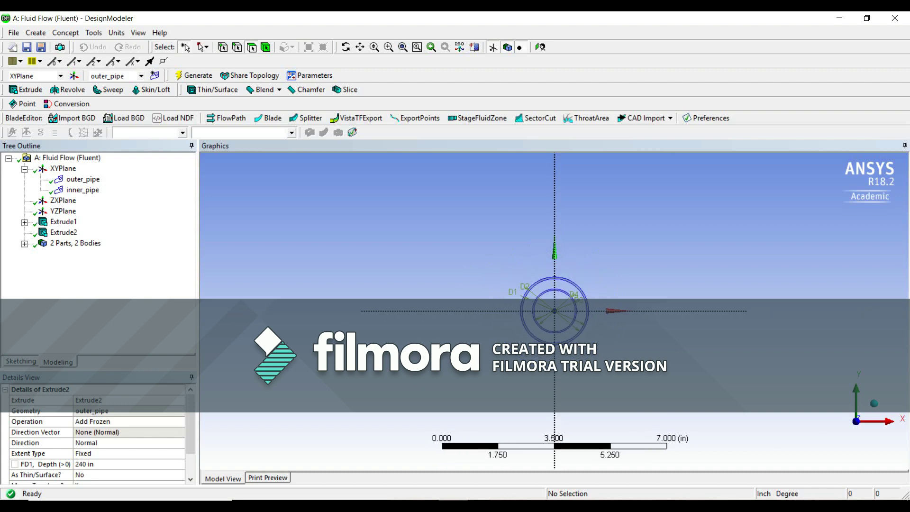
- Create a By Cavity Fill from the inner surface of the inner pipe and generate it
scroll(555, 311, down, 5)
middle_drag(555, 312, 568, 247)
scroll(555, 311, up, 6)
scroll(568, 247, up, 4)
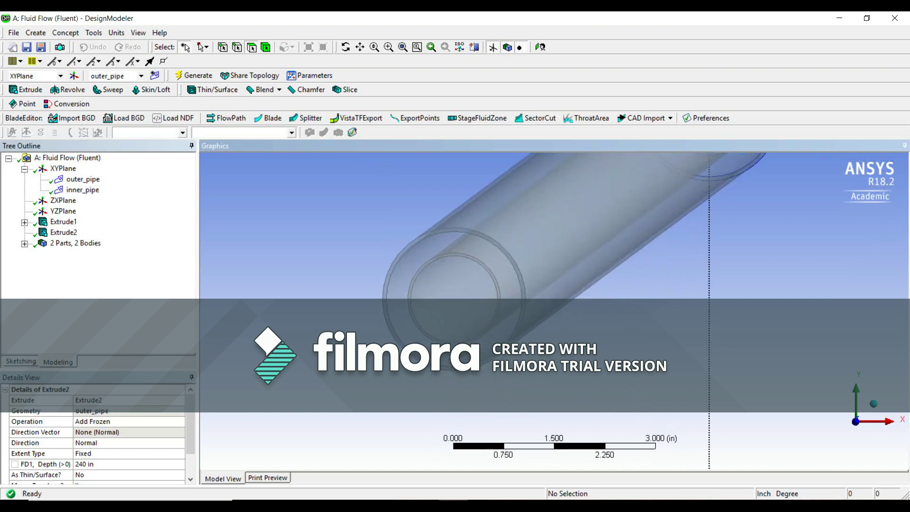
click(94, 33)
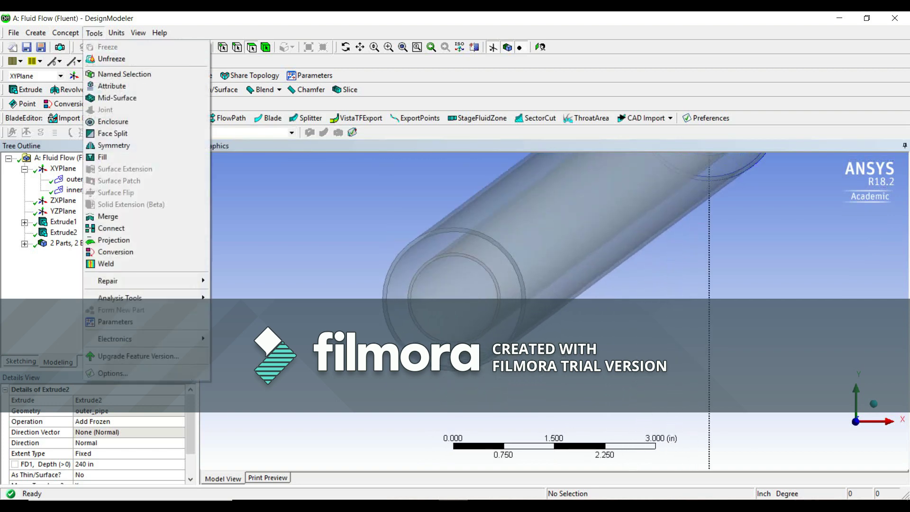
click(102, 157)
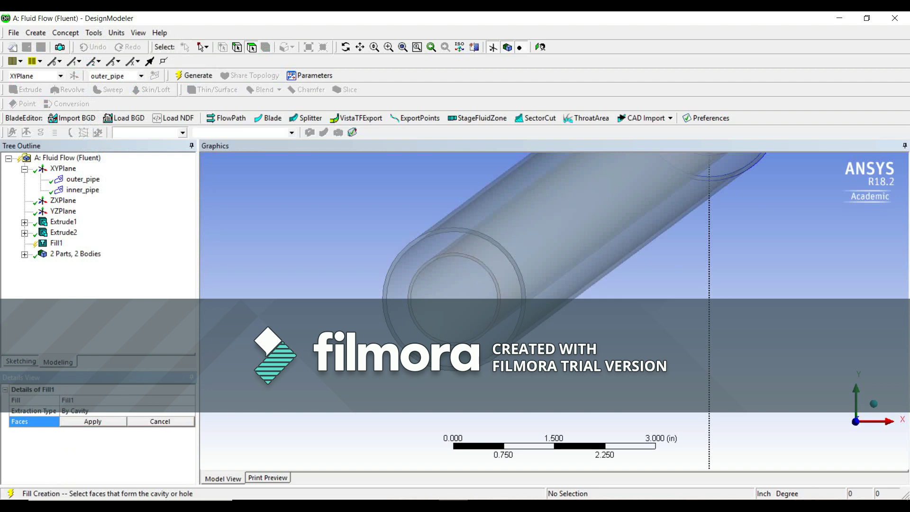
click(454, 296)
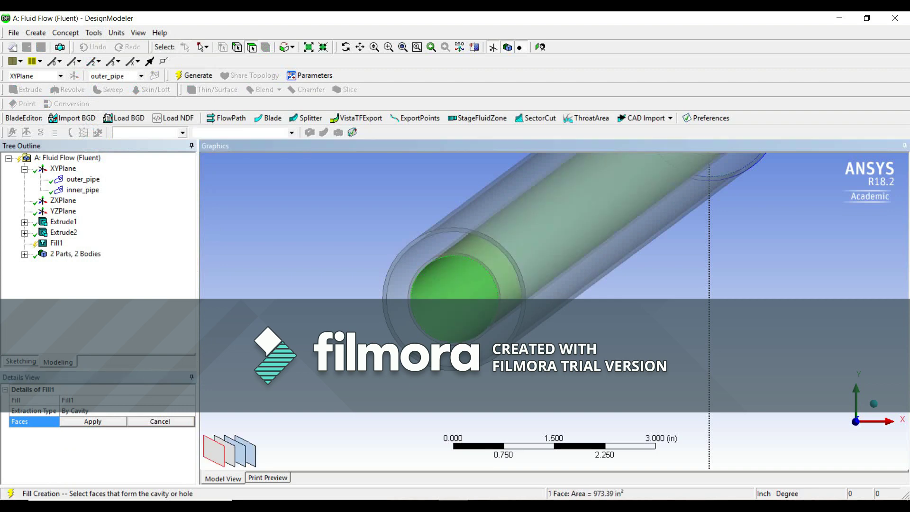
click(93, 421)
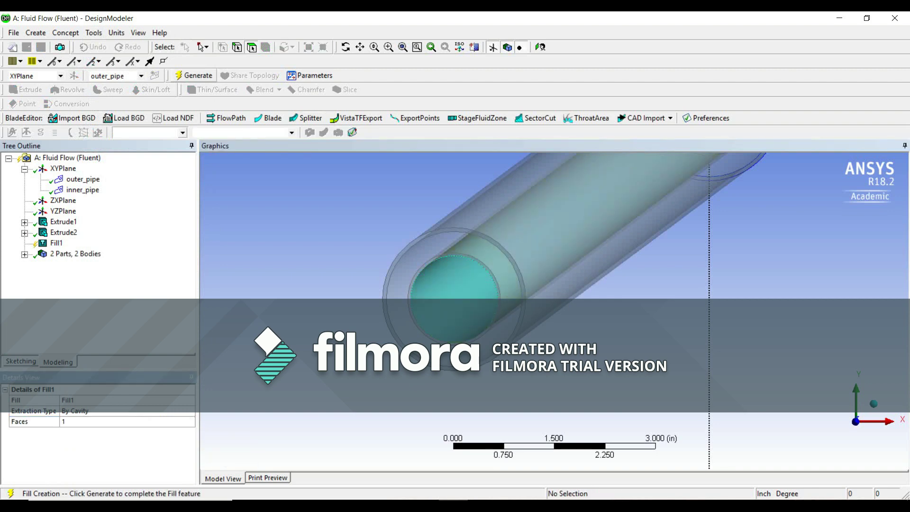
click(194, 75)
- Create a second By Cavity Fill from the inner surface of the outer pipe and generate it
click(94, 33)
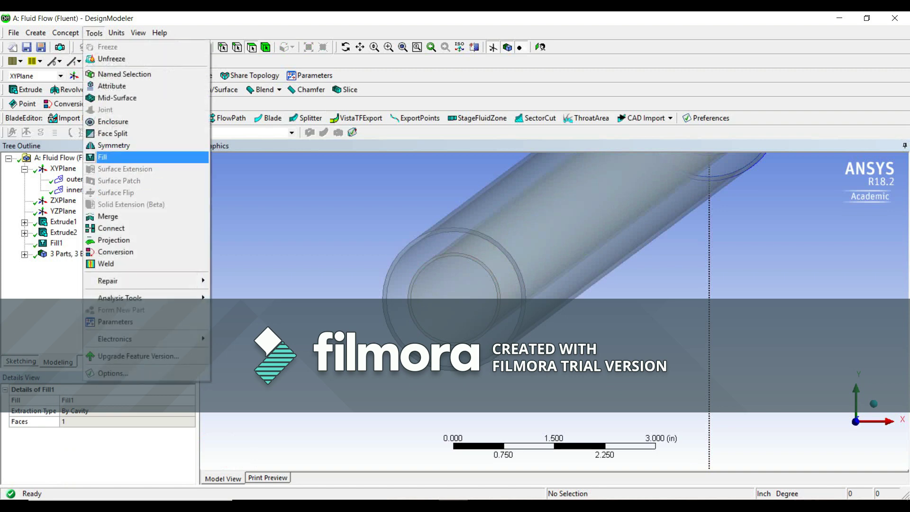
click(102, 157)
click(403, 273)
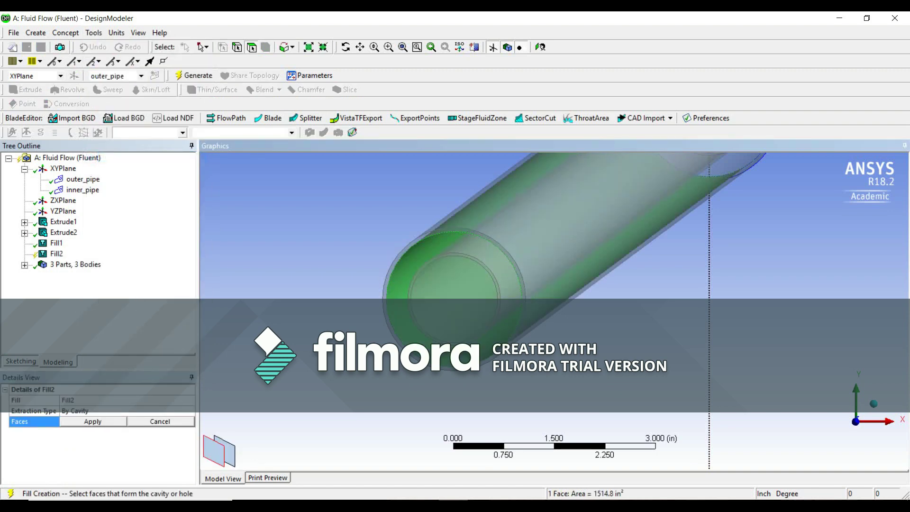
click(93, 422)
click(193, 75)
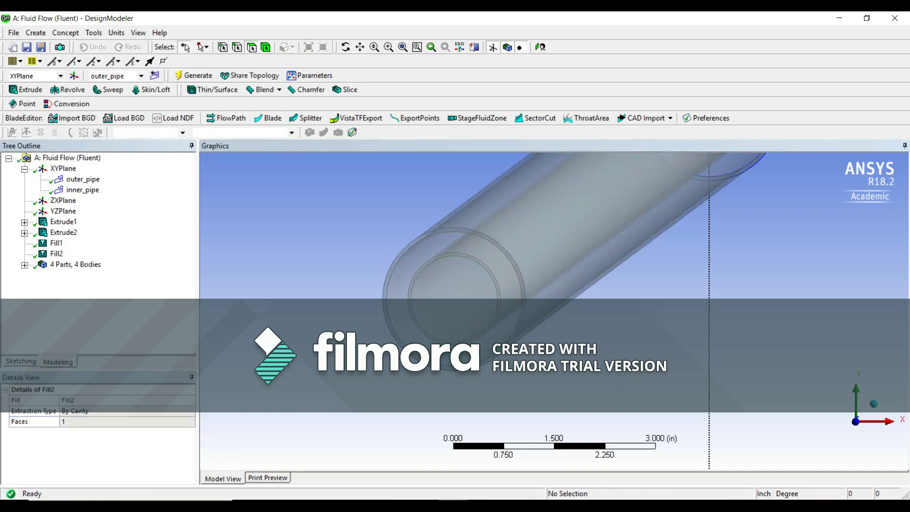
- Examine the pipe and fill bodies one by one in a view along the Z axis to identify each
click(24, 265)
click(74, 276)
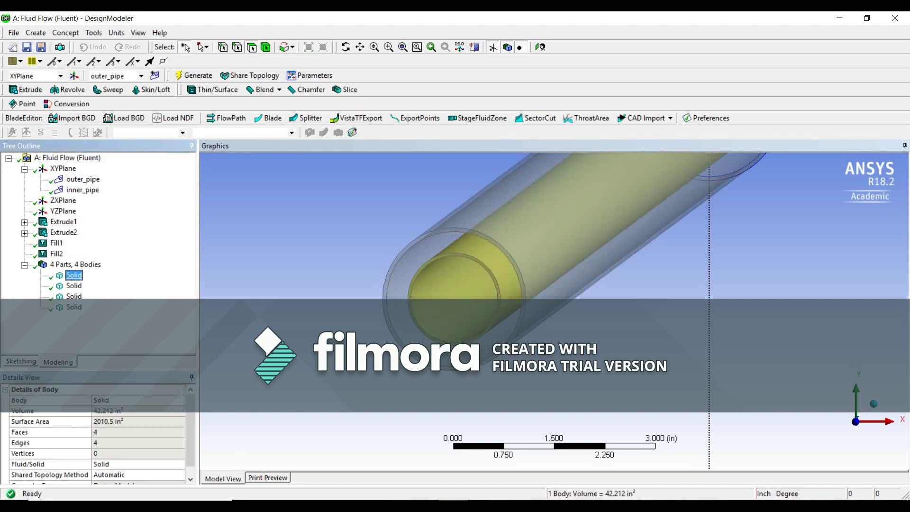
click(856, 421)
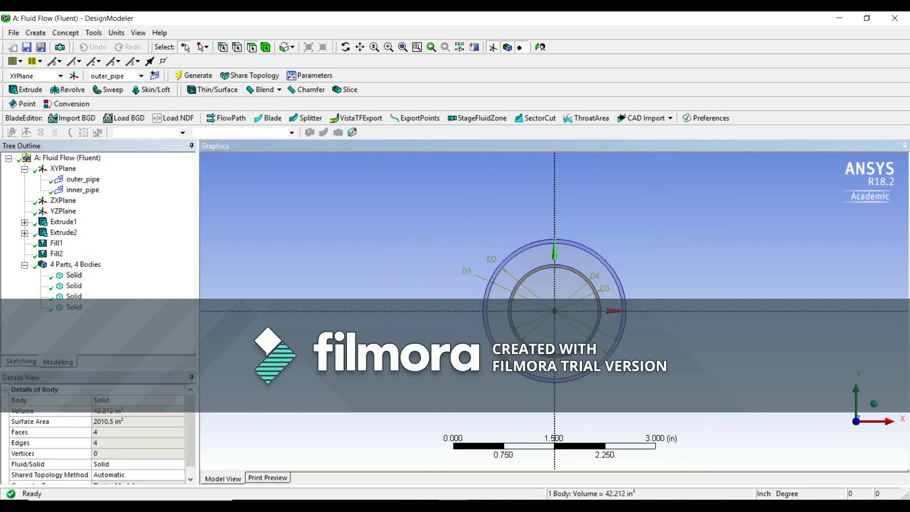
scroll(554, 312, up, 3)
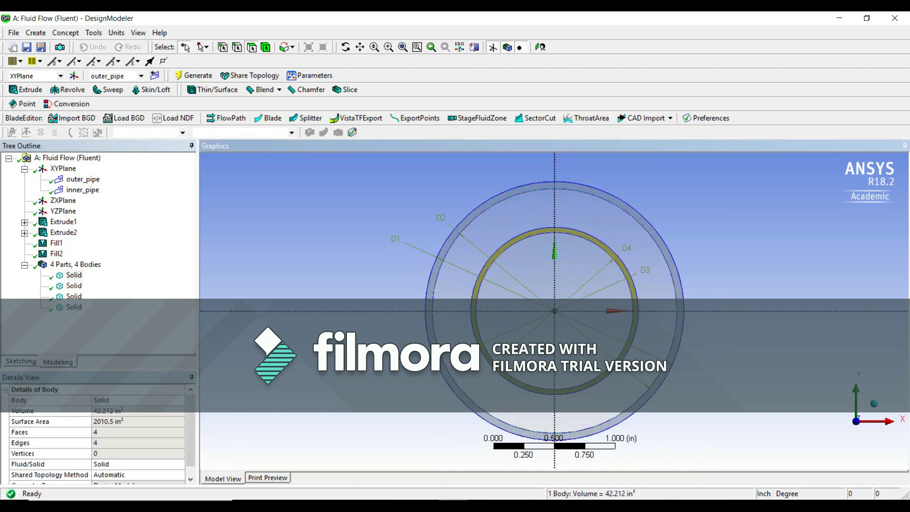
ctrl+middle_drag(555, 311, 551, 295)
click(74, 296)
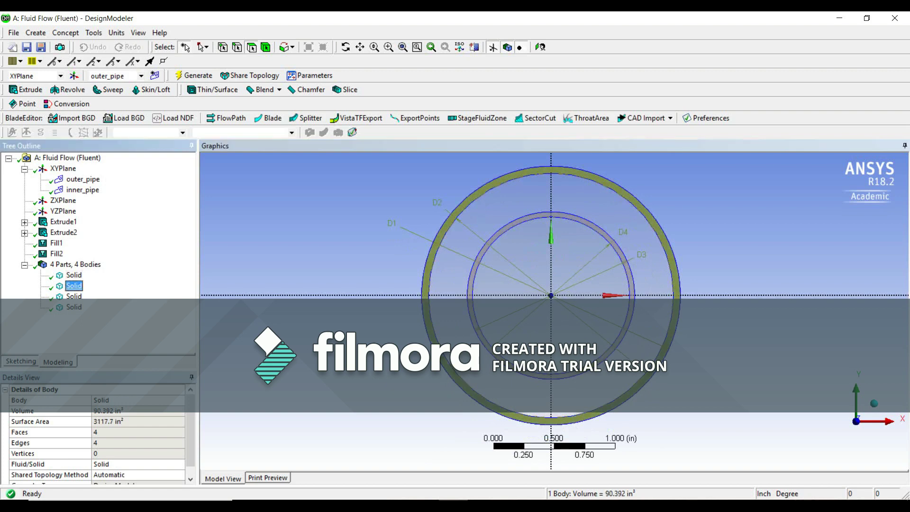
click(74, 307)
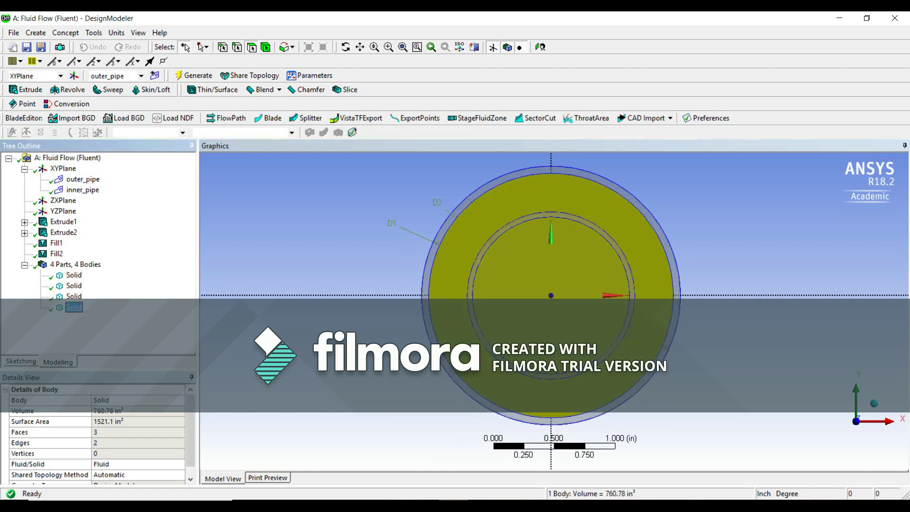
- Create a Boolean feature with the Subtract operation and set the fluid body filling the outer pipe as its target
click(94, 33)
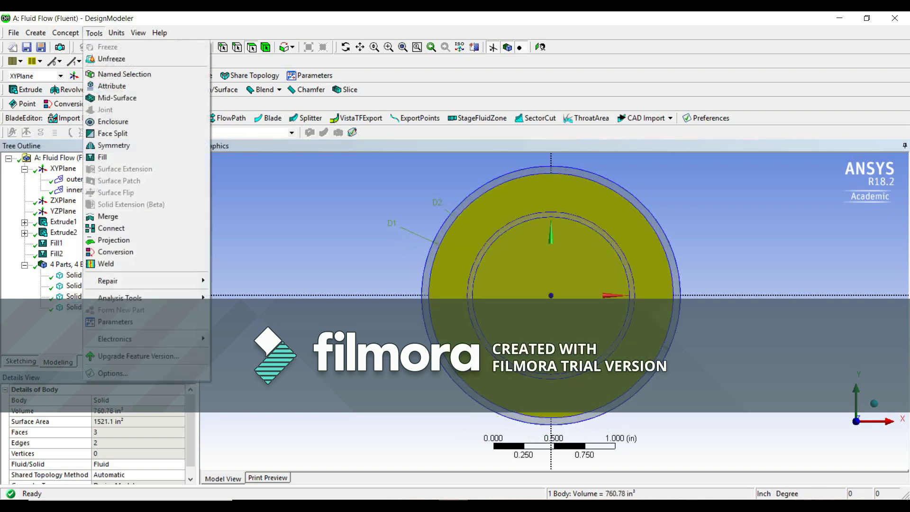
mouse_move(66, 33)
mouse_move(36, 33)
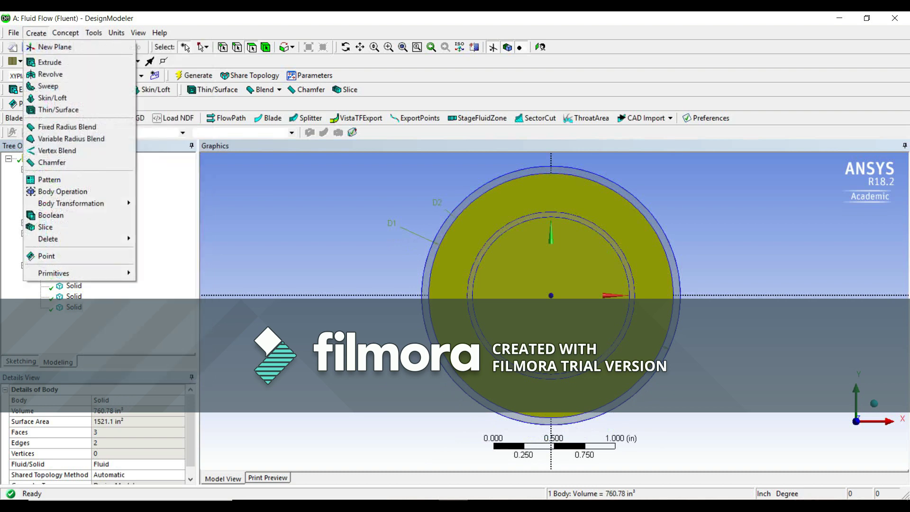
click(50, 215)
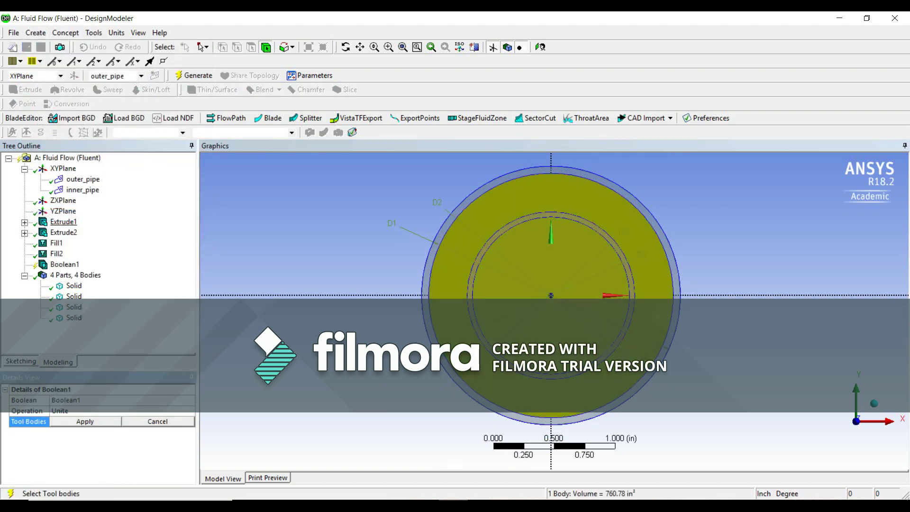
click(105, 411)
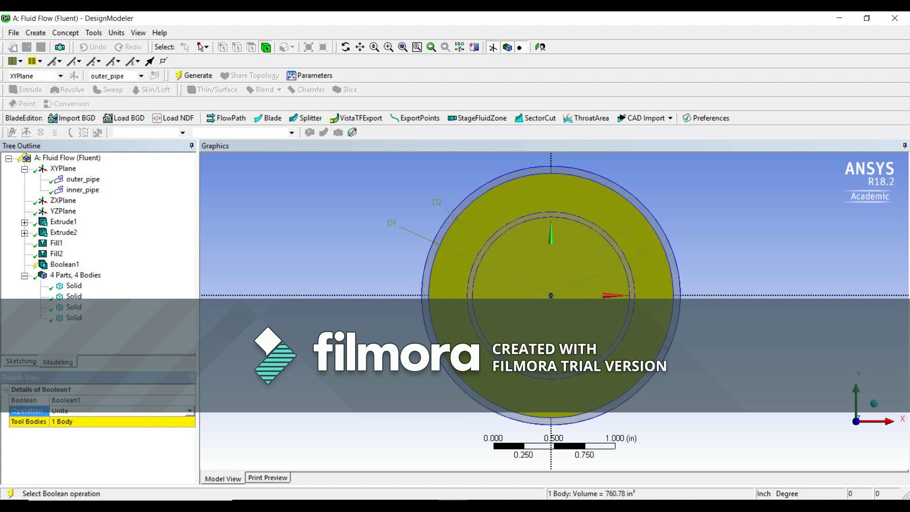
click(189, 411)
key(Return)
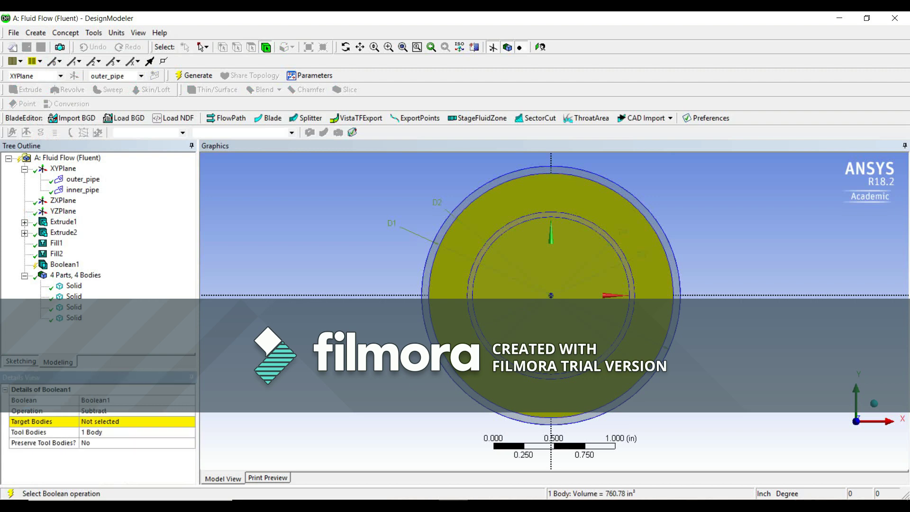
click(106, 421)
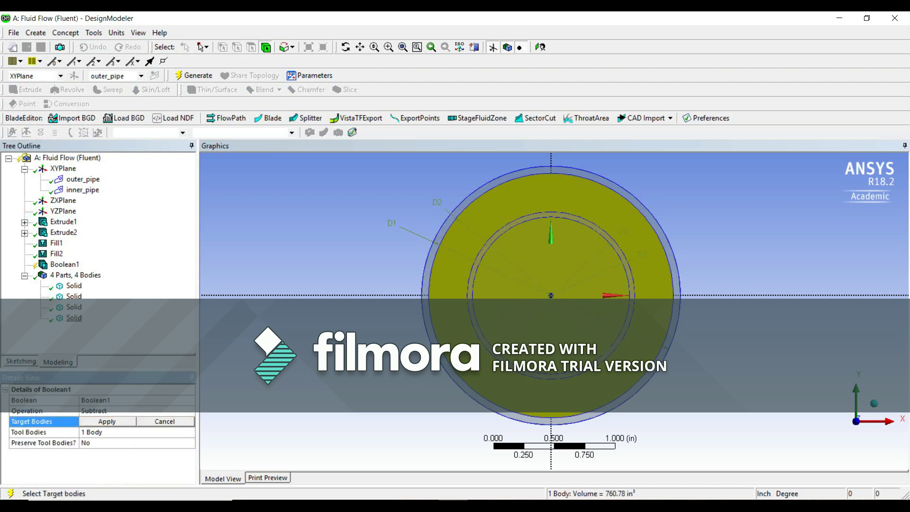
click(74, 317)
click(106, 422)
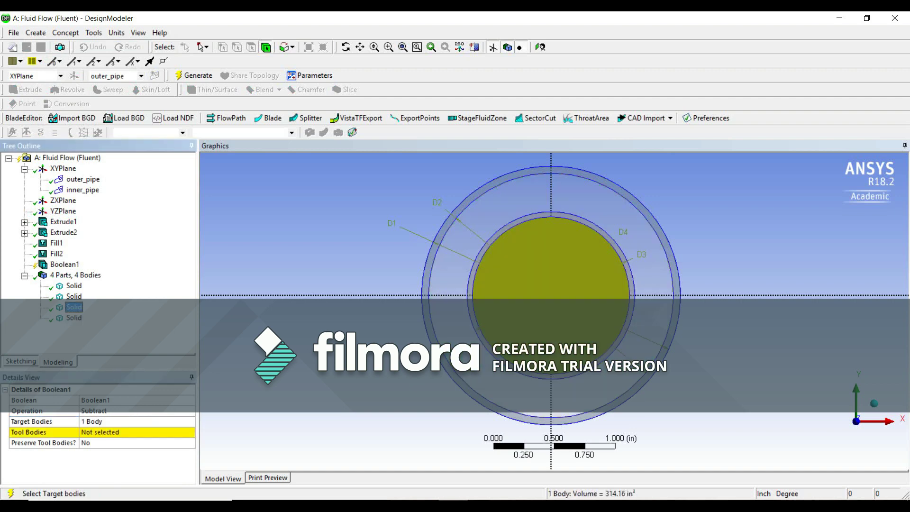
- Set the inner pipe and the fluid body inside it as the tool bodies of the Boolean Subtract
click(74, 297)
click(74, 286)
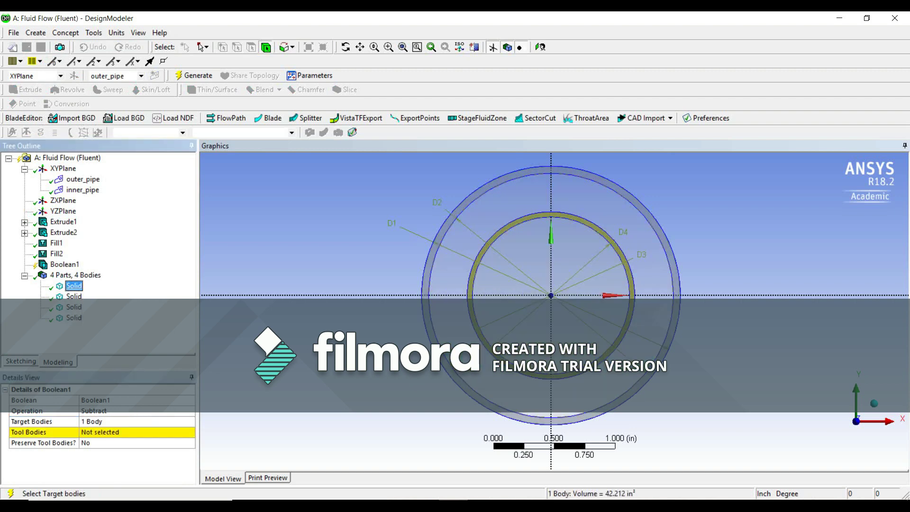
ctrl+click(74, 307)
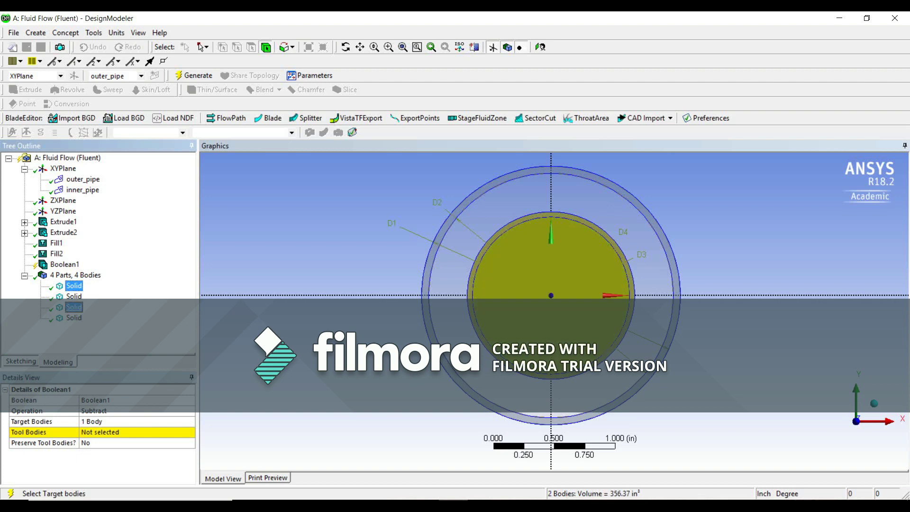
click(137, 432)
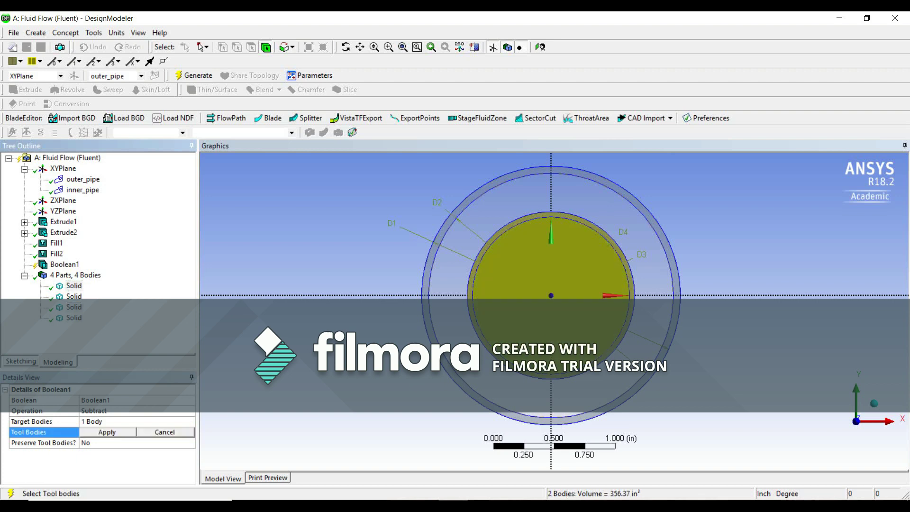
click(105, 432)
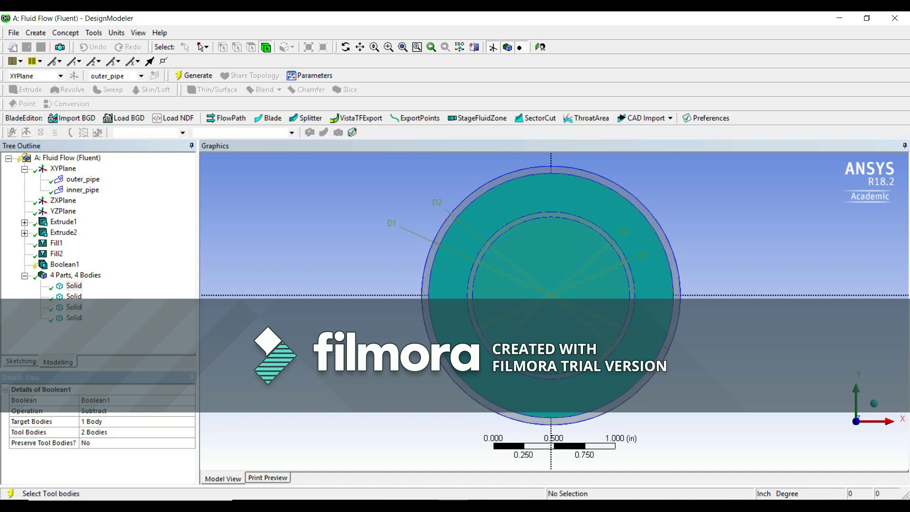
- Set the Boolean to preserve its tool bodies and generate it
click(137, 443)
click(189, 443)
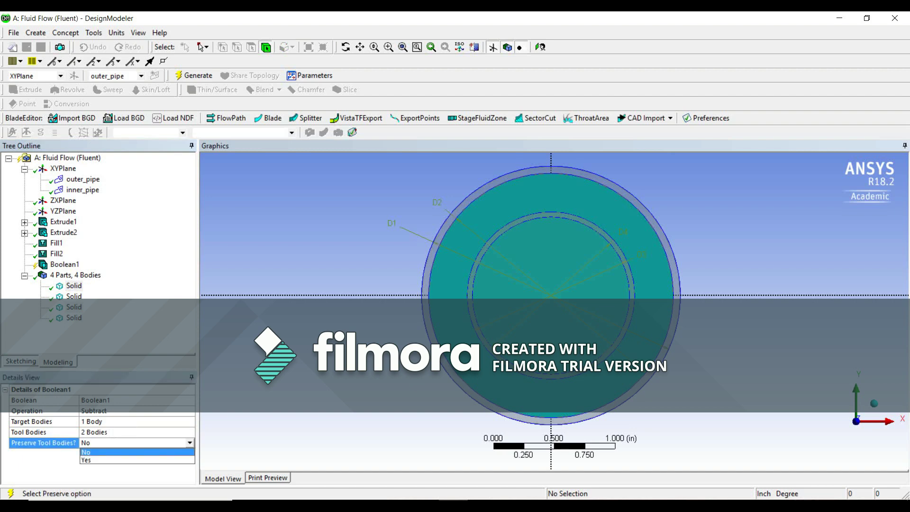
click(136, 452)
key(F5)
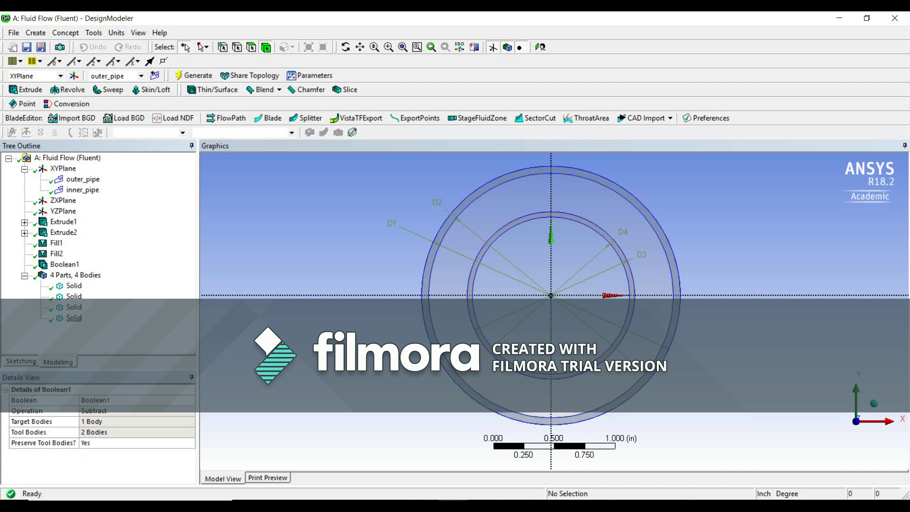
- Check which body each solid is and rename the inner pipe's body as inner_wall
click(74, 318)
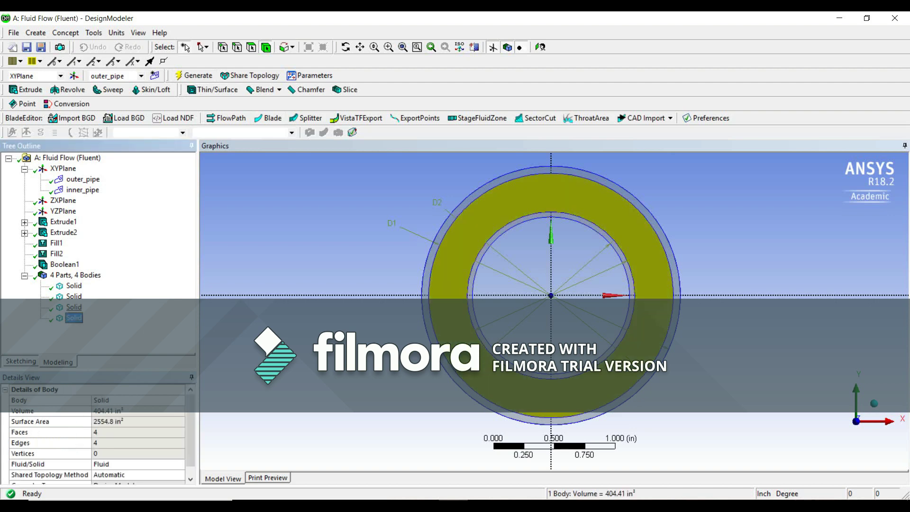
click(74, 307)
click(74, 296)
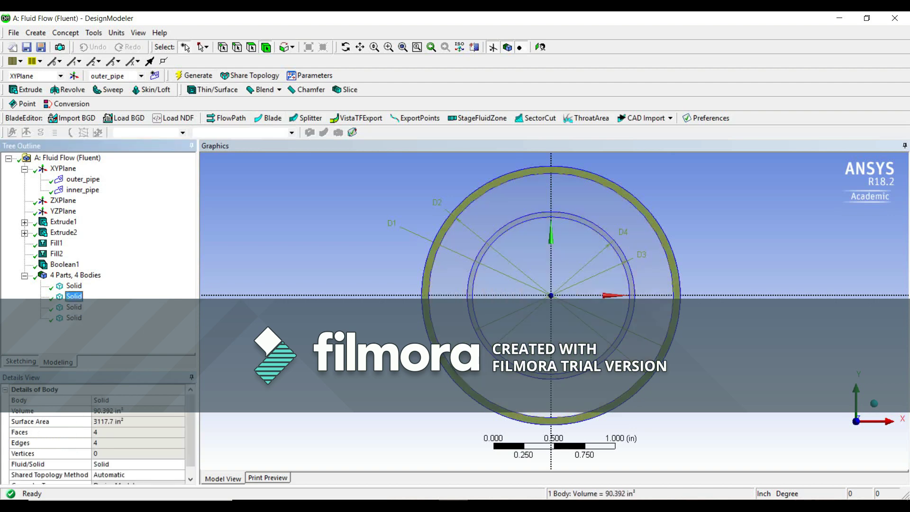
click(74, 286)
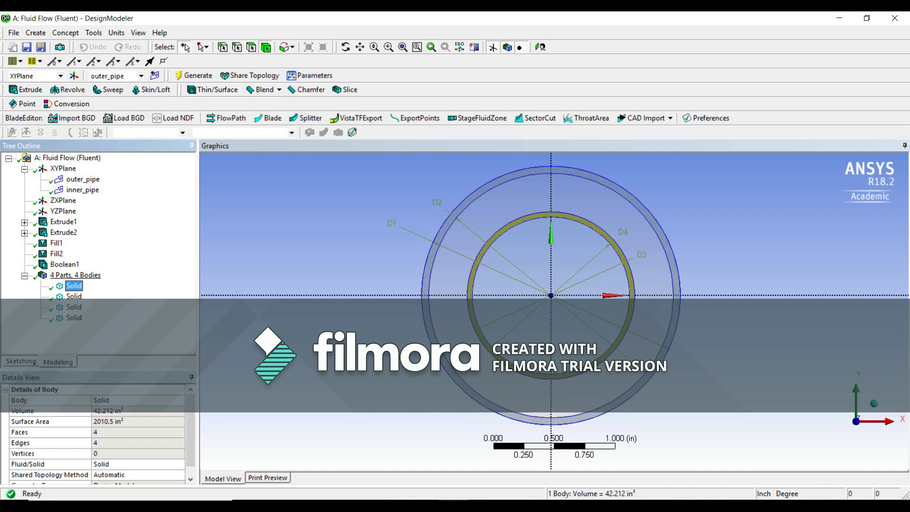
right_click(79, 287)
click(112, 344)
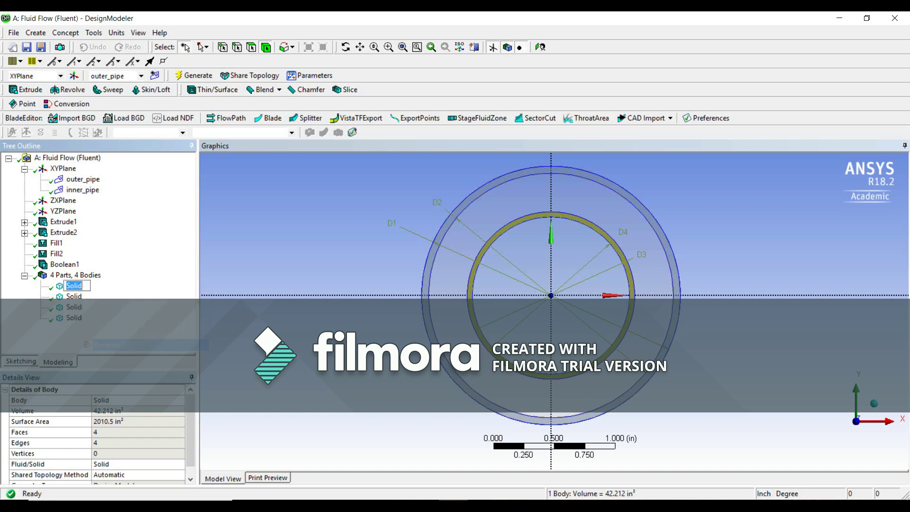
text(in)
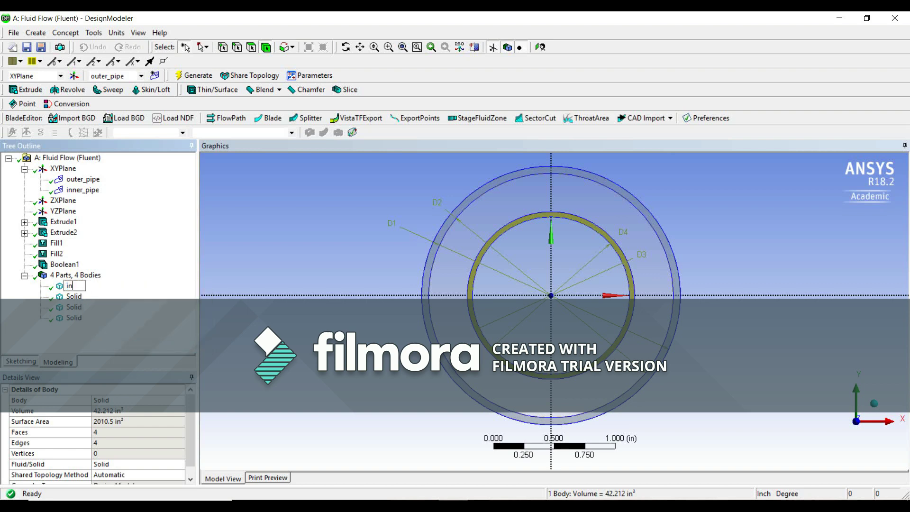
text(ner_wall)
- Rename the outer pipe's body as outer_wall
click(74, 296)
right_click(76, 297)
click(112, 354)
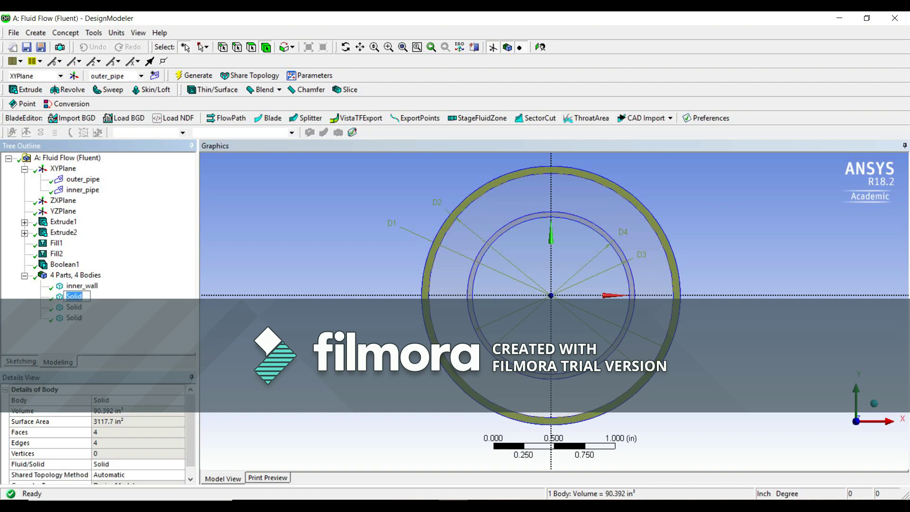
text(outer_wall)
key(Return)
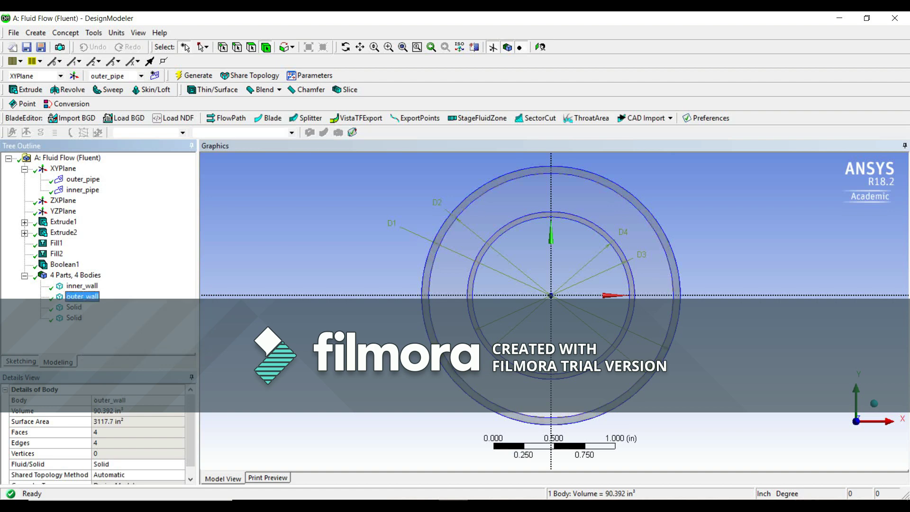
- Rename the fluid body inside the inner pipe as hot_fluid
click(74, 307)
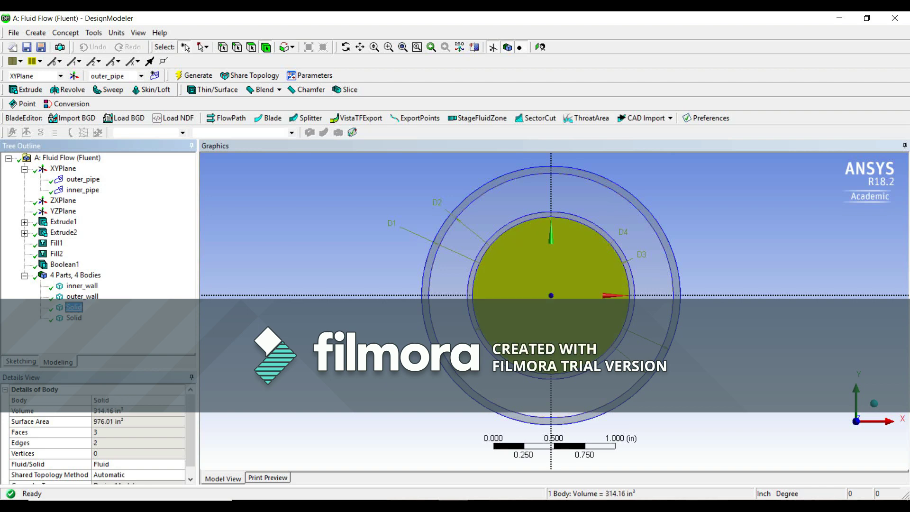
right_click(75, 307)
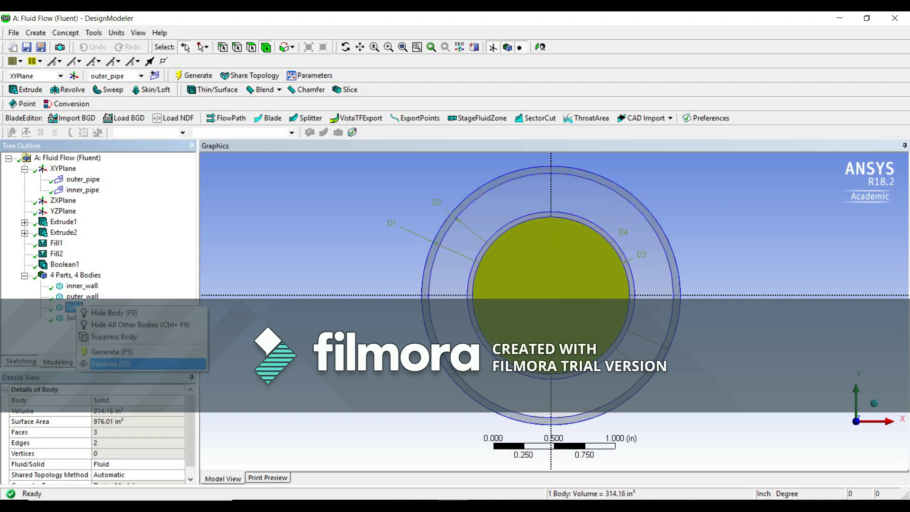
click(109, 364)
text(h)
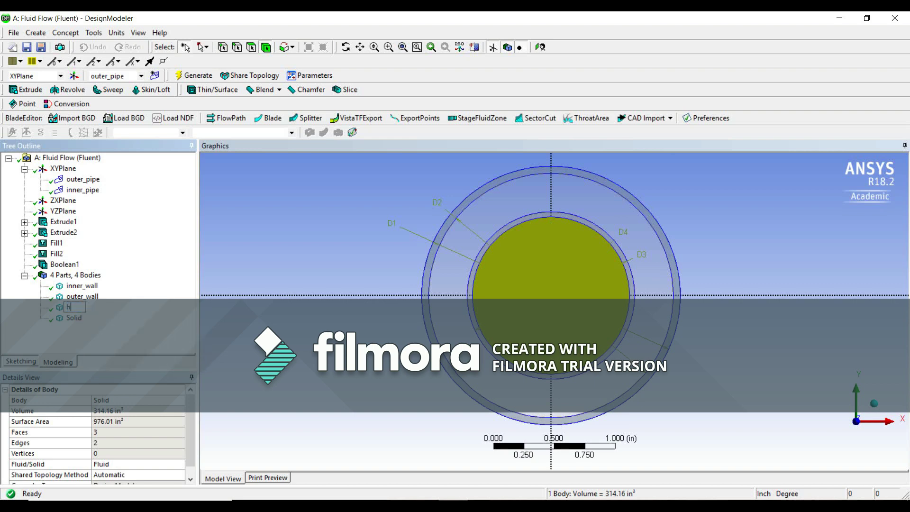
text(ot_fluid)
key(Return)
- Rename the annular fluid body between the pipes as cold_fluid
right_click(78, 318)
click(110, 374)
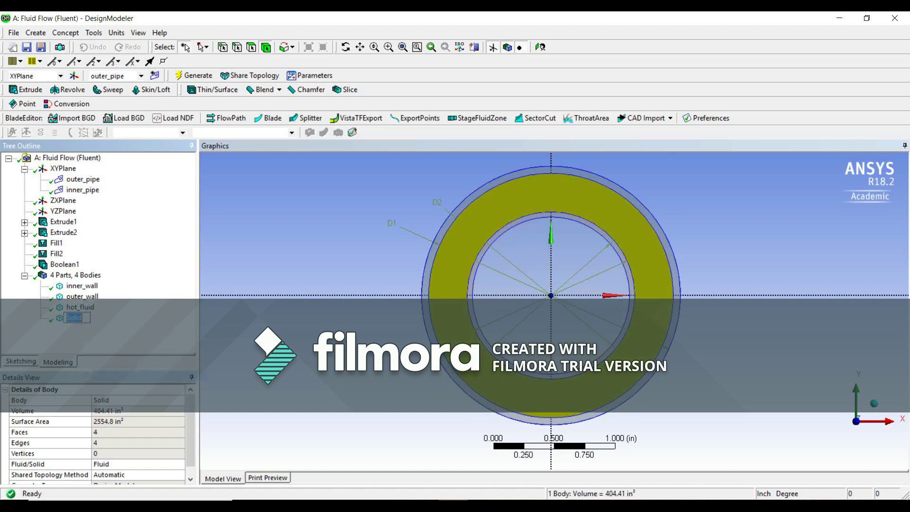
text(cold_fluid)
key(Return)
- Create a Symmetry feature for all bodies with YZPlane as the symmetry plane and generate it
click(13, 32)
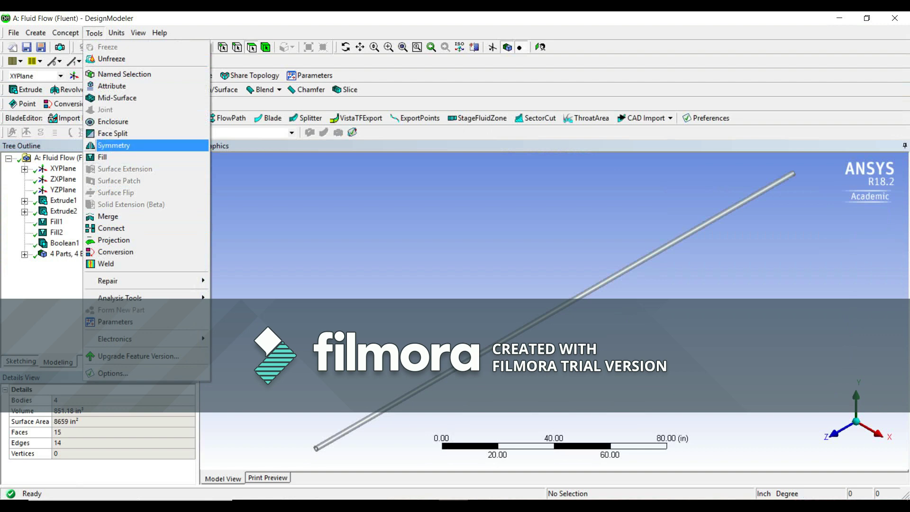
click(114, 146)
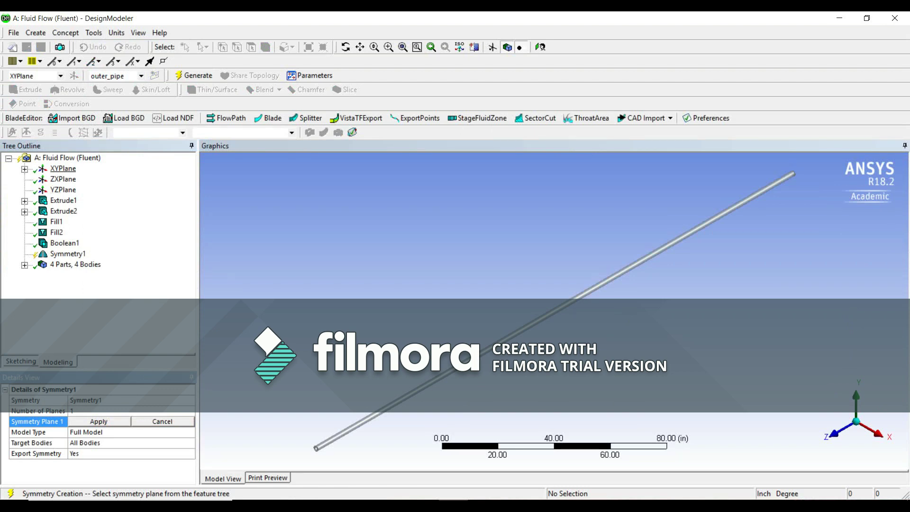
click(63, 190)
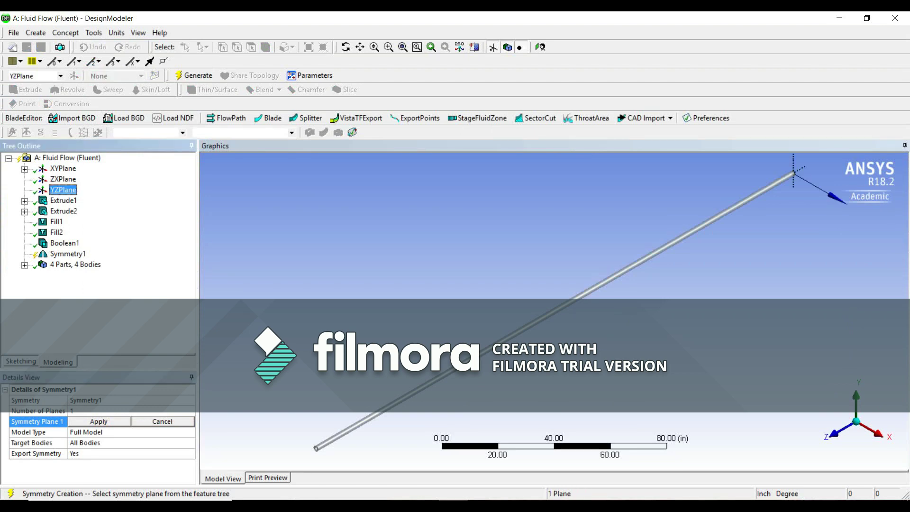
click(99, 422)
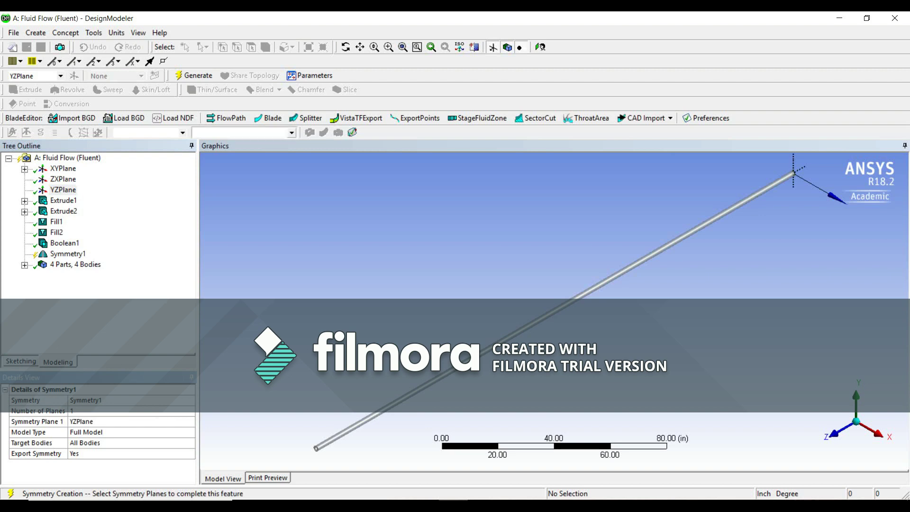
click(194, 75)
click(835, 434)
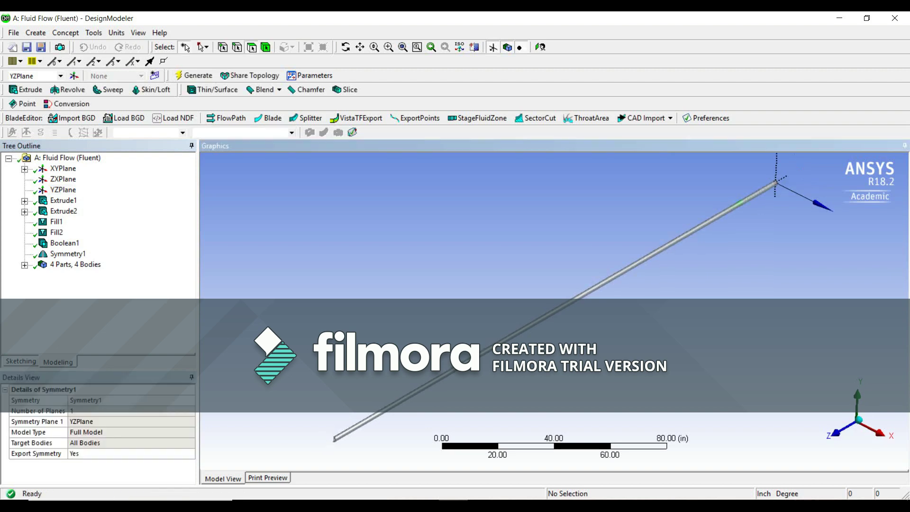
scroll(555, 311, up, 8)
scroll(554, 311, up, 5)
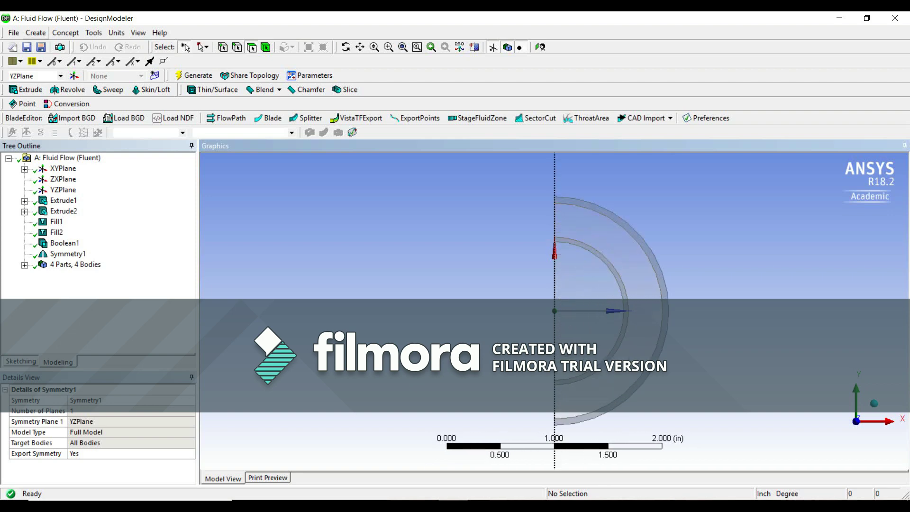
- Save the project and close the geometry editor
click(14, 33)
click(53, 83)
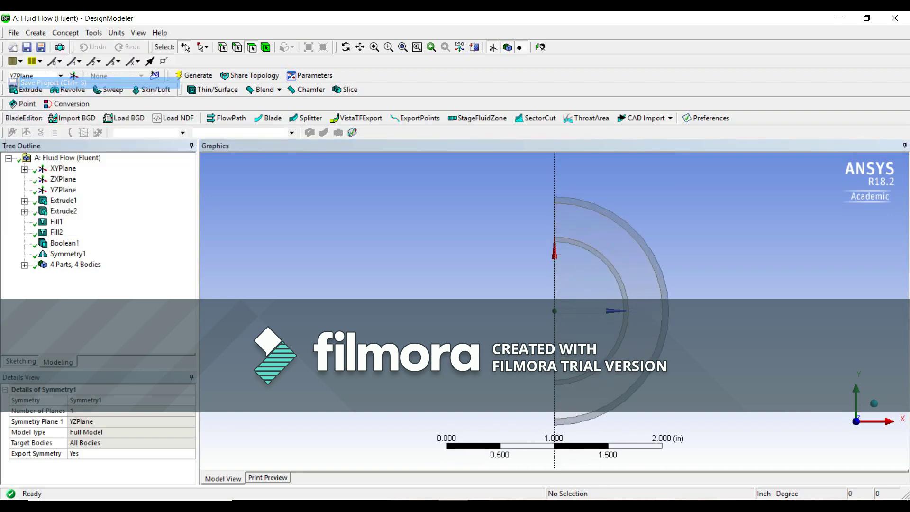
click(895, 18)
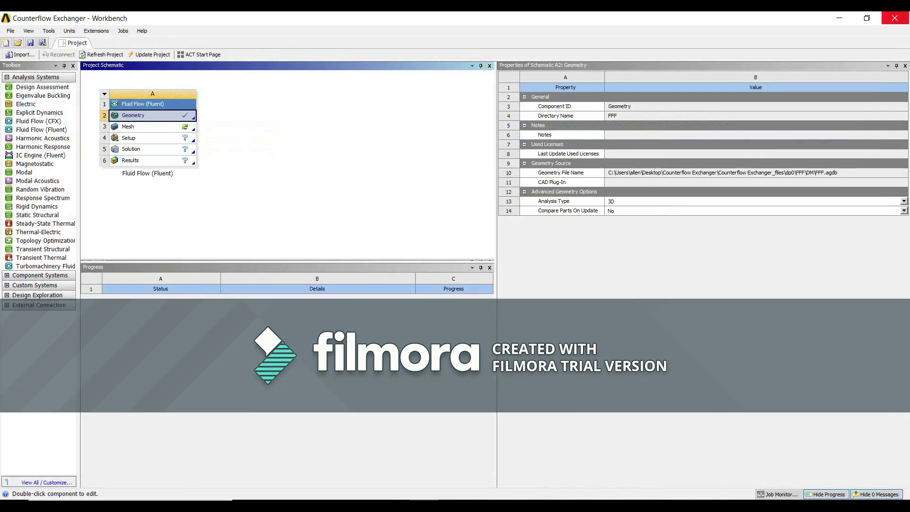
- Open the Mesh cell of the Fluid Flow (Fluent) system and set the sizing's Relevance Center to Fine
double_click(128, 127)
click(490, 286)
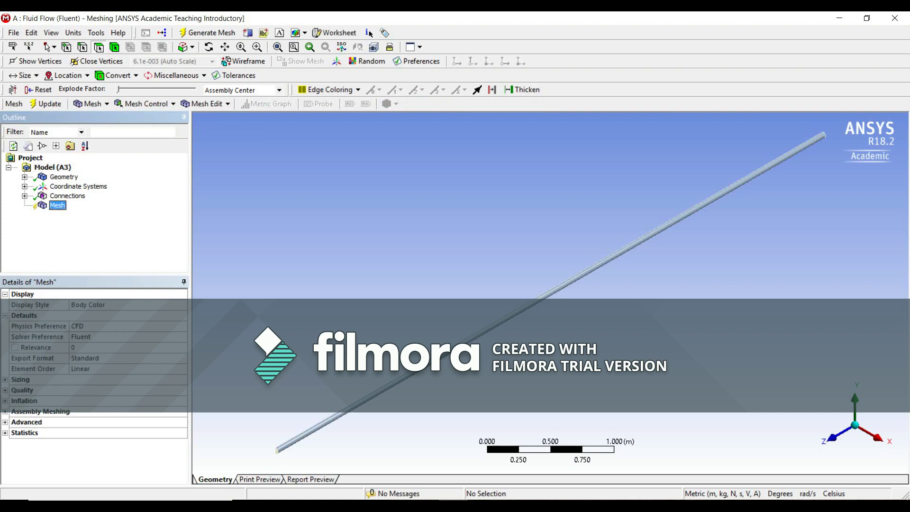
click(5, 295)
click(5, 305)
click(5, 315)
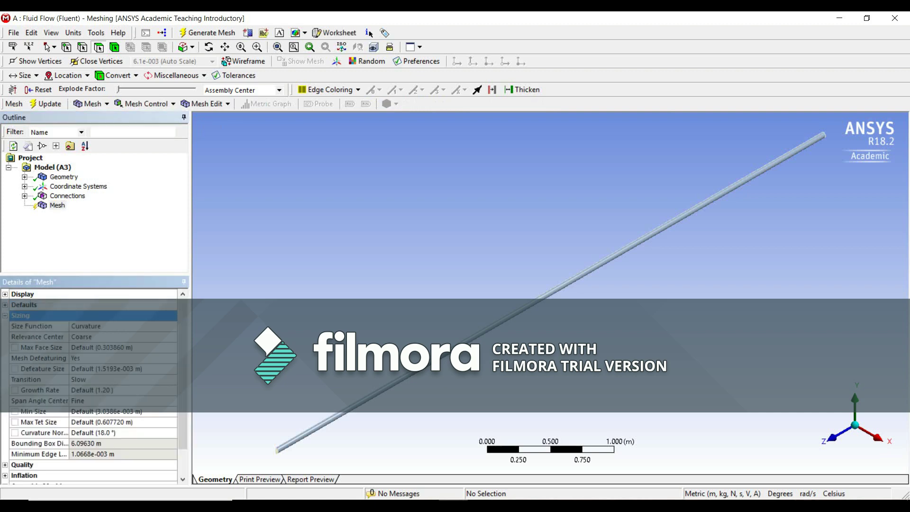
click(122, 337)
click(172, 337)
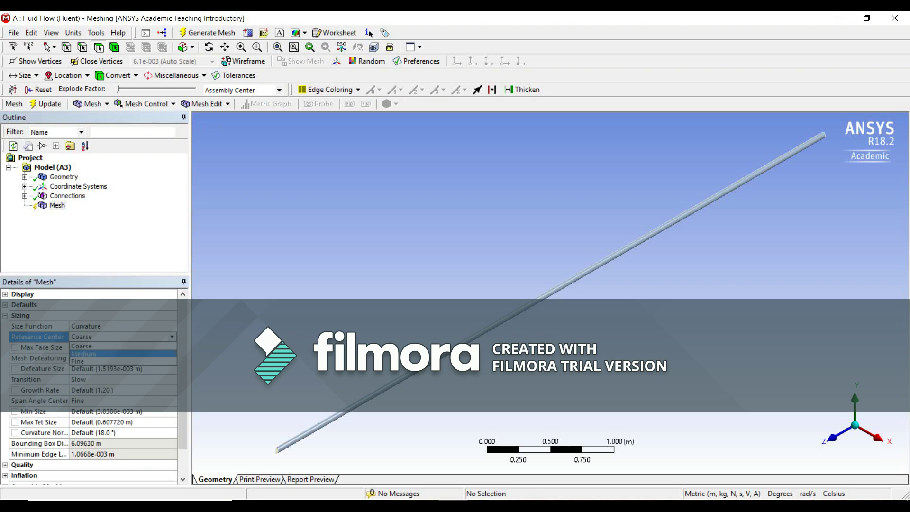
click(122, 362)
- Set the mesh quality Smoothing to High and update the mesh
drag(183, 380, 183, 407)
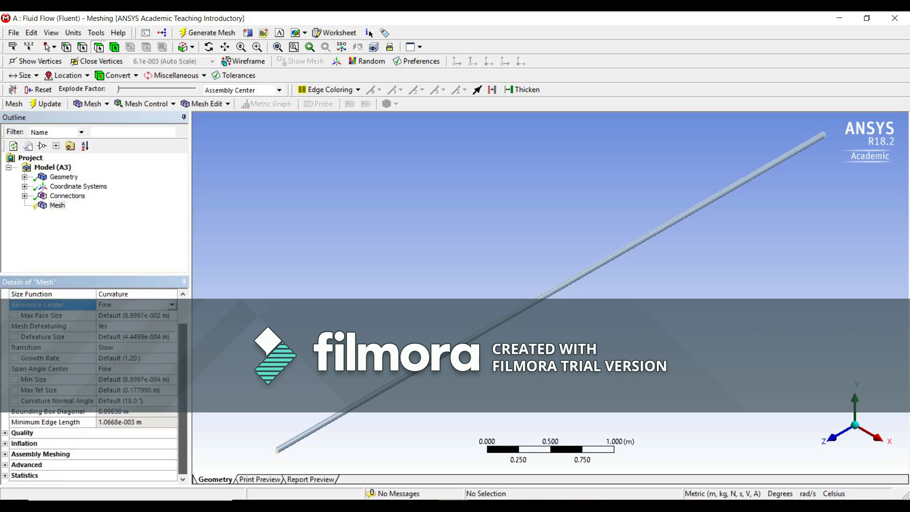
click(5, 433)
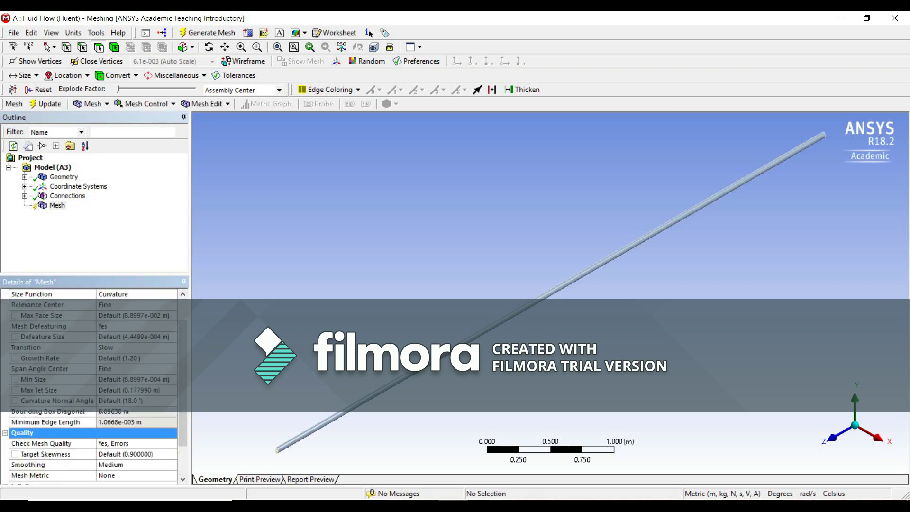
click(122, 465)
click(172, 465)
click(123, 489)
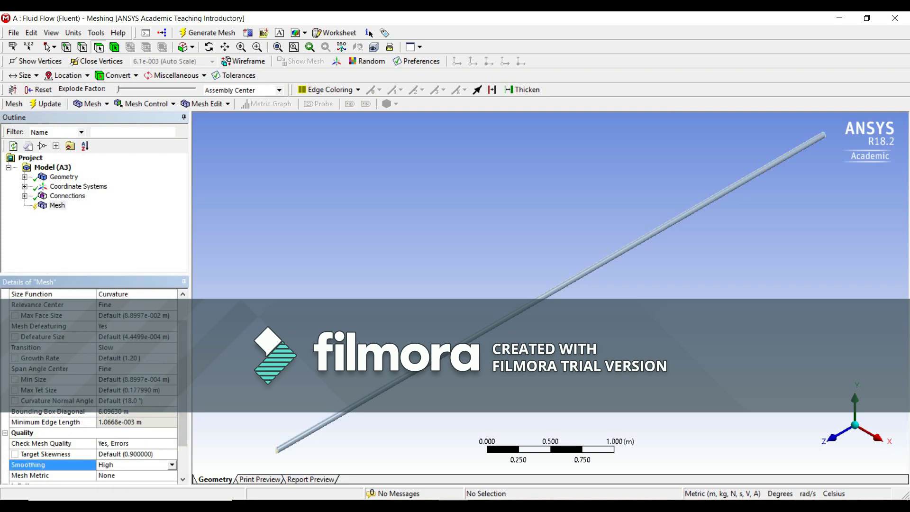
click(46, 104)
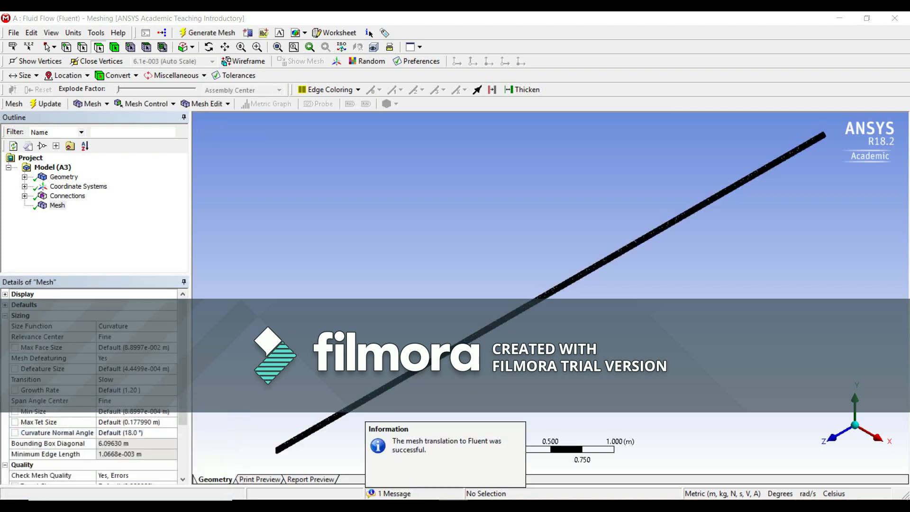
- Insert a body sizing control scoped to all four pipe and fluid bodies
click(115, 47)
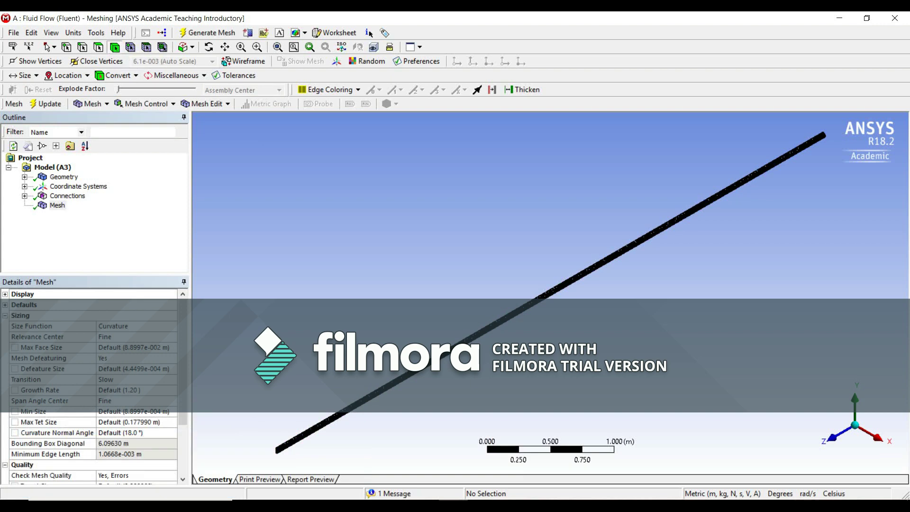
click(833, 439)
scroll(552, 293, up, 6)
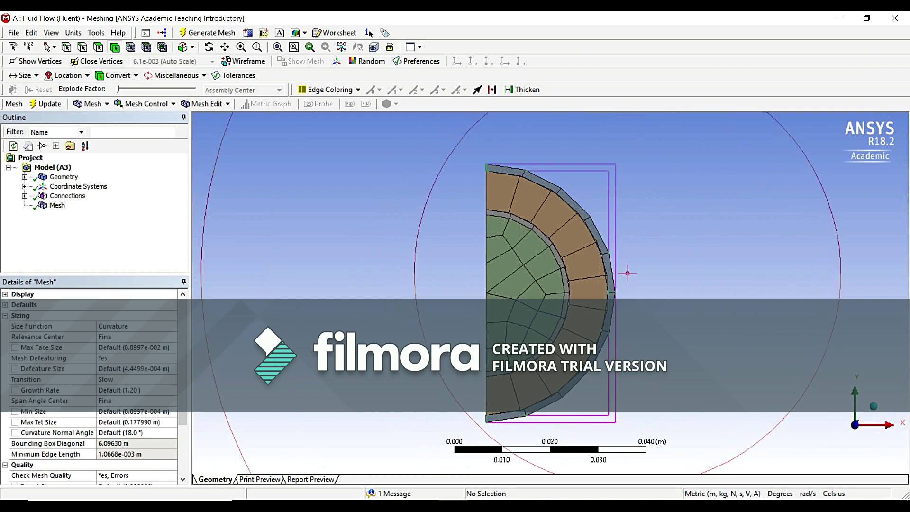
click(626, 273)
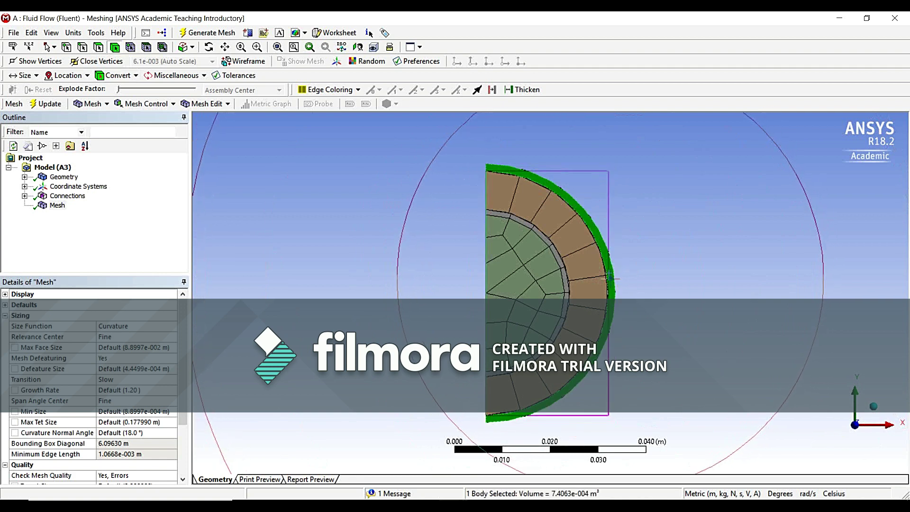
ctrl+click(585, 282)
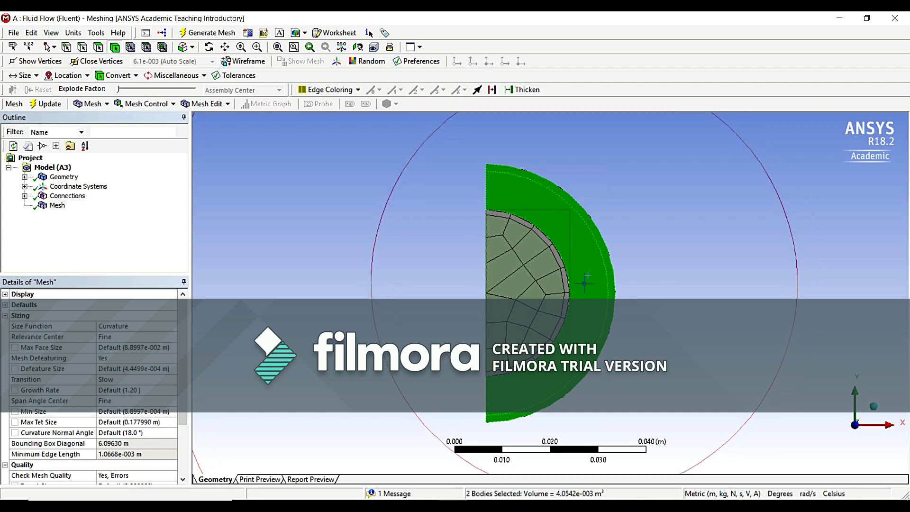
ctrl+click(566, 285)
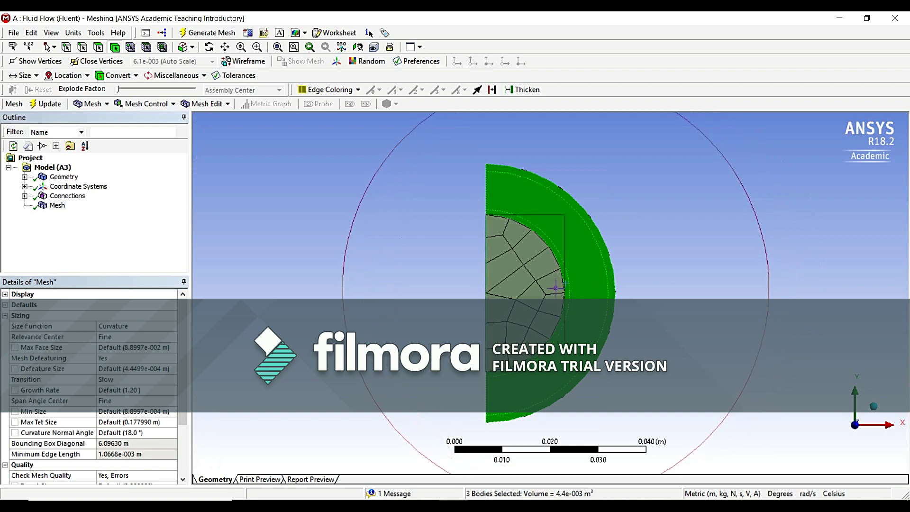
ctrl+click(536, 288)
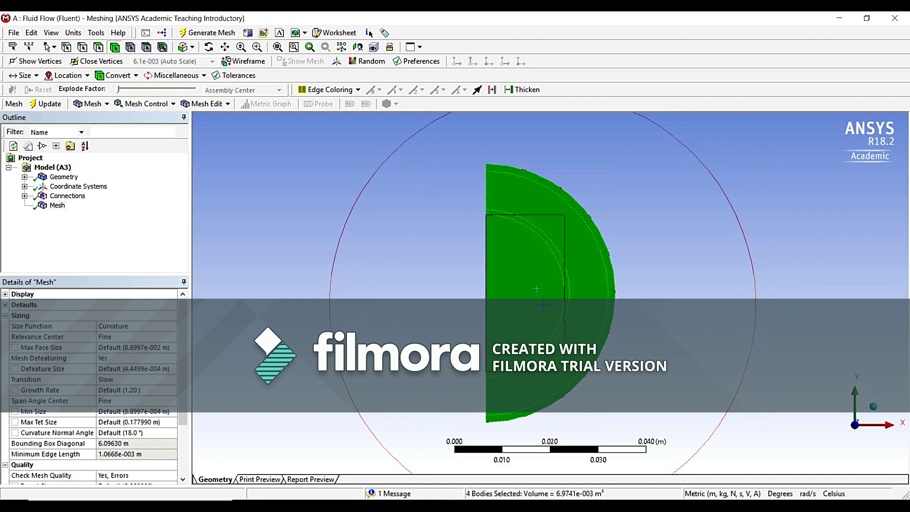
right_click(525, 289)
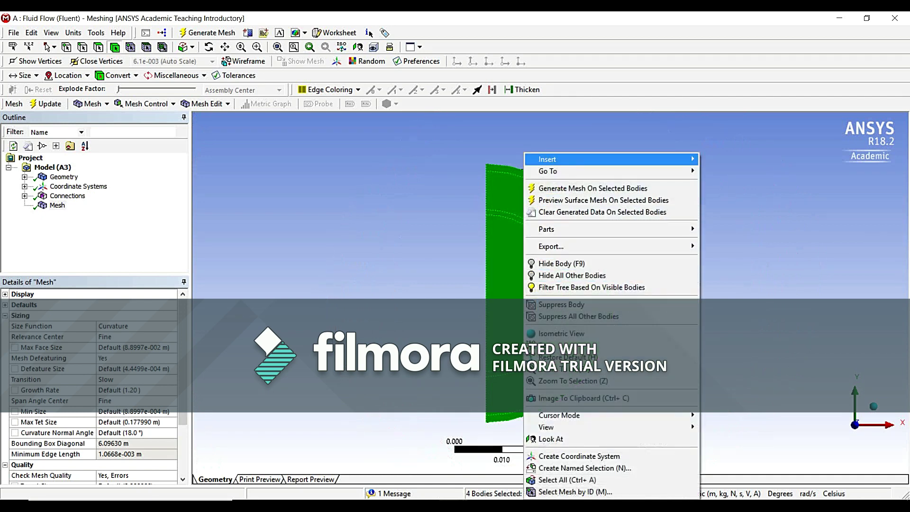
mouse_move(569, 159)
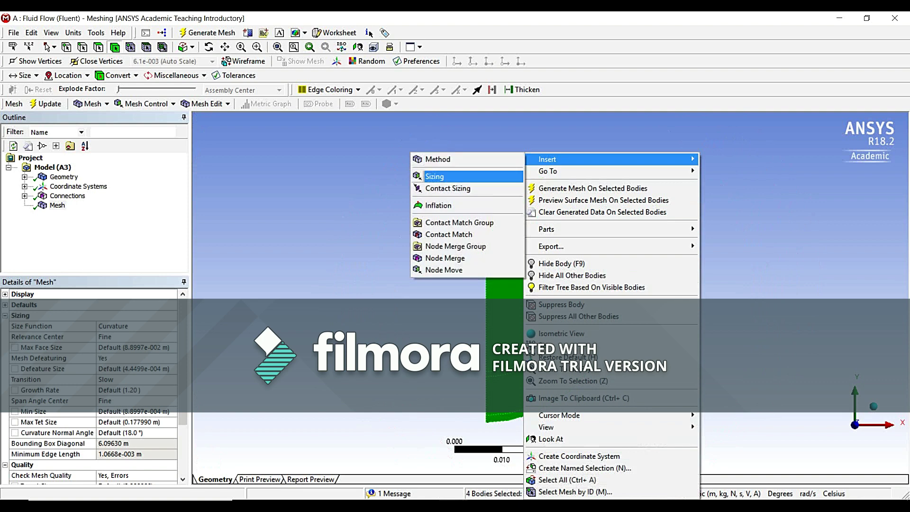
click(443, 177)
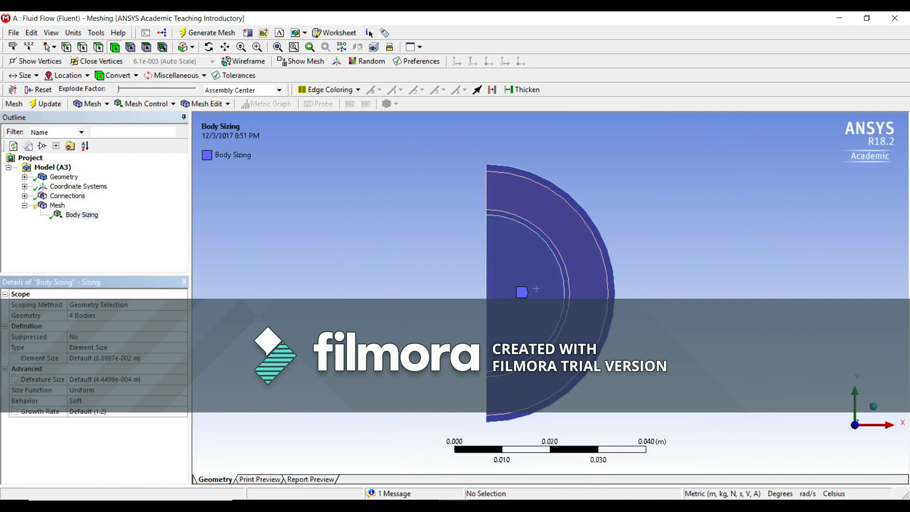
- Set the body sizing's element size to 0.003 m with Hard behavior, and update the mesh
click(105, 358)
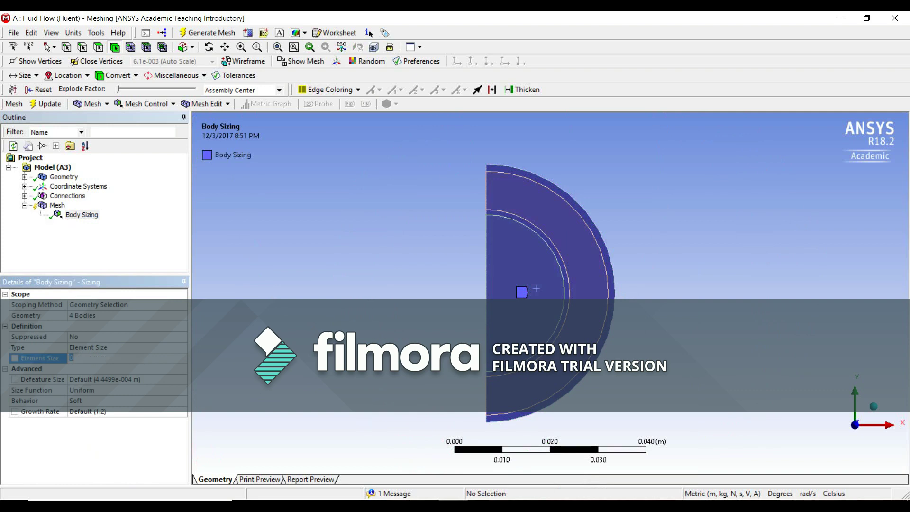
text(0.003)
key(Return)
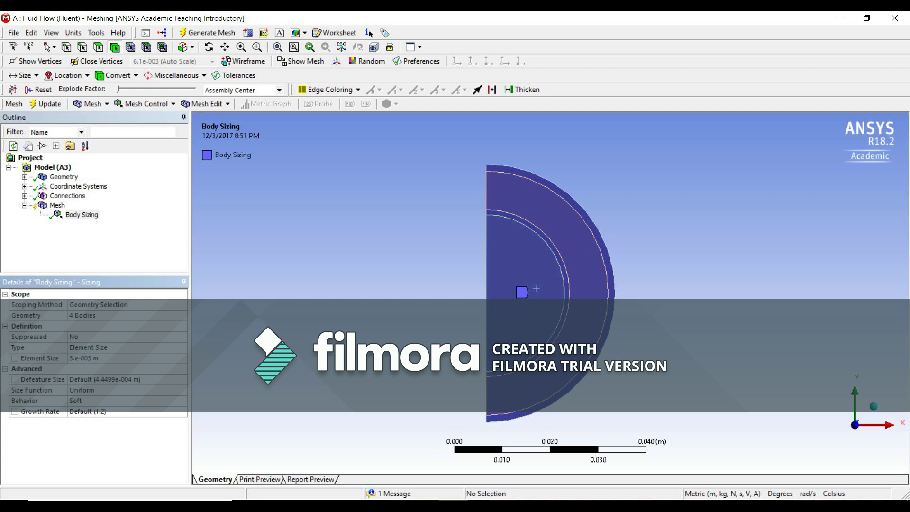
click(105, 401)
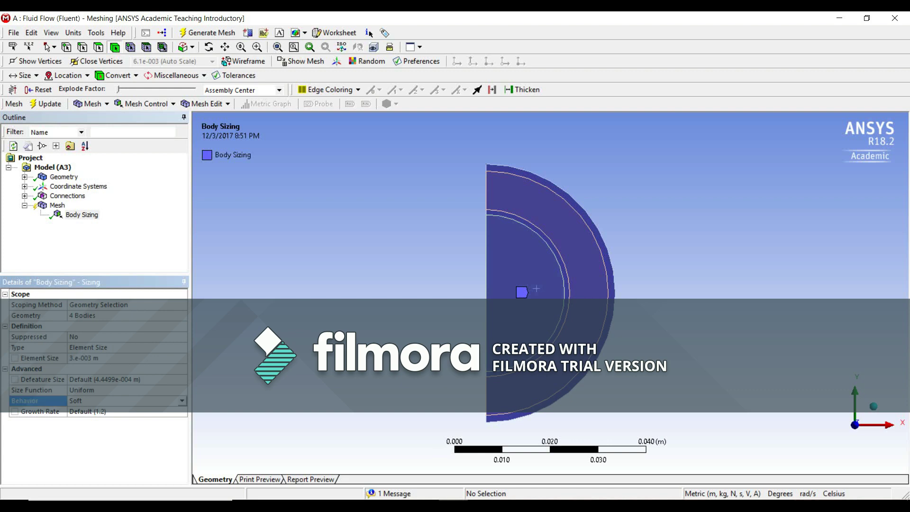
click(182, 401)
click(126, 418)
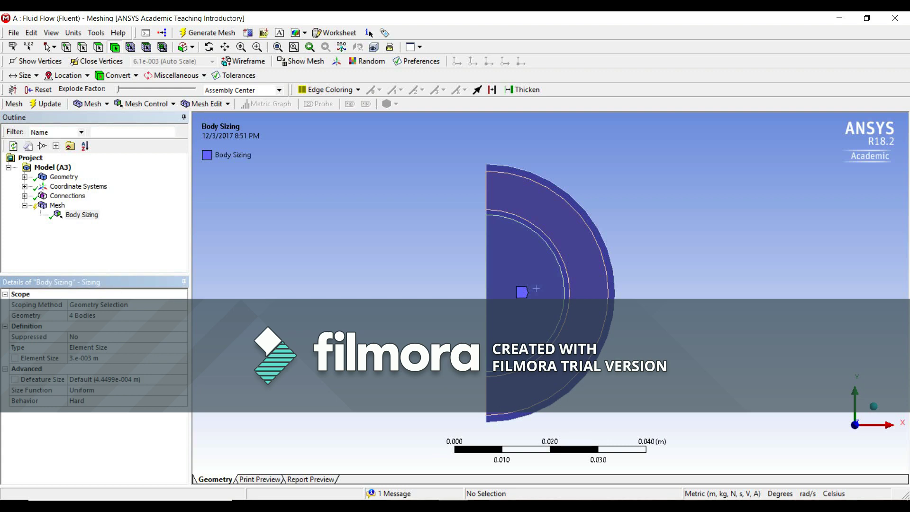
click(46, 103)
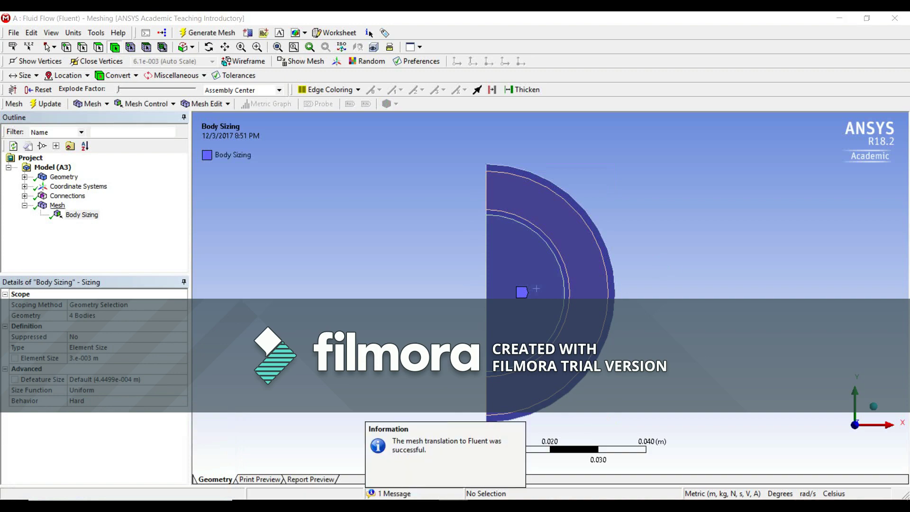
- Examine the refined mesh on the outer pipe surface, the symmetry plane and the end cross-section
click(57, 205)
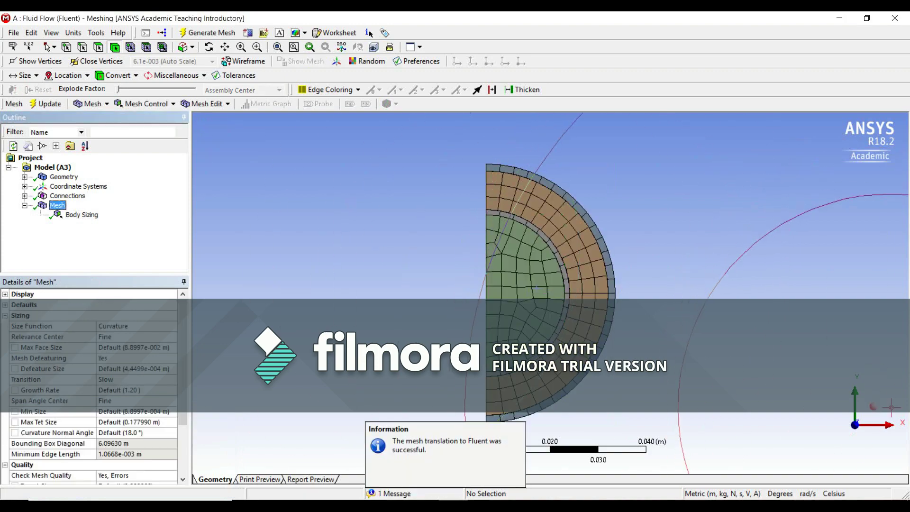
click(874, 407)
scroll(595, 251, down, 3)
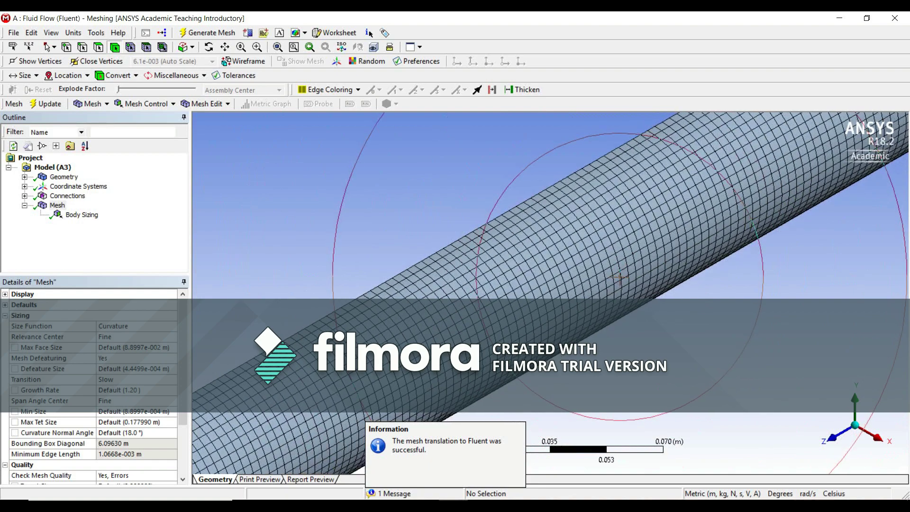
scroll(640, 304, up, 4)
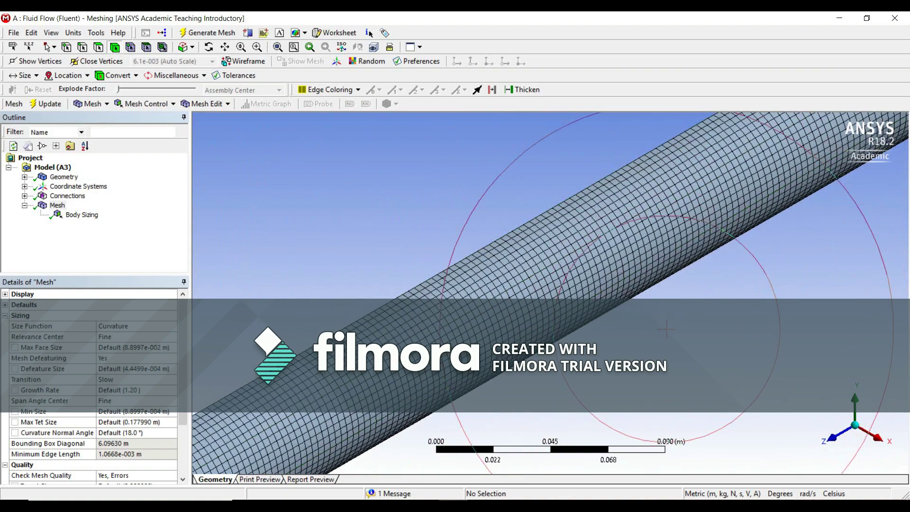
middle_drag(666, 329, 509, 328)
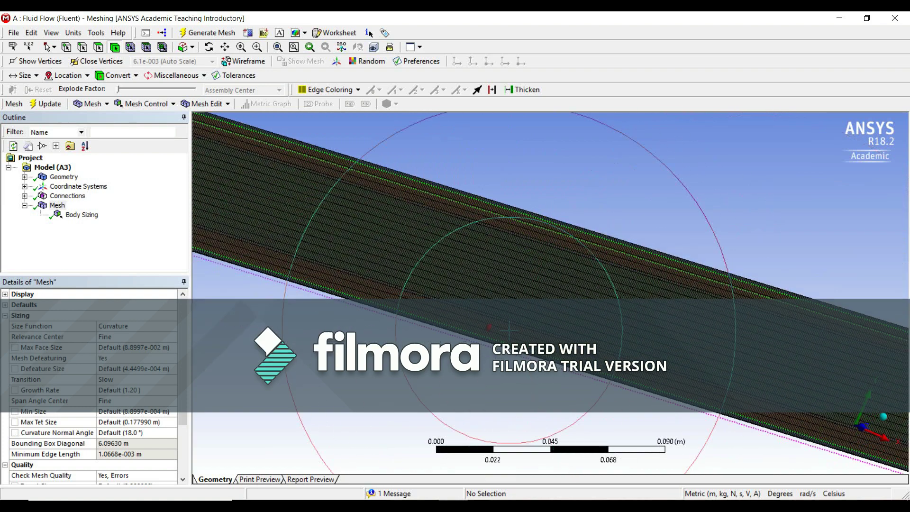
scroll(575, 270, up, 2)
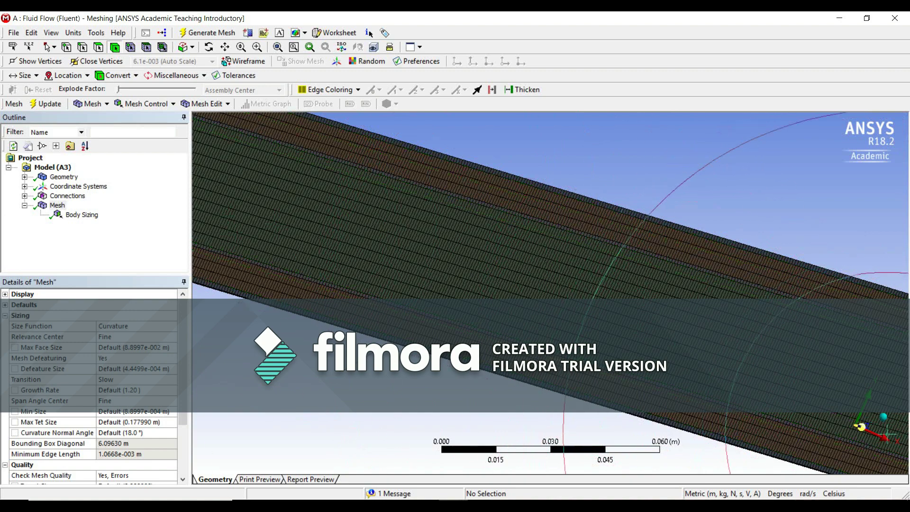
click(884, 437)
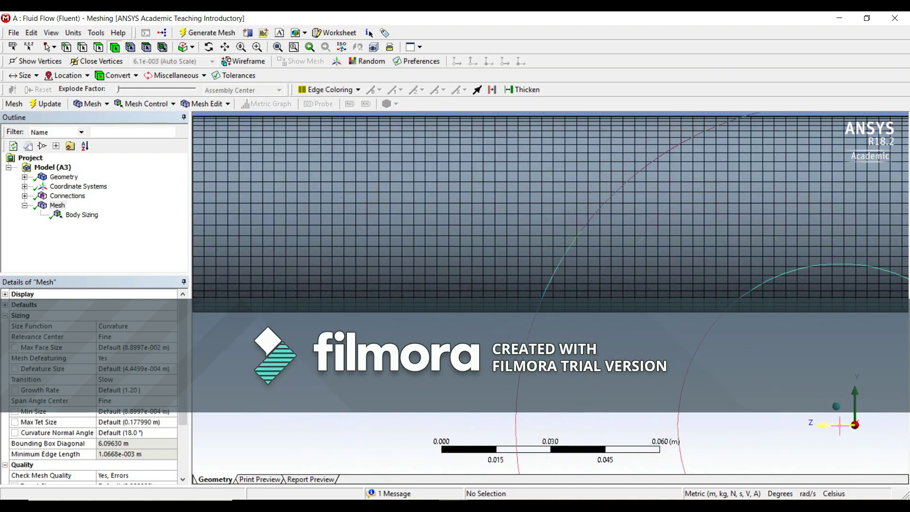
click(827, 424)
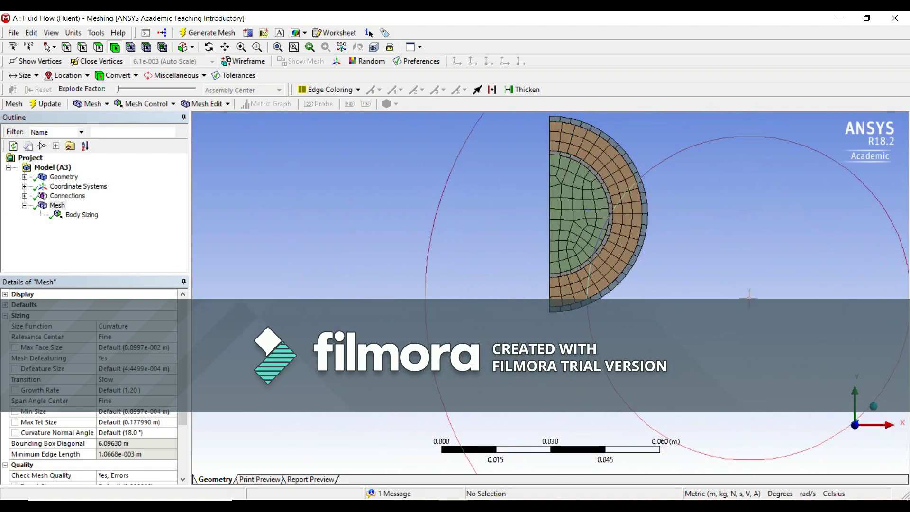
middle_drag(747, 301, 744, 308)
scroll(673, 412, up, 1)
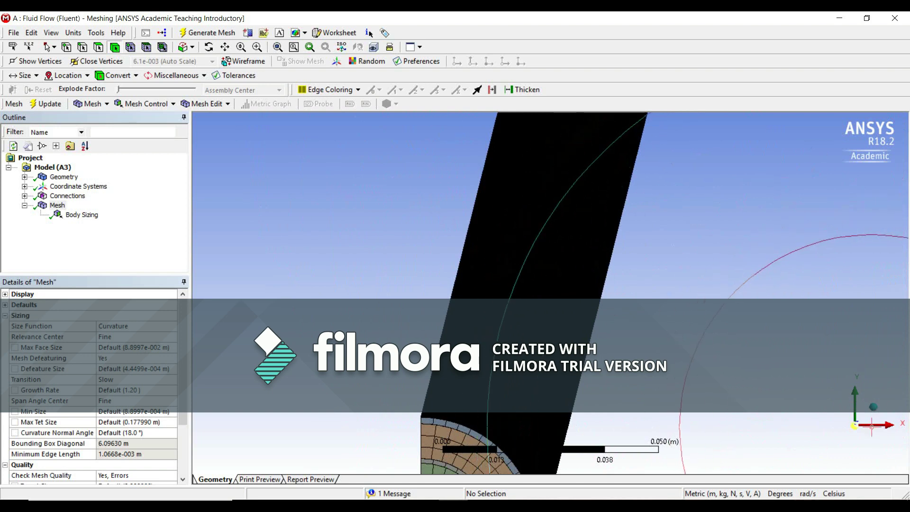
- Create a named selection hot_inlet from the inner fluid's face at the +Z end of the exchanger
click(857, 426)
scroll(712, 248, up, 2)
scroll(712, 247, up, 2)
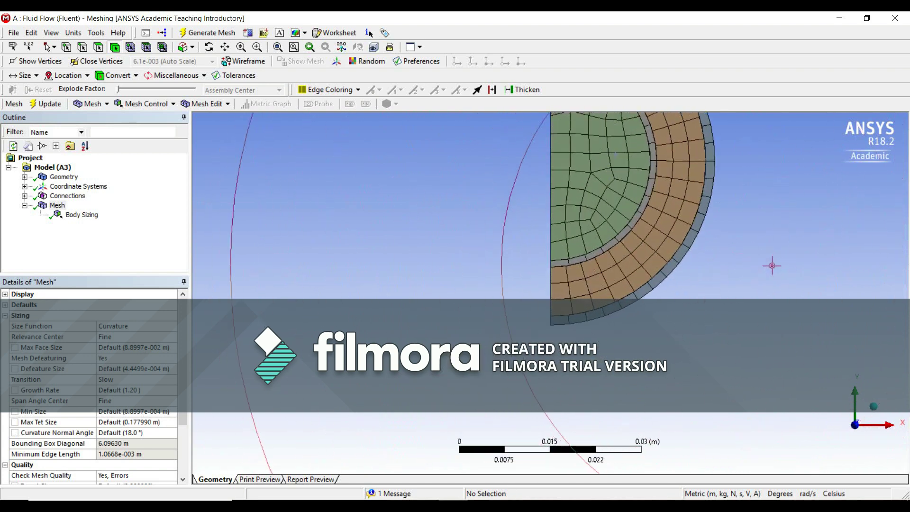
ctrl+middle_drag(773, 265, 686, 383)
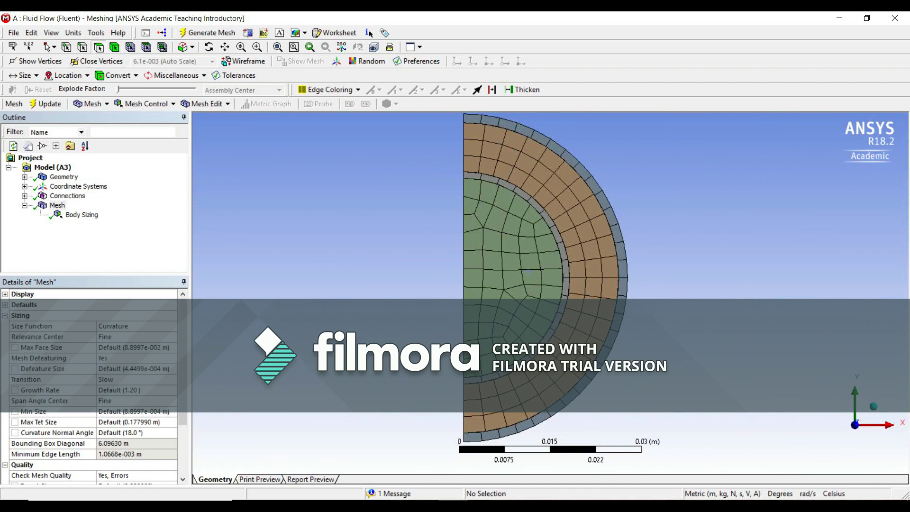
middle_drag(532, 273, 531, 273)
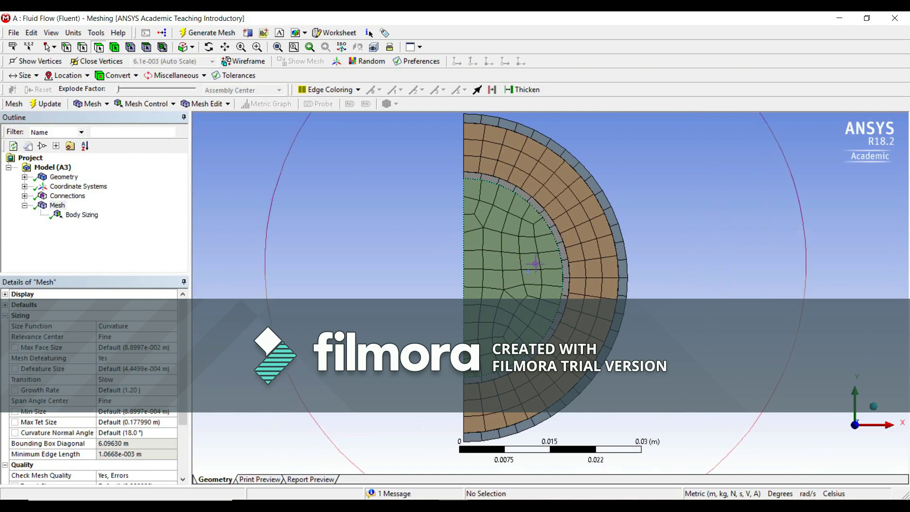
click(535, 264)
right_click(516, 263)
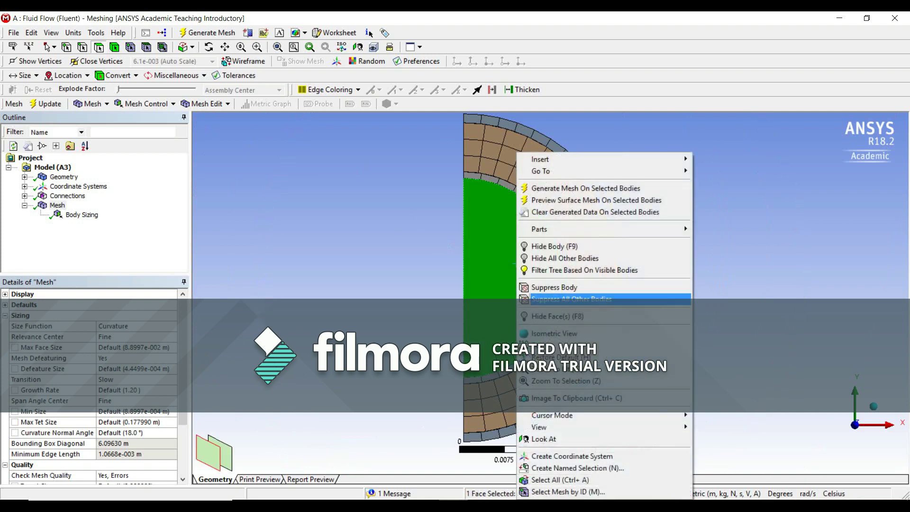
click(577, 468)
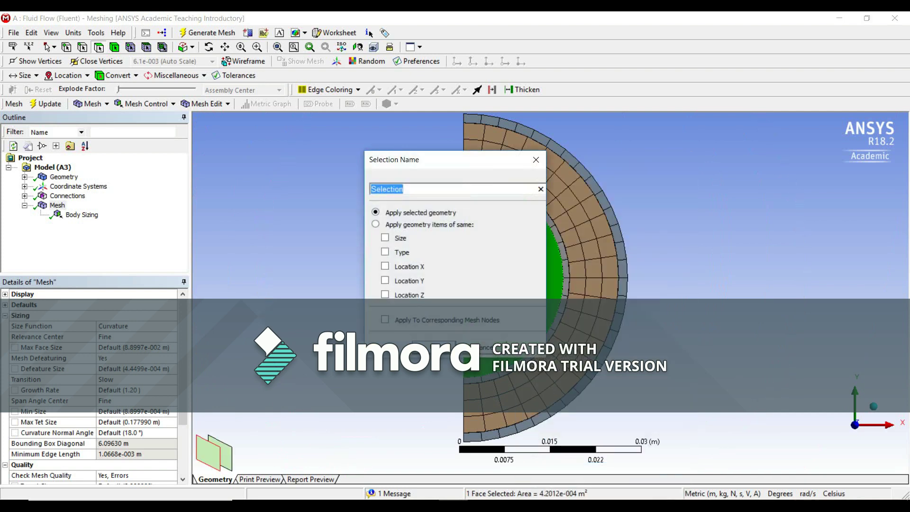
text(hot_inlet)
key(Return)
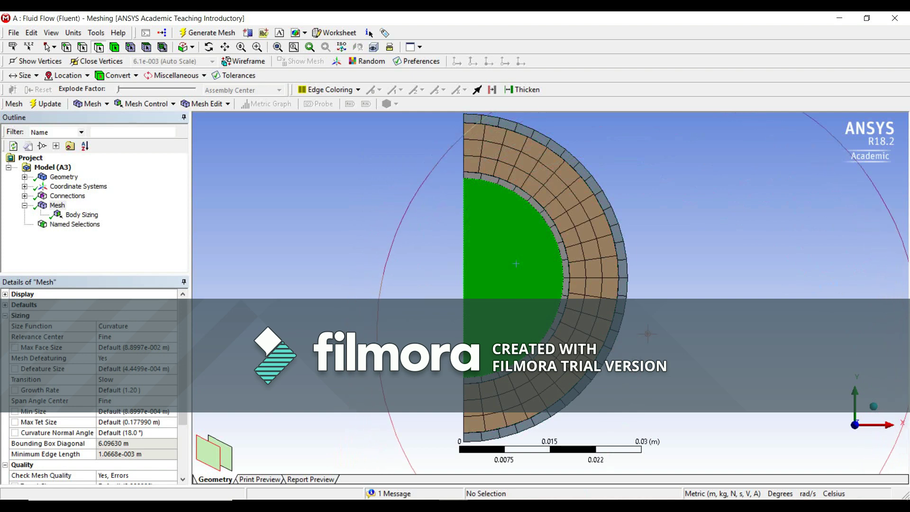
- Create a named selection cold_outlet from the annular fluid face at the same +Z end
click(611, 281)
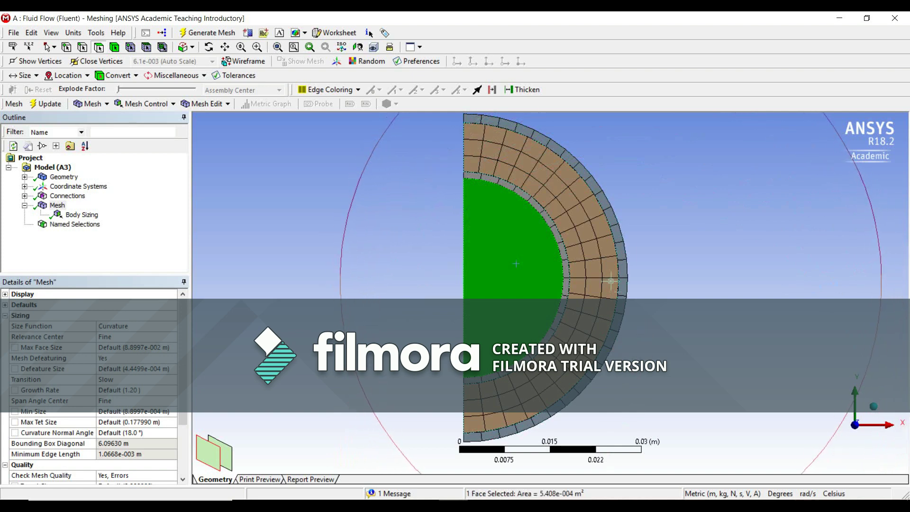
right_click(594, 281)
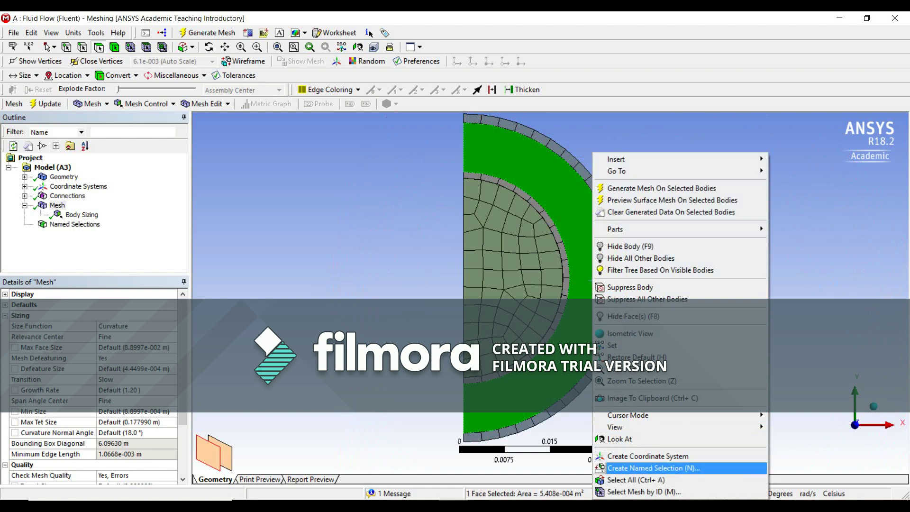
click(653, 468)
text(cold)
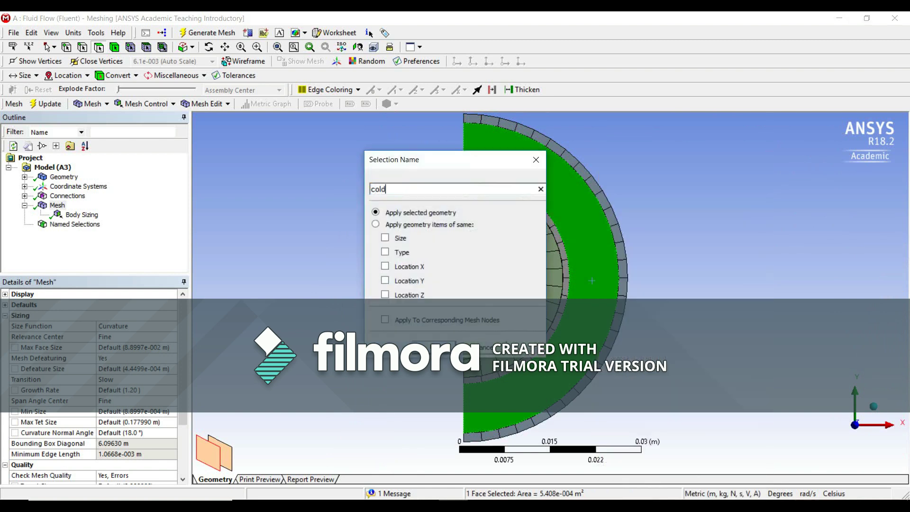
text(_outlet)
key(Return)
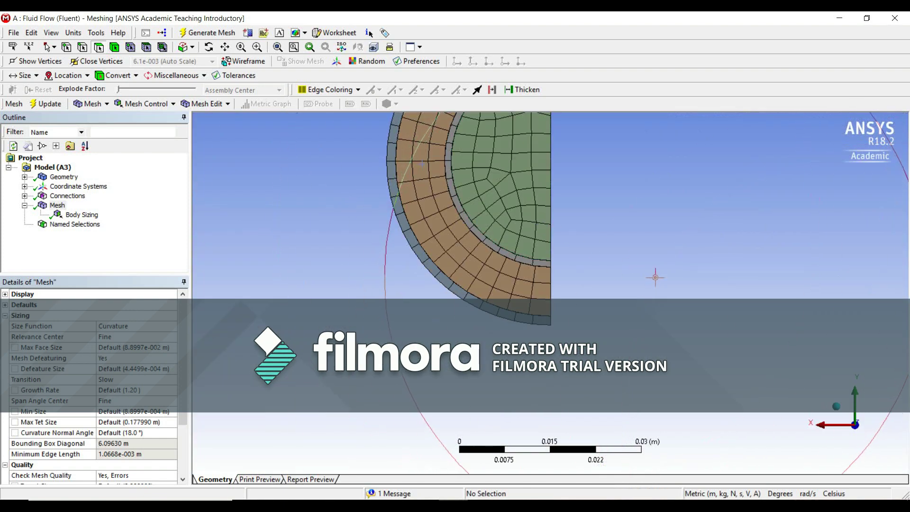
- Create a named selection cold_inlet from the annular fluid face at the -Z end of the exchanger
ctrl+middle_drag(655, 277, 633, 386)
click(410, 154)
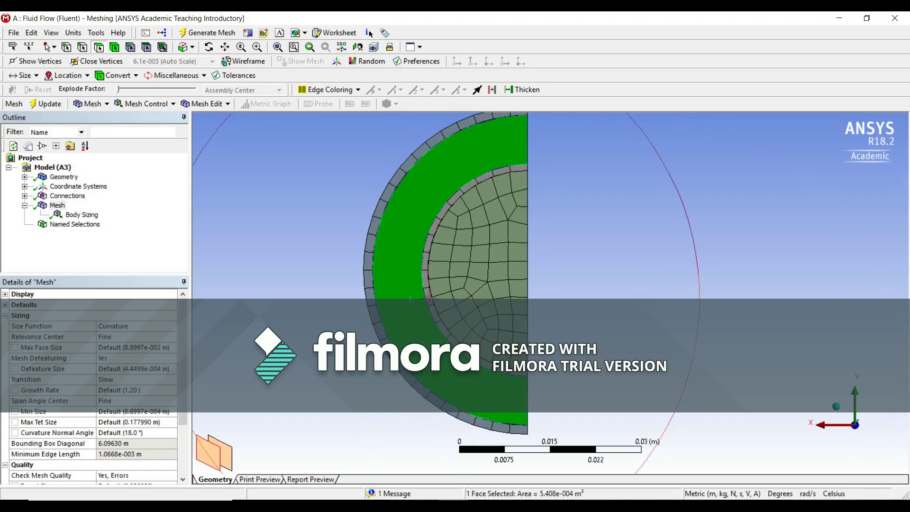
right_click(410, 153)
click(471, 468)
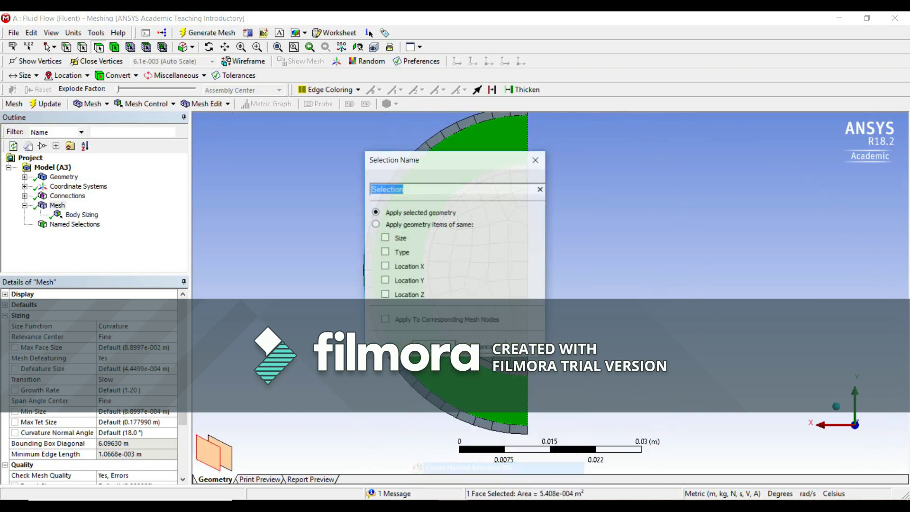
text(cold_inlet)
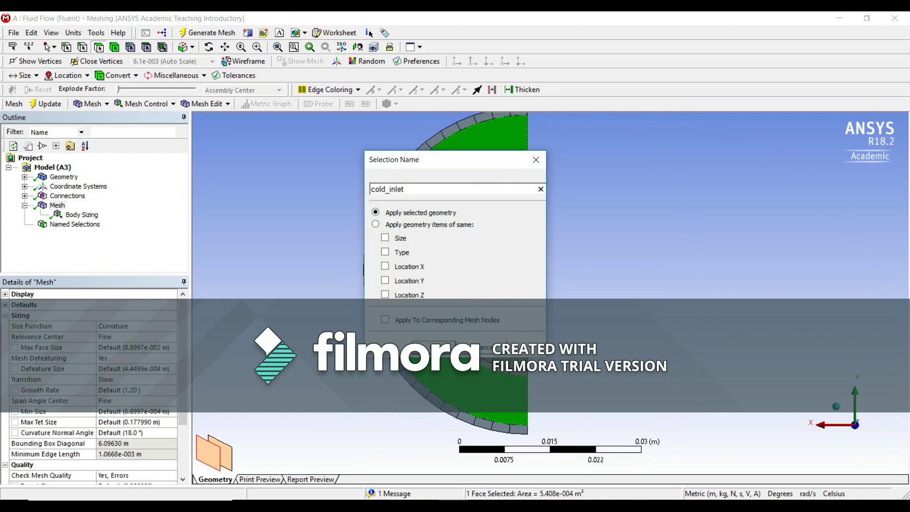
key(Return)
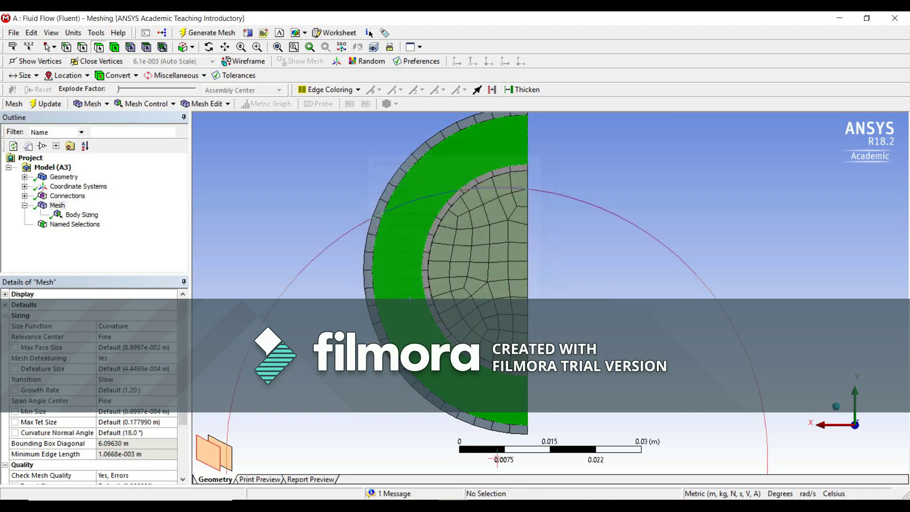
- Create a named selection hot_outlet from the inner fluid's face at the -Z end
click(520, 276)
right_click(502, 277)
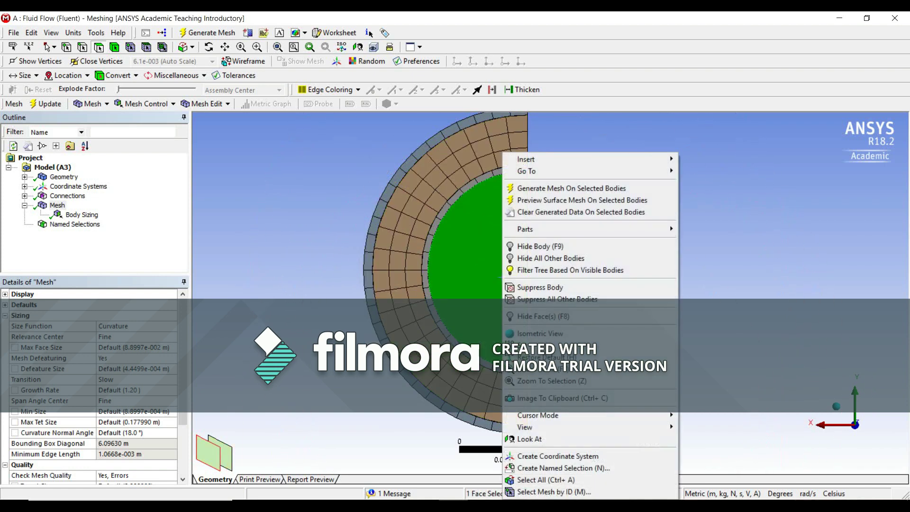
click(531, 468)
text(hot)
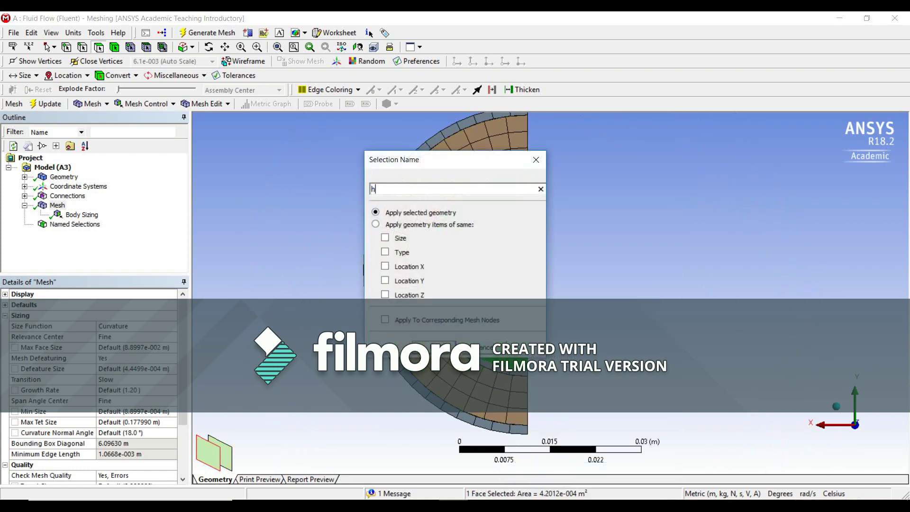
text(_outlet)
key(Return)
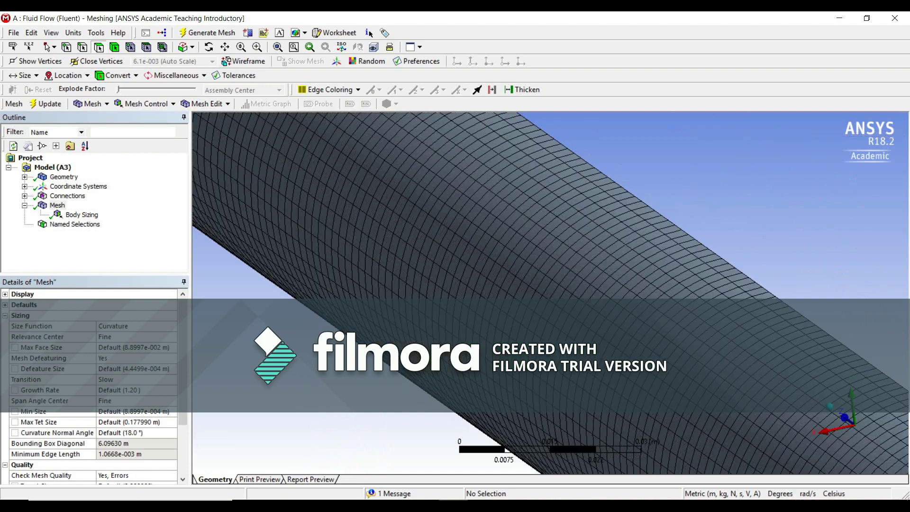
- Create a named selection adiabatic_wall from the outer pipe's outer cylindrical face
click(550, 278)
right_click(550, 278)
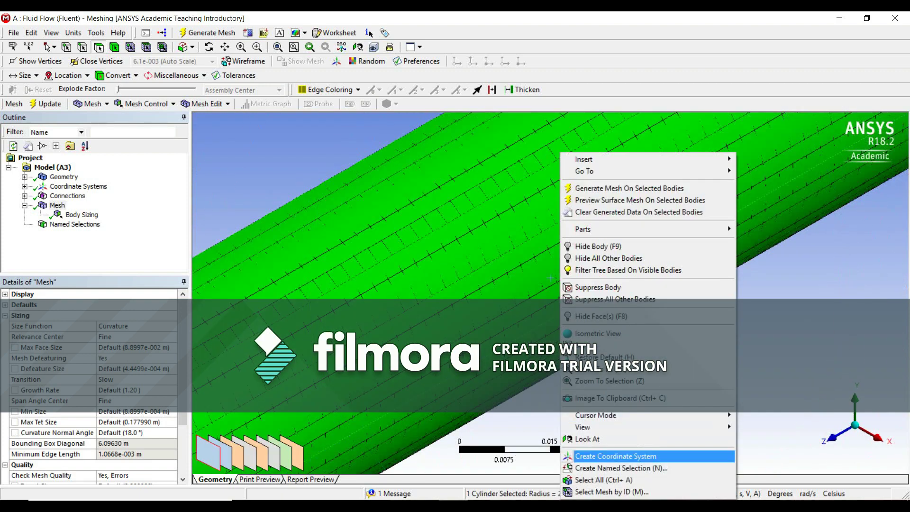
click(616, 468)
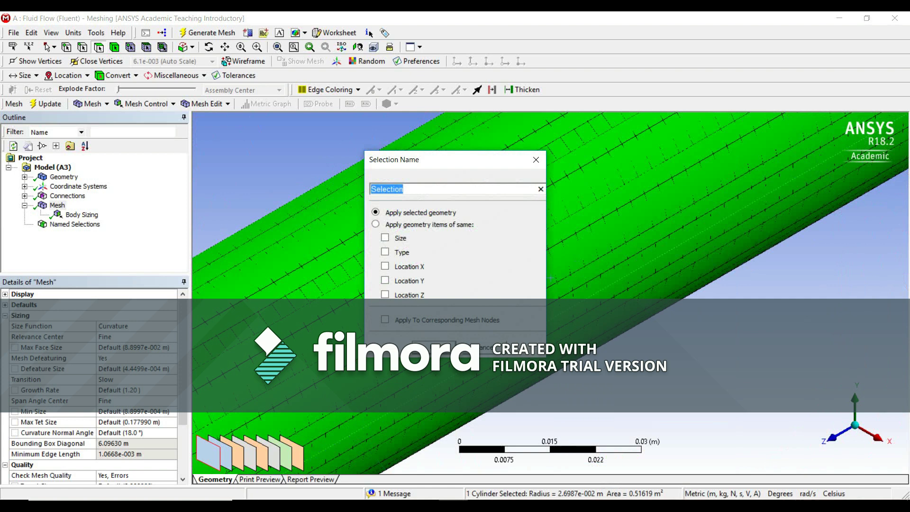
text(adiabatic_wall)
key(Return)
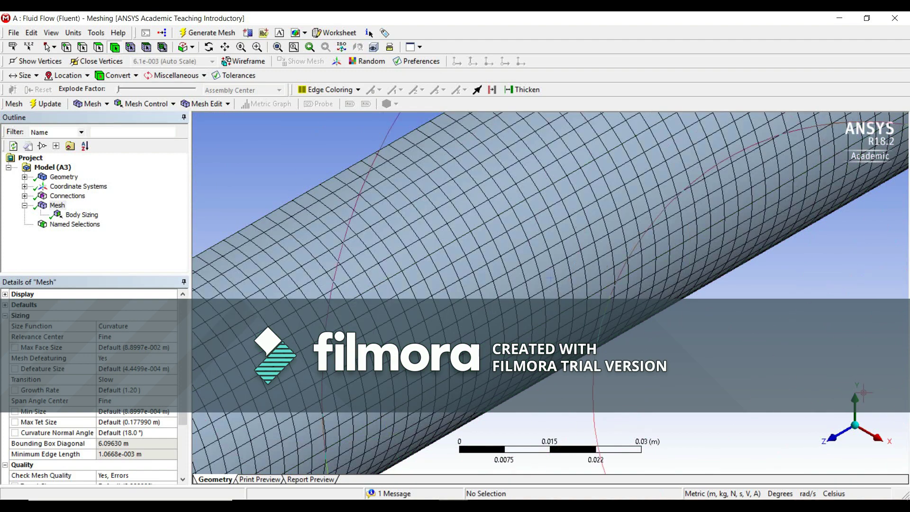
- Create a named selection hot_fluid from the inner fluid body
click(831, 438)
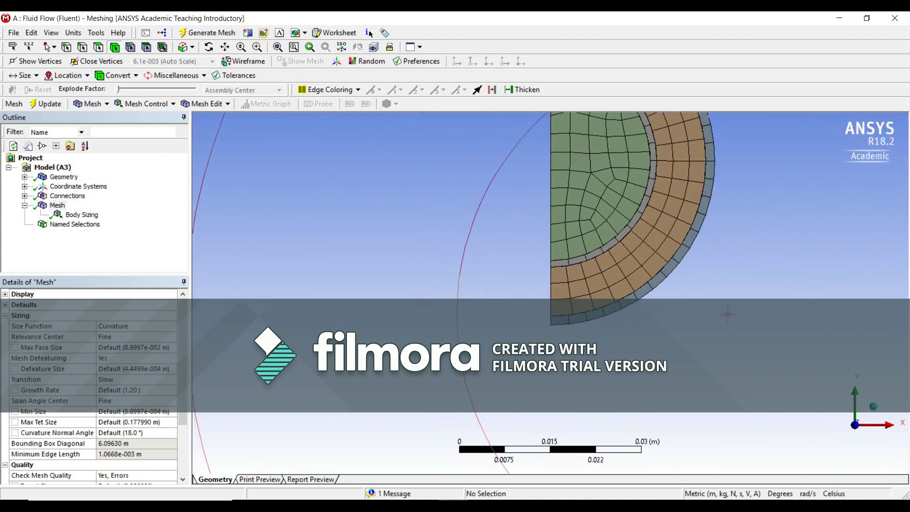
ctrl+middle_drag(732, 285, 568, 401)
click(440, 290)
right_click(422, 290)
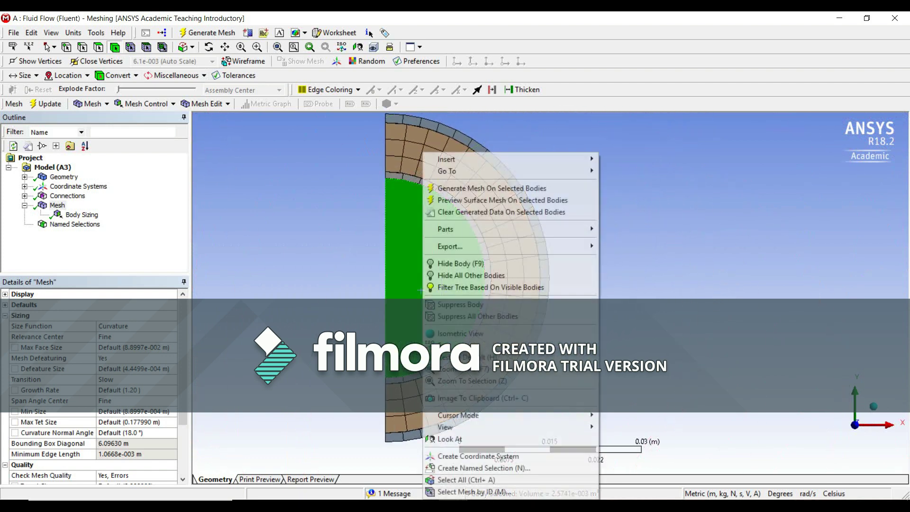
click(479, 468)
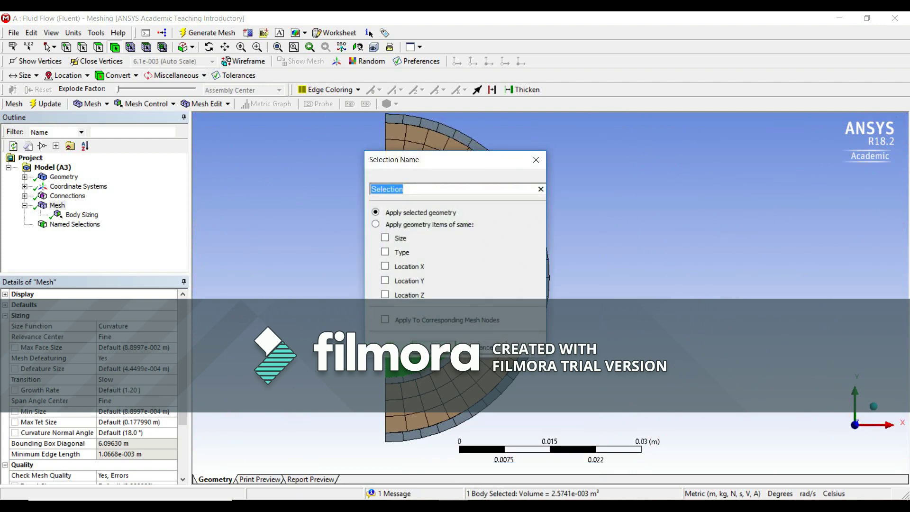
text(hot_fluid)
key(Return)
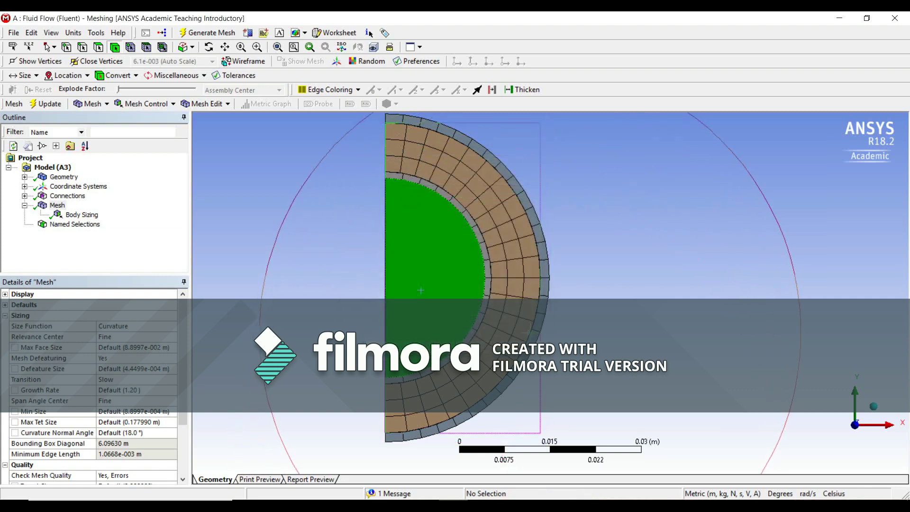
- Create a named selection cold_fluid from the annular fluid body
click(533, 295)
right_click(515, 295)
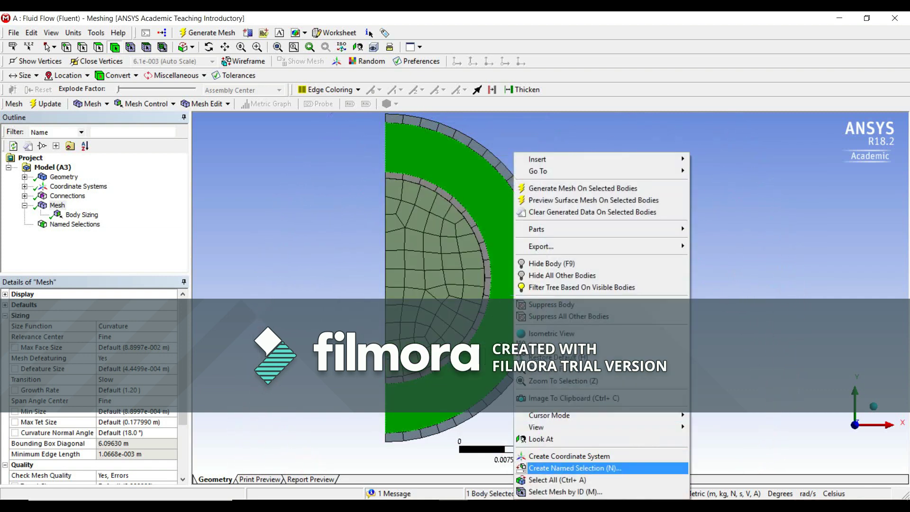
click(569, 468)
text(c)
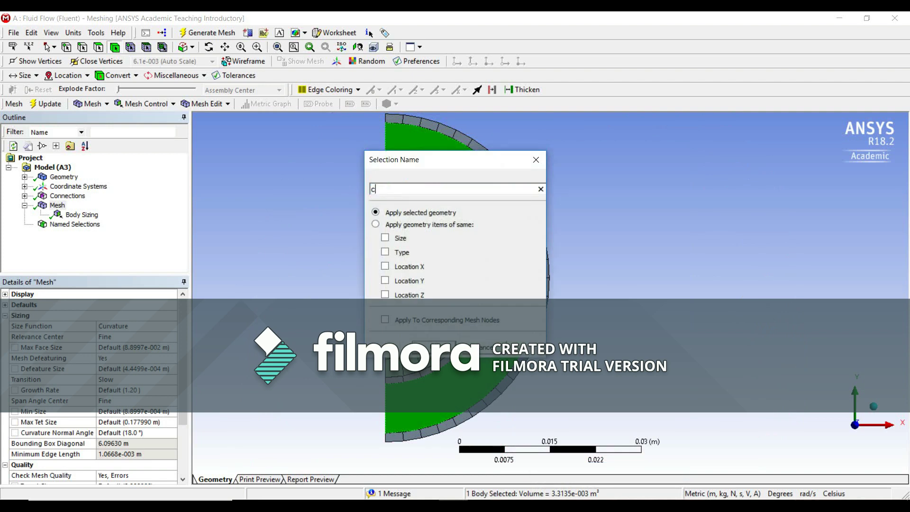
text(old_fluid)
key(Return)
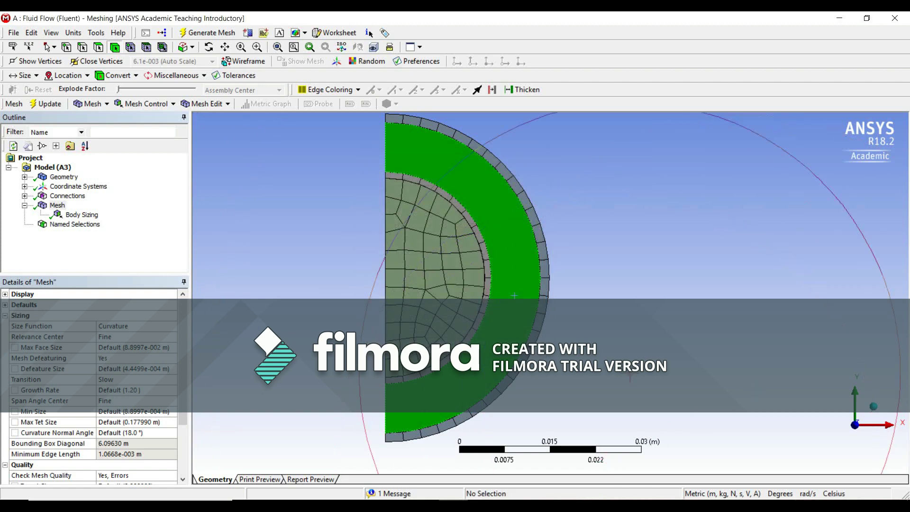
- Create a named selection inner_pipe from the thin pipe body between the two fluids
click(488, 283)
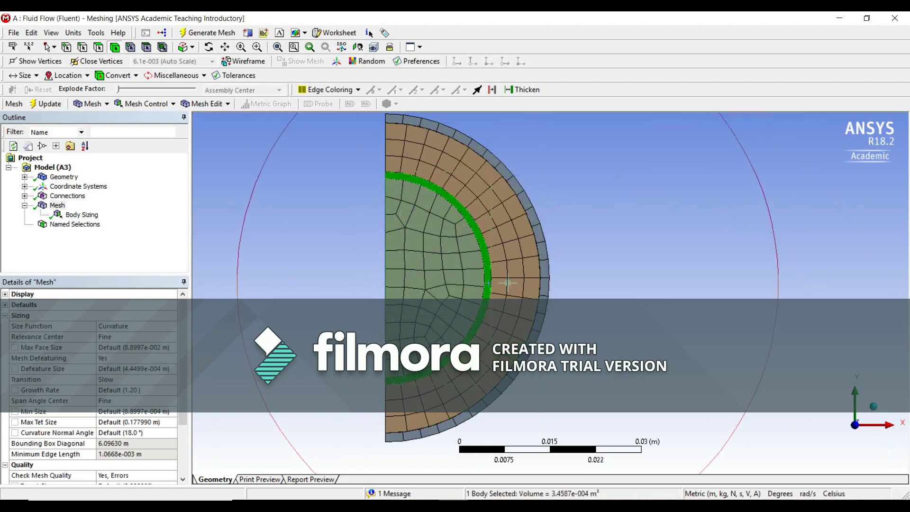
right_click(507, 283)
click(546, 469)
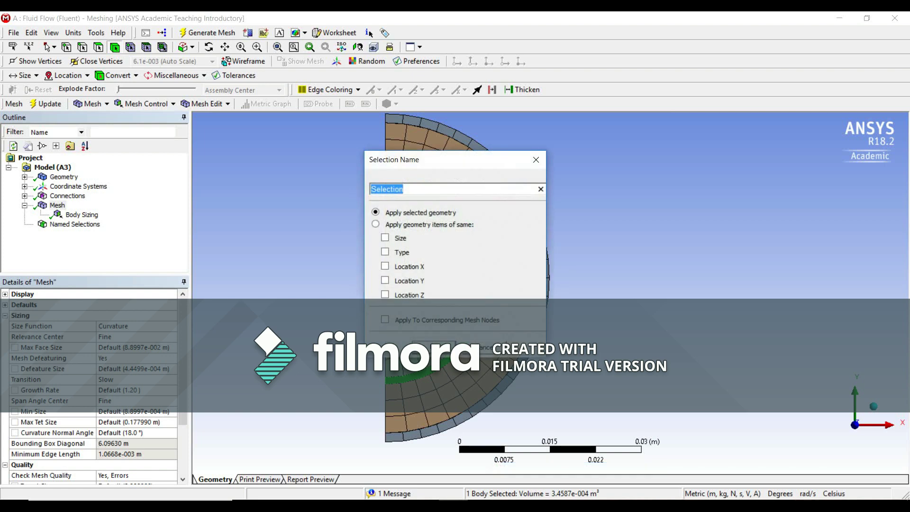
text(inner_pipe)
key(Return)
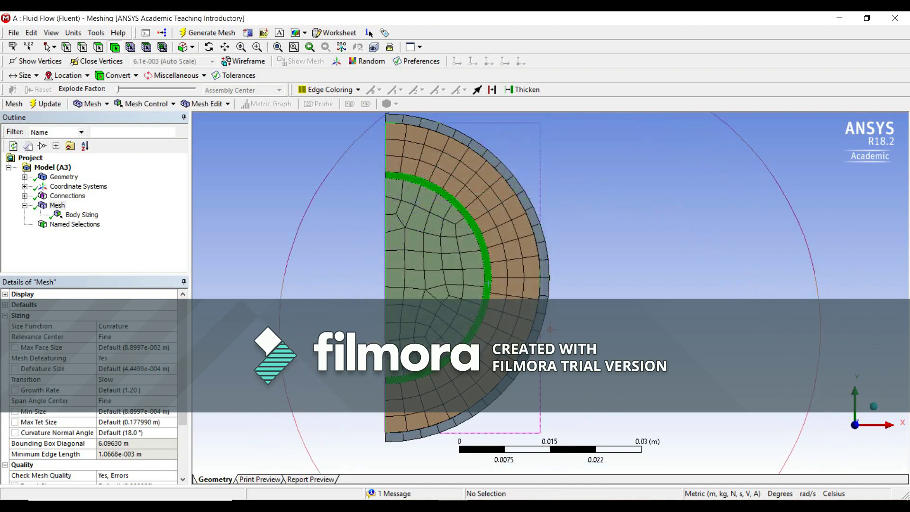
- Create a named selection outer_pipe from the outermost pipe body
click(536, 329)
right_click(545, 332)
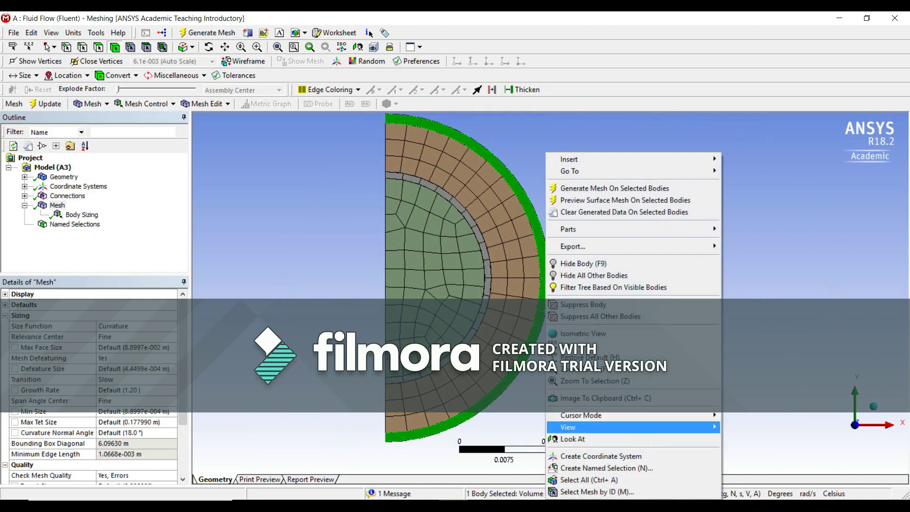
click(604, 468)
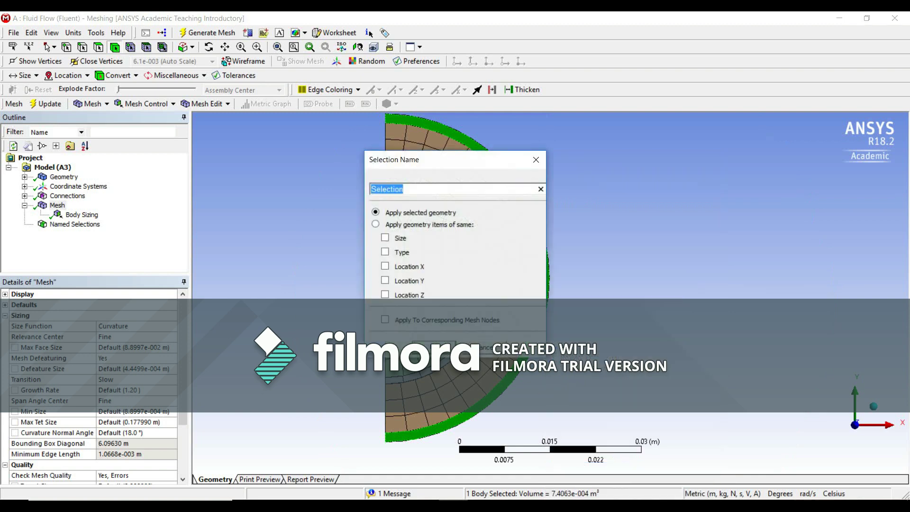
text(outer_pipe)
key(Return)
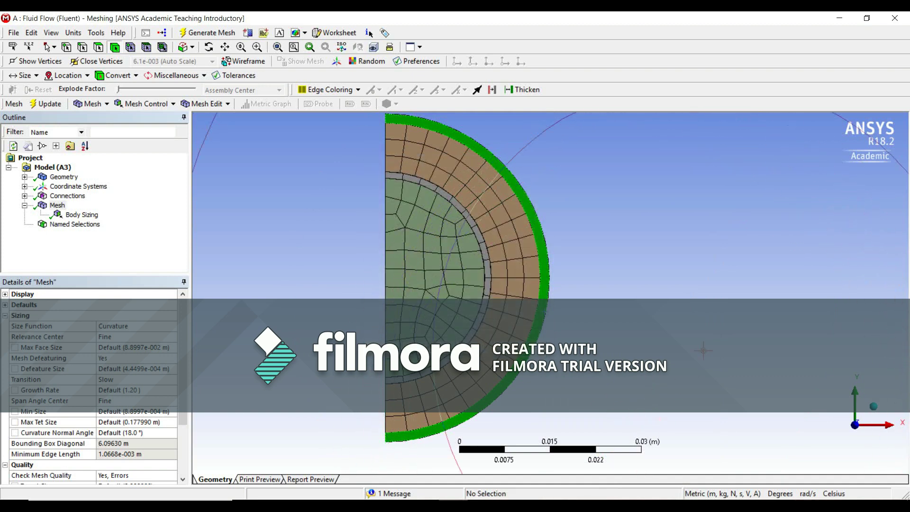
- Update the mesh with the new named selections and save the project
click(887, 388)
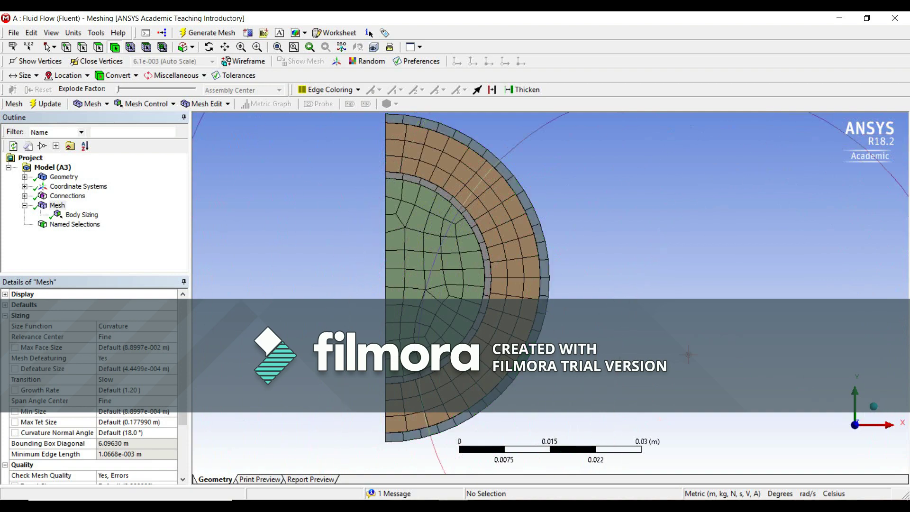
click(874, 406)
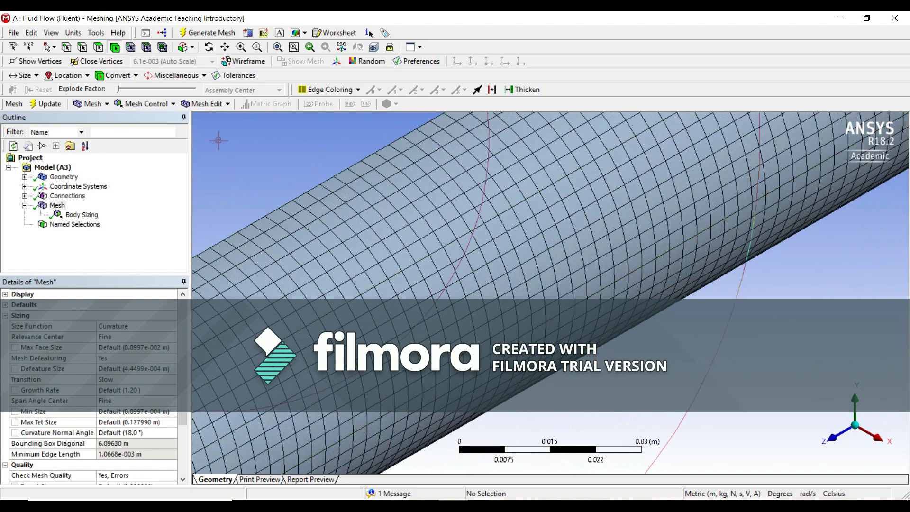
click(46, 103)
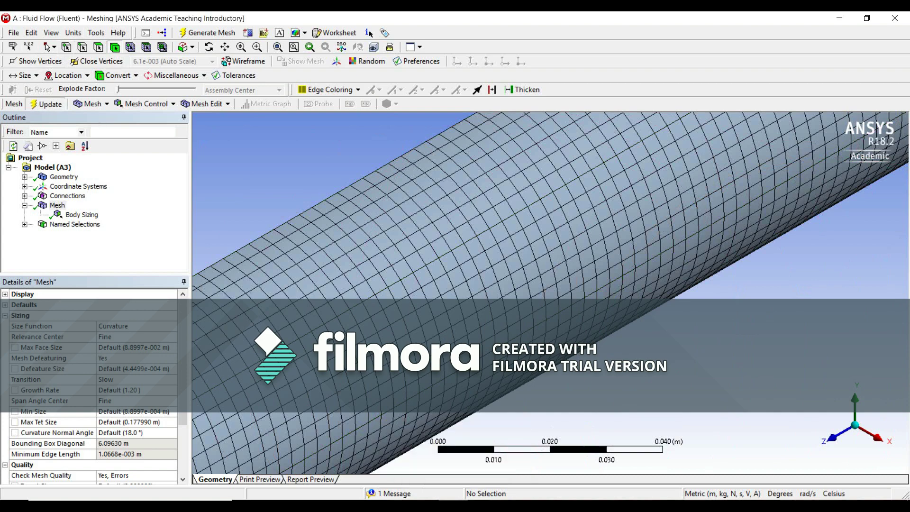
click(14, 32)
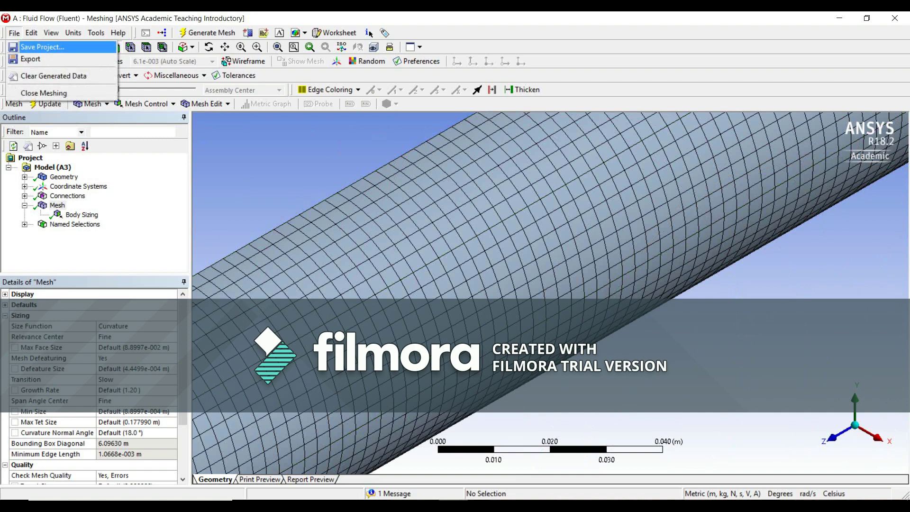
click(41, 47)
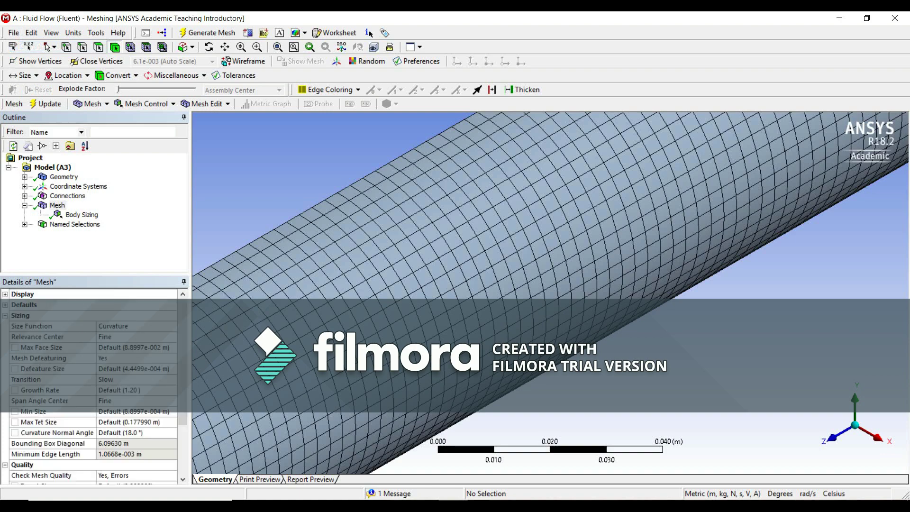
- Close Meshing and launch Fluent from the Workbench Setup cell with double precision and parallel processing on the local machine
click(895, 18)
click(129, 138)
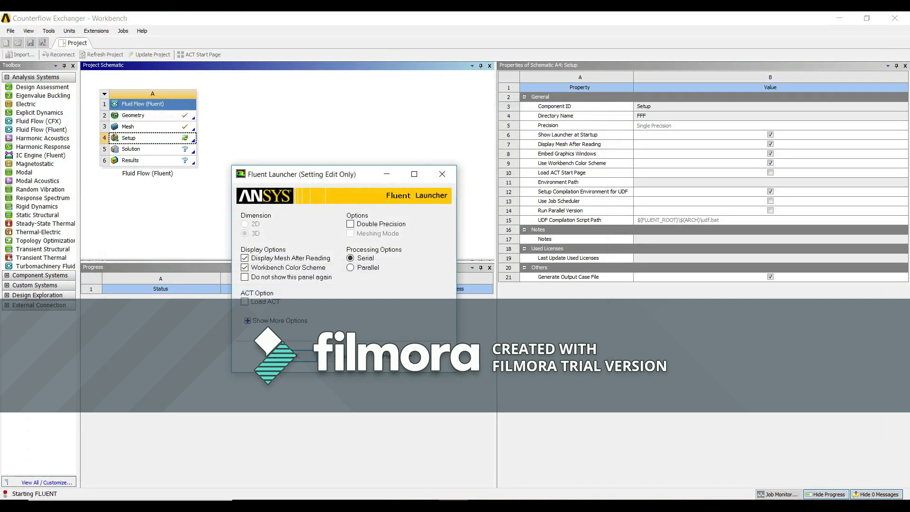
click(351, 224)
click(351, 268)
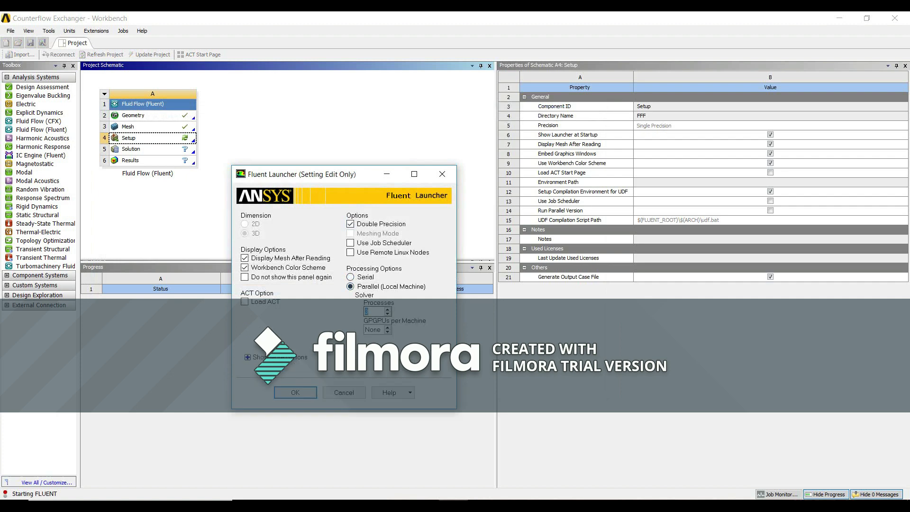
click(295, 393)
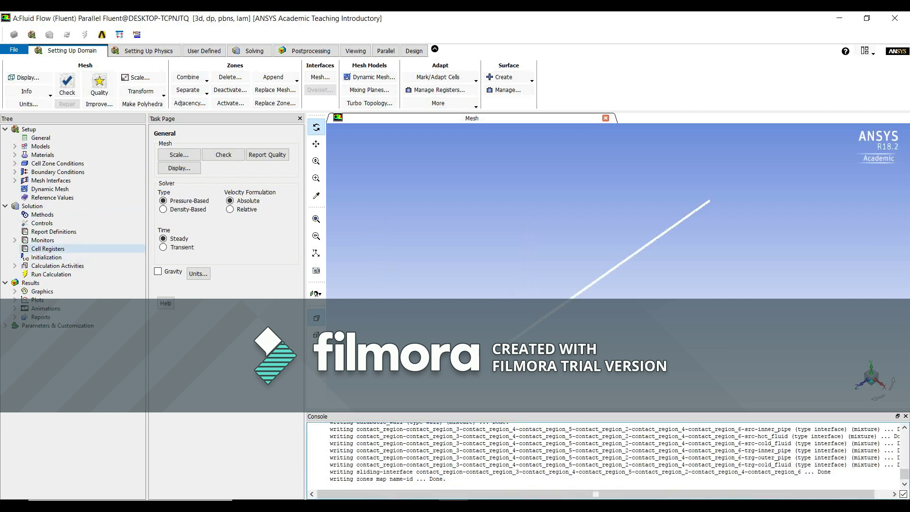
- Enable the energy equation in the Fluent models
double_click(40, 147)
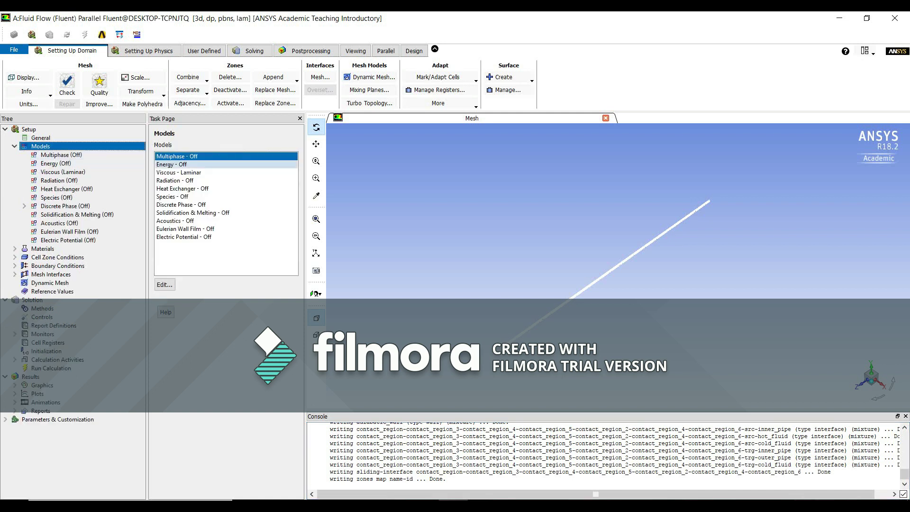
double_click(171, 164)
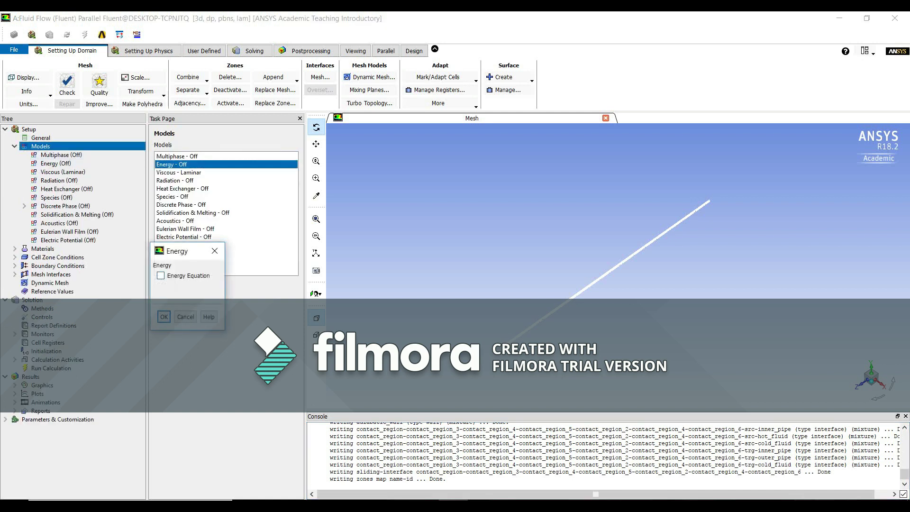
click(164, 317)
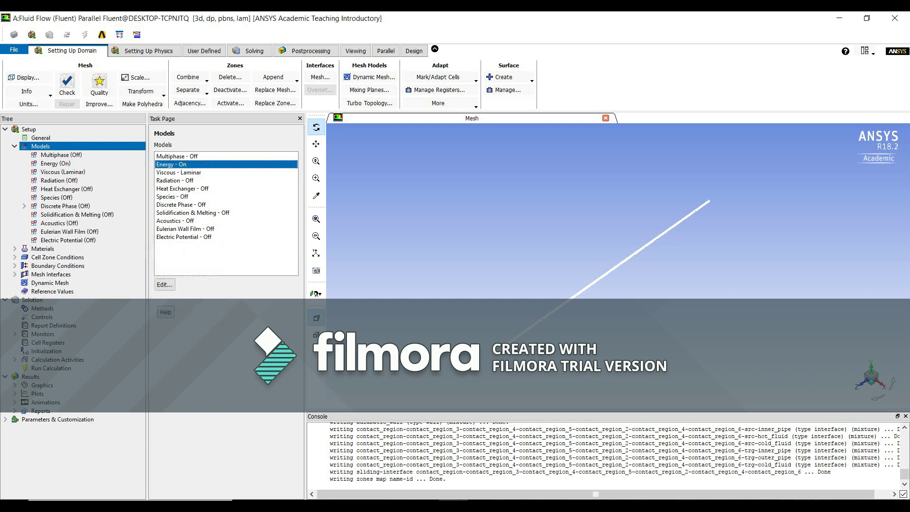
- Set the viscous model to Realizable k-epsilon (2 eqn) with Enhanced Wall Treatment
double_click(179, 172)
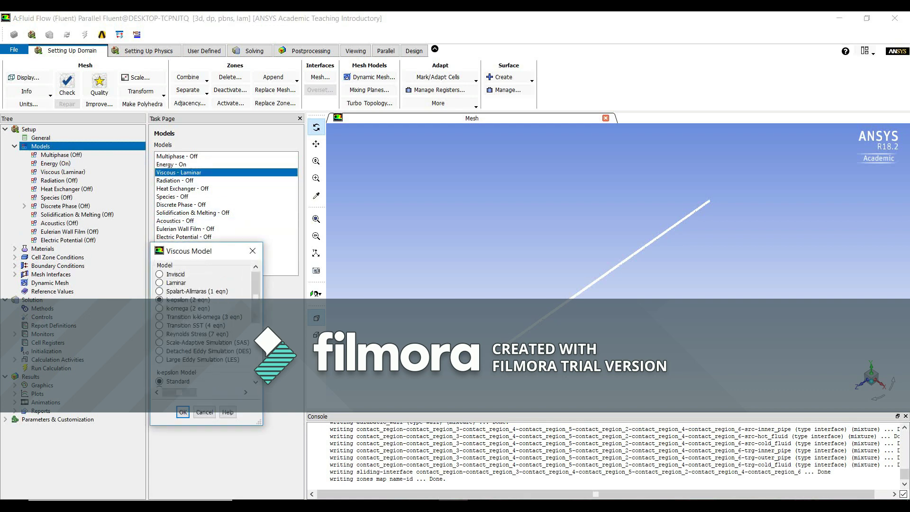
click(160, 300)
drag(208, 257, 195, 163)
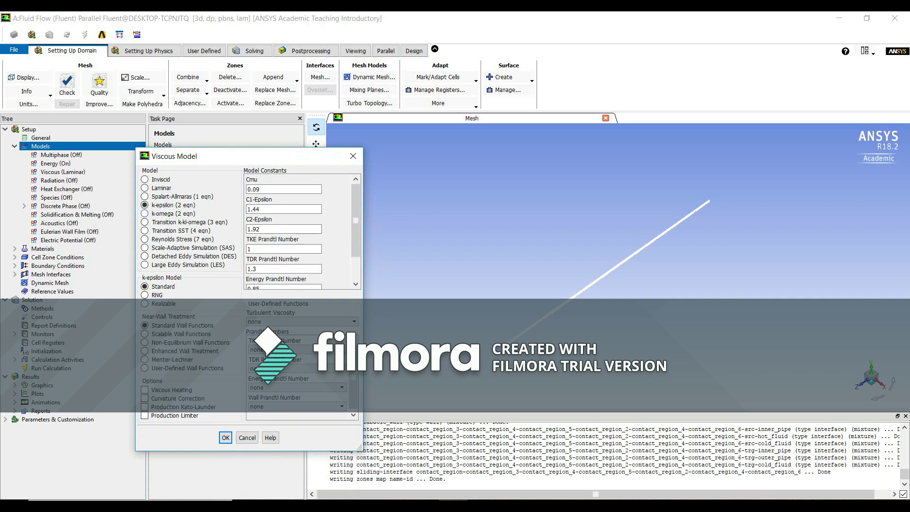
click(144, 303)
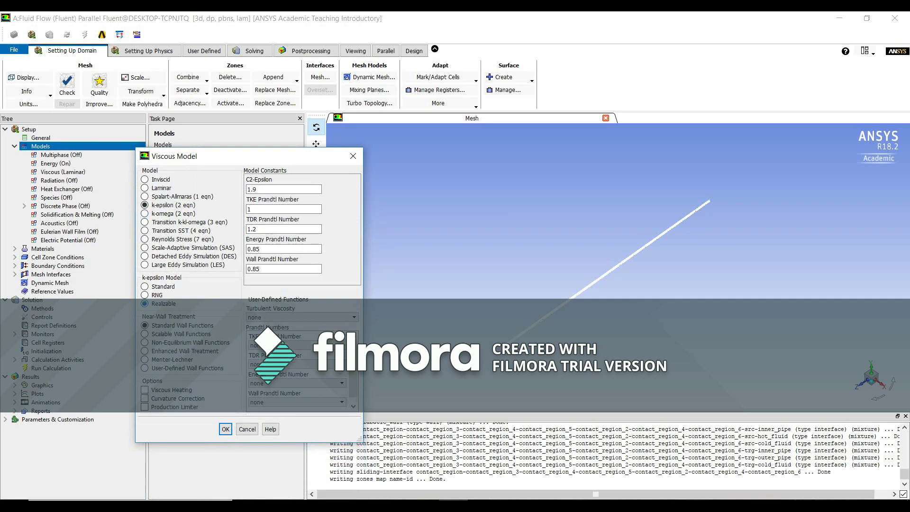
click(145, 351)
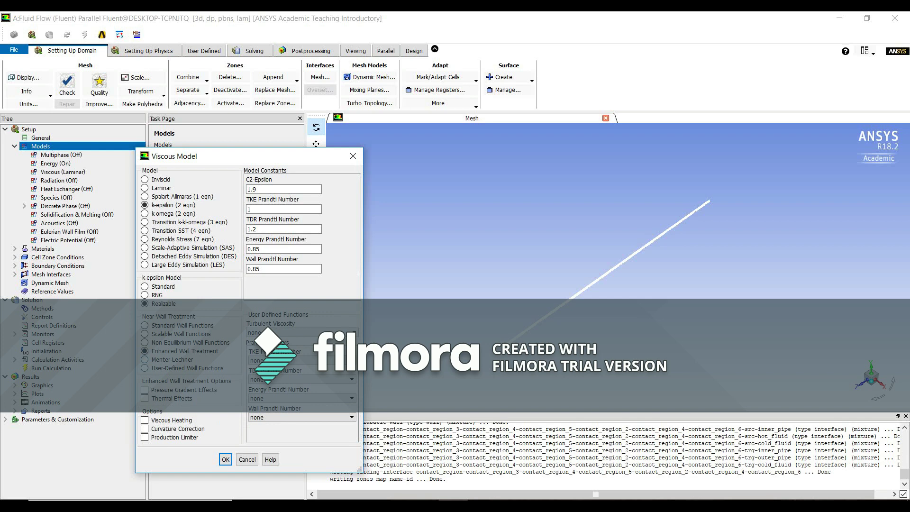
key(Return)
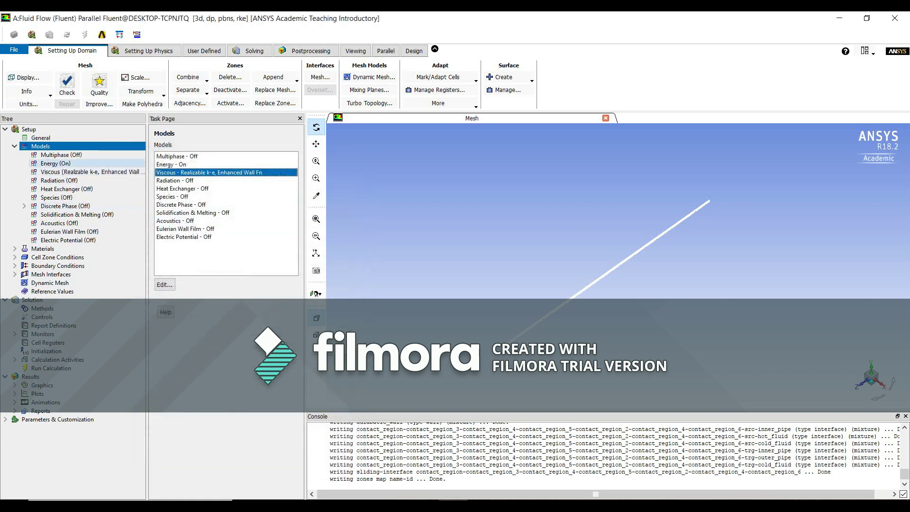
- Copy ethylene-glycol (c2h6o2) from the Fluent database into the case's fluid materials
click(14, 146)
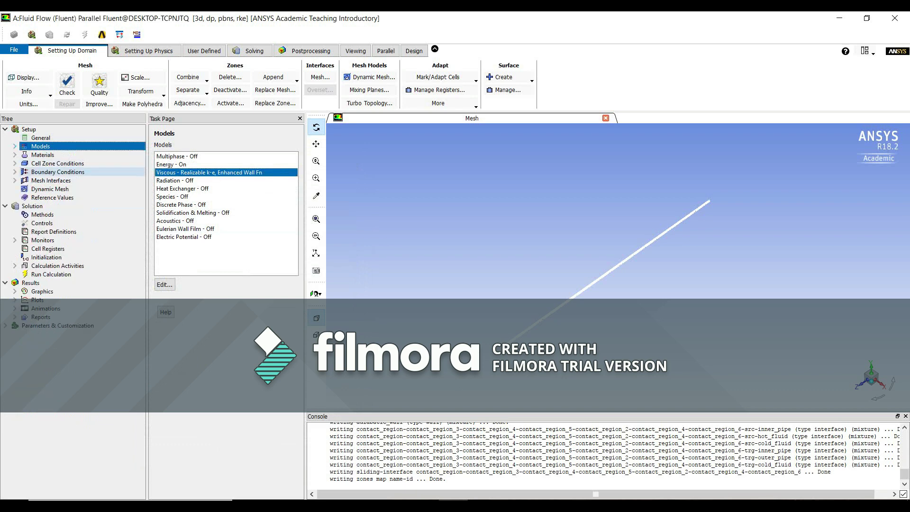
double_click(43, 154)
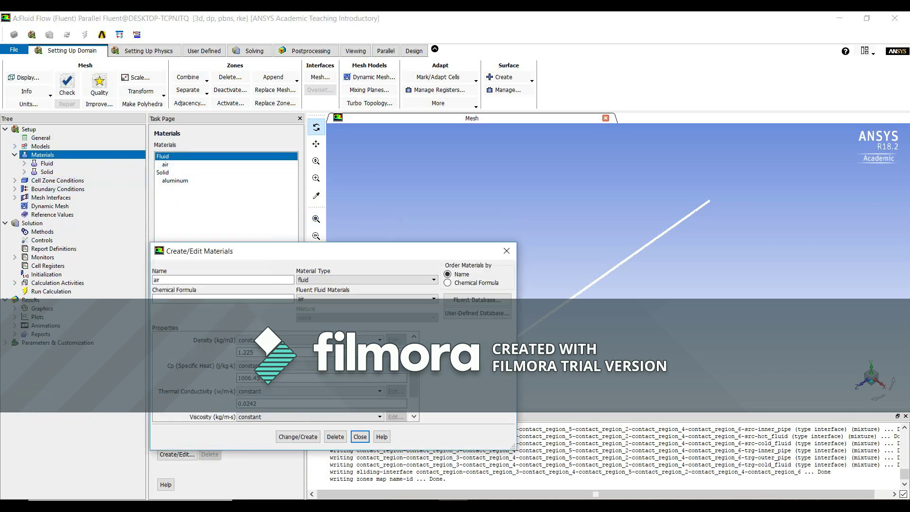
drag(298, 251, 277, 190)
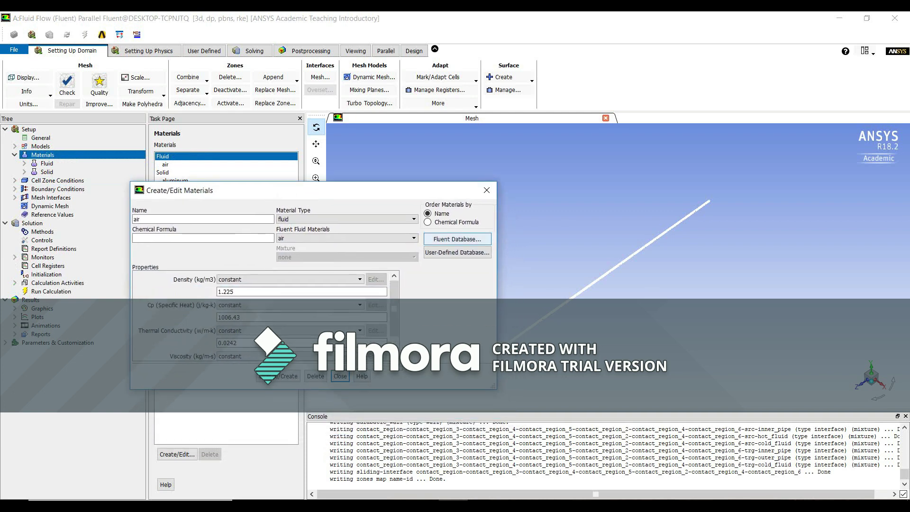
click(457, 239)
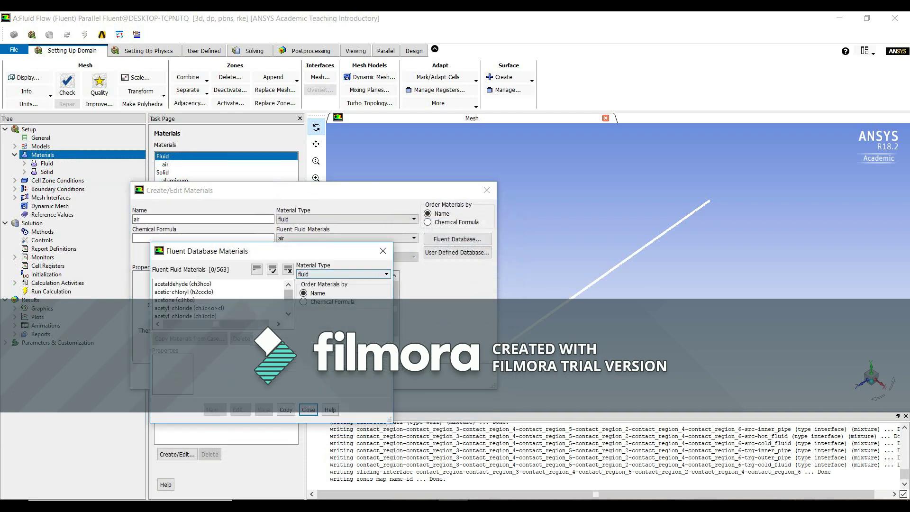
click(288, 314)
click(288, 314)
click(289, 314)
click(288, 314)
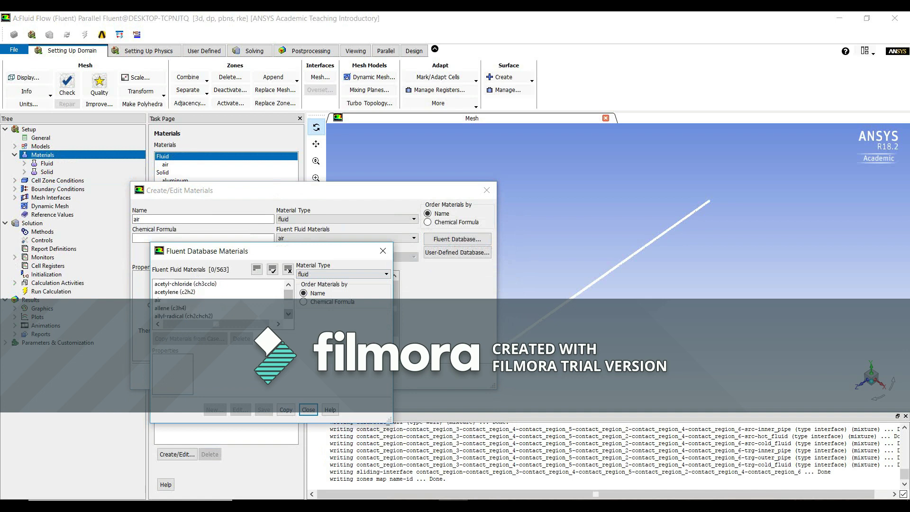
scroll(218, 299, down, 15)
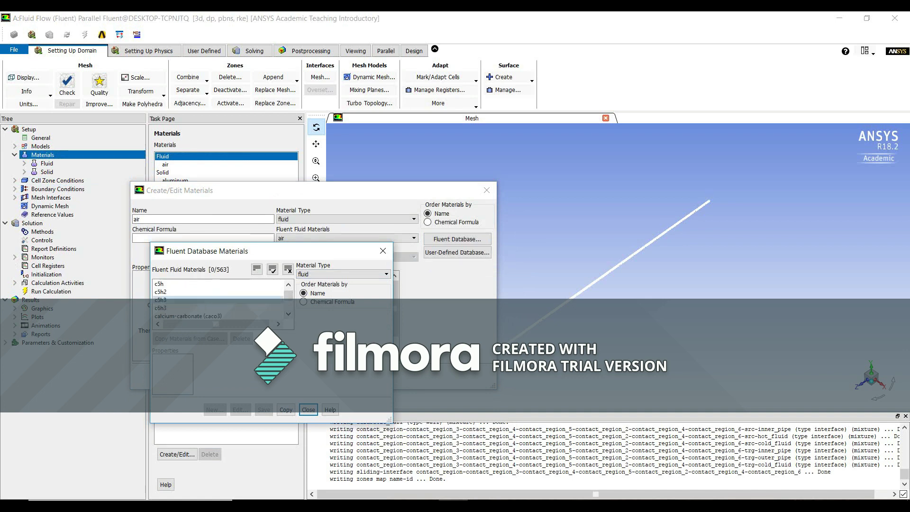
scroll(218, 298, down, 15)
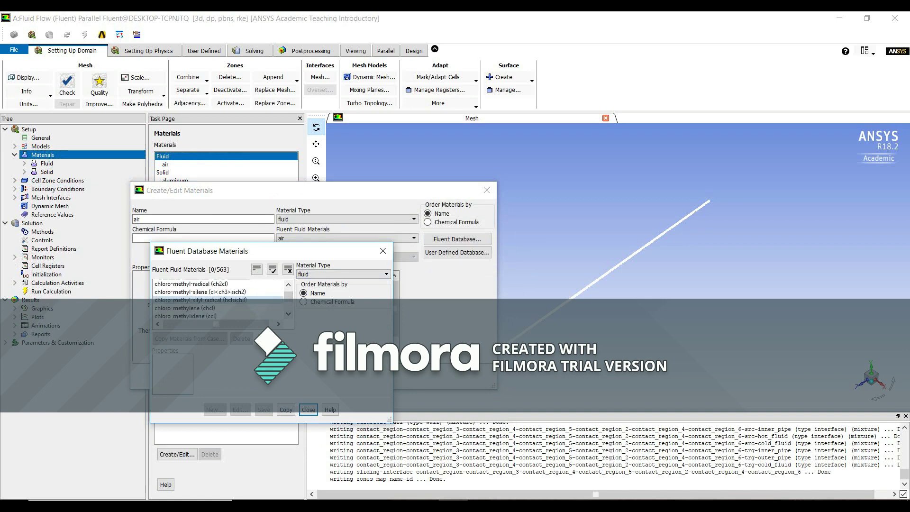
scroll(218, 299, down, 15)
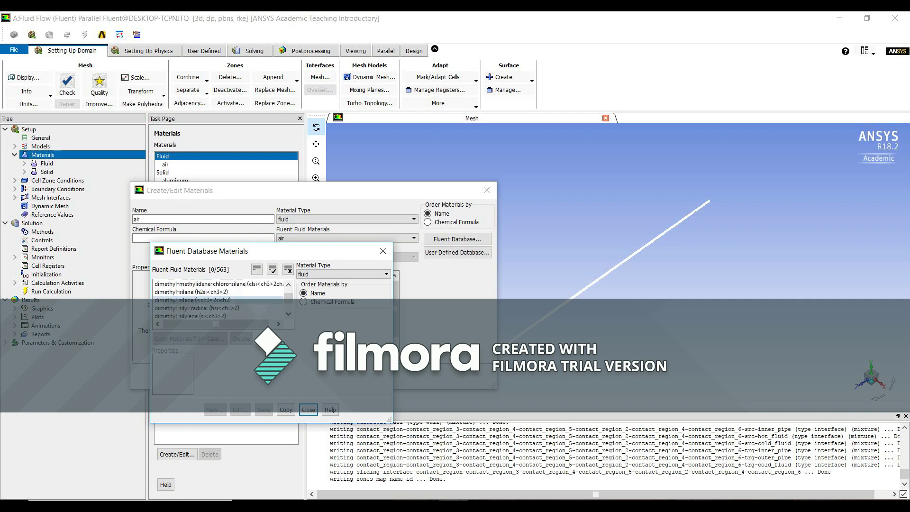
scroll(218, 298, down, 4)
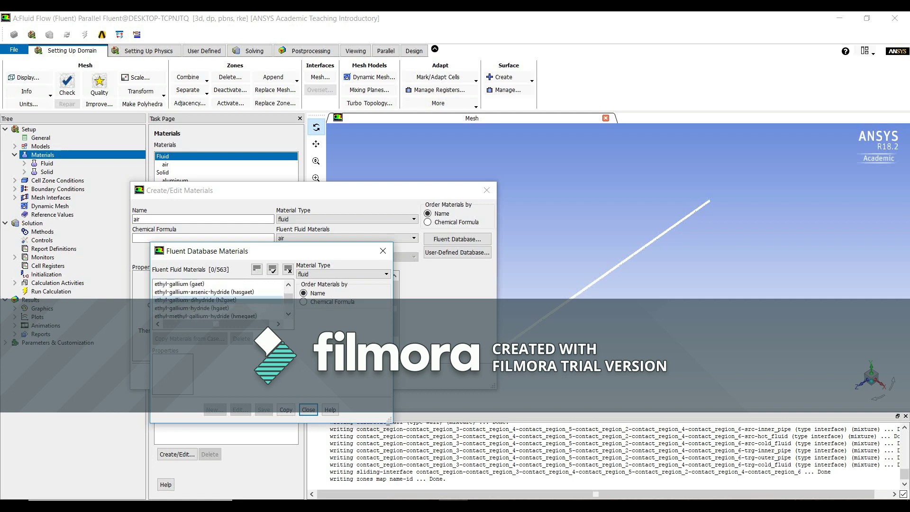
scroll(218, 299, up, 4)
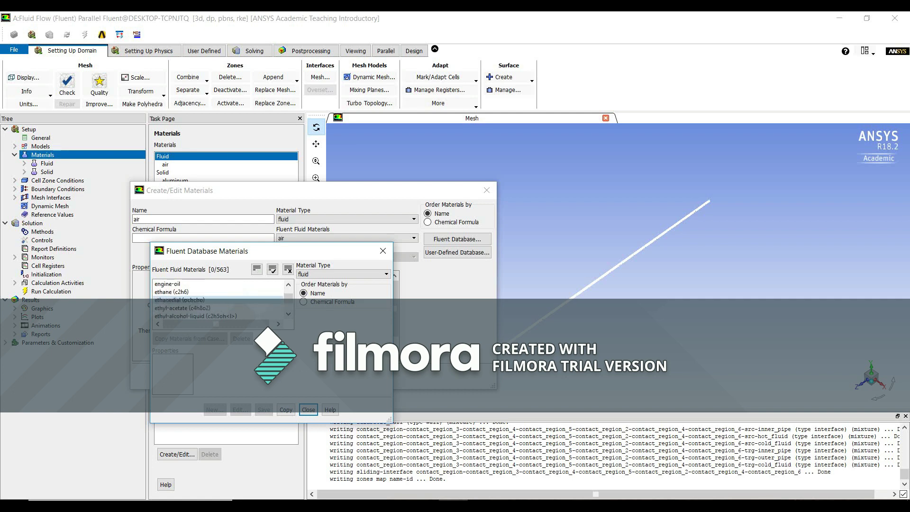
scroll(219, 299, down, 4)
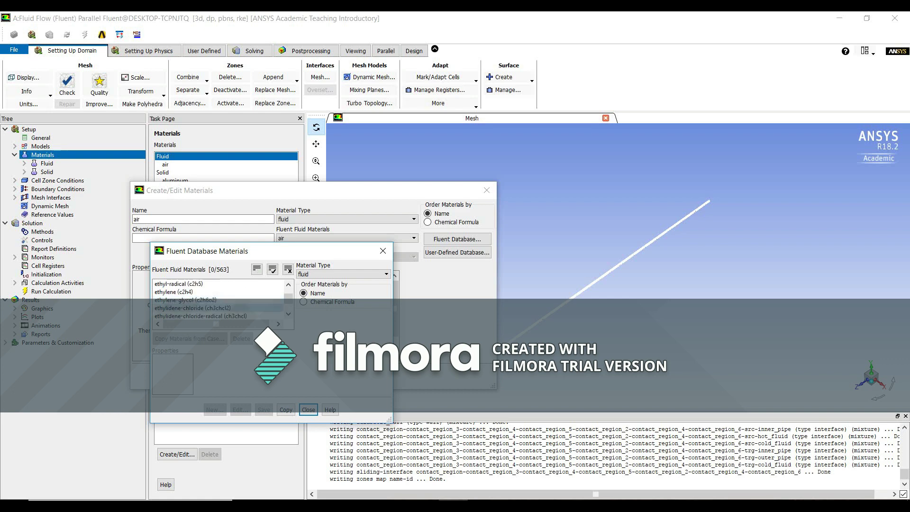
click(218, 300)
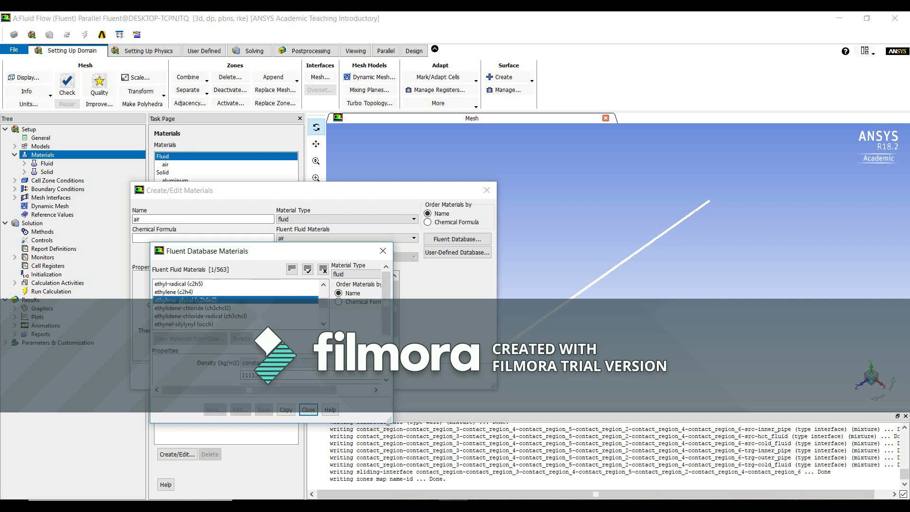
drag(390, 420, 487, 462)
click(335, 451)
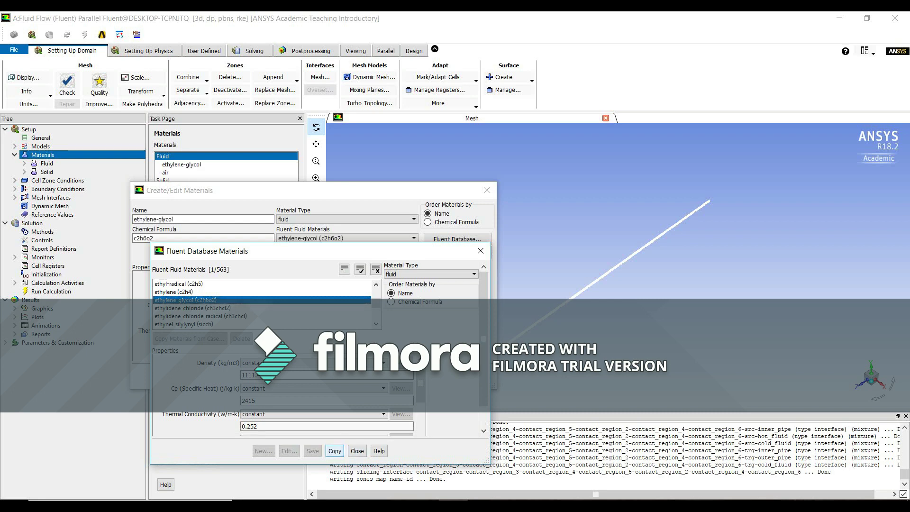
click(357, 451)
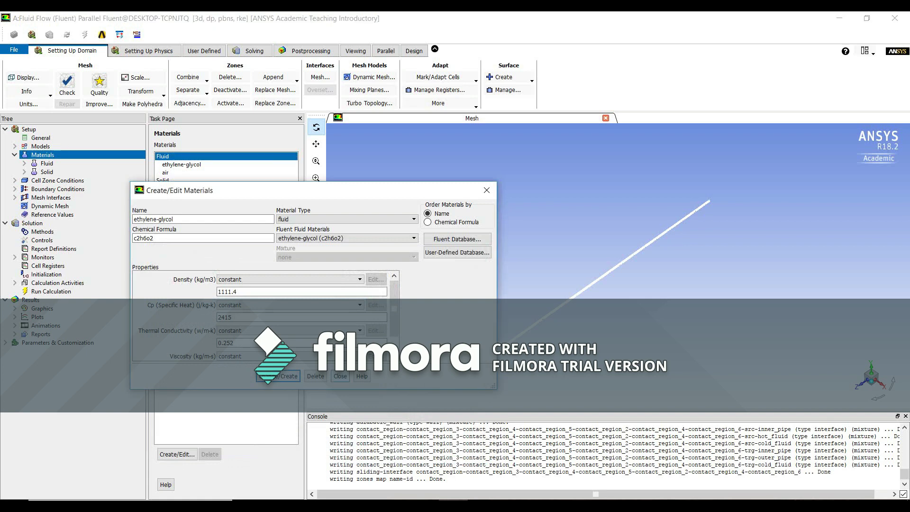
click(340, 376)
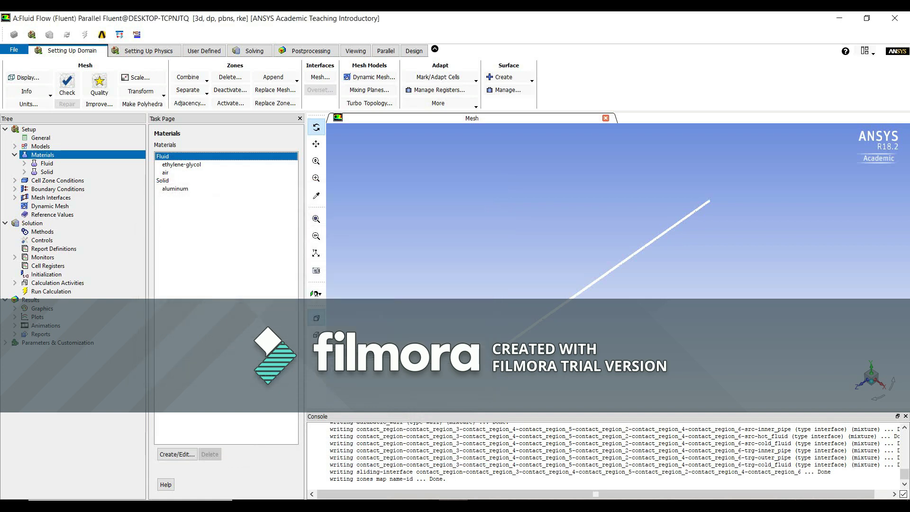
- Copy water-liquid (h2o<l>) from the Fluent database, accepting ethylene-glycol-new with formula c2h6o2-new for the ethylene-glycol entry that is still selected
click(177, 454)
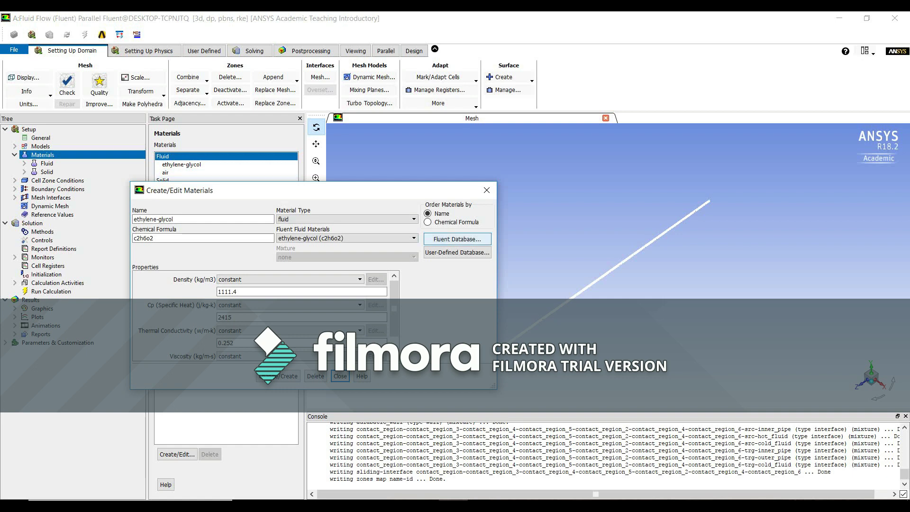
click(457, 239)
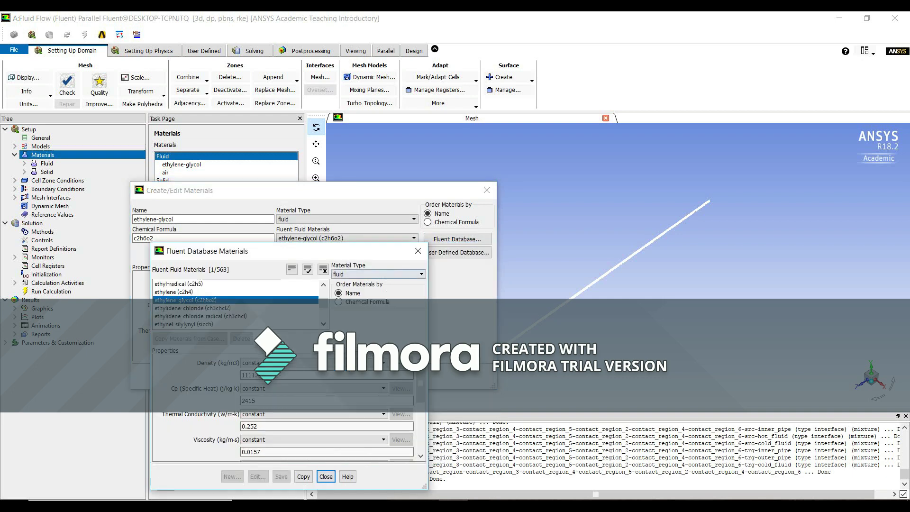
drag(323, 303, 323, 315)
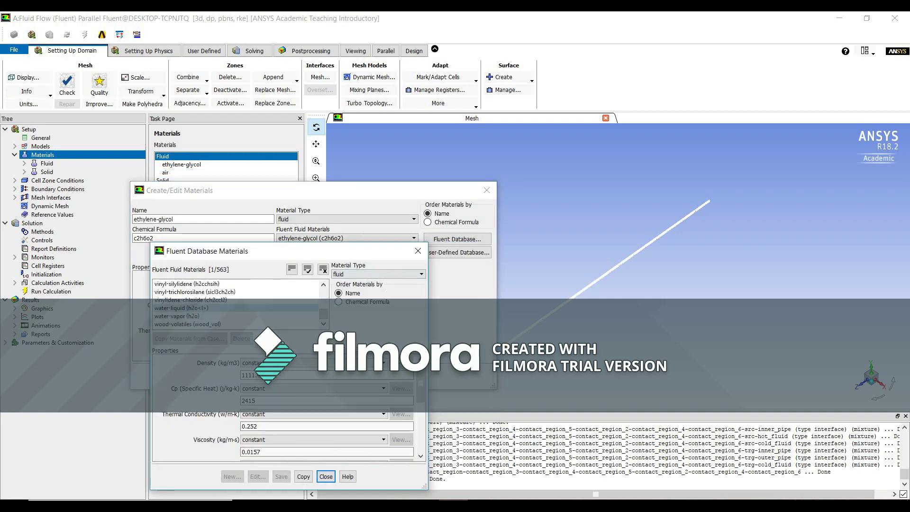
click(190, 308)
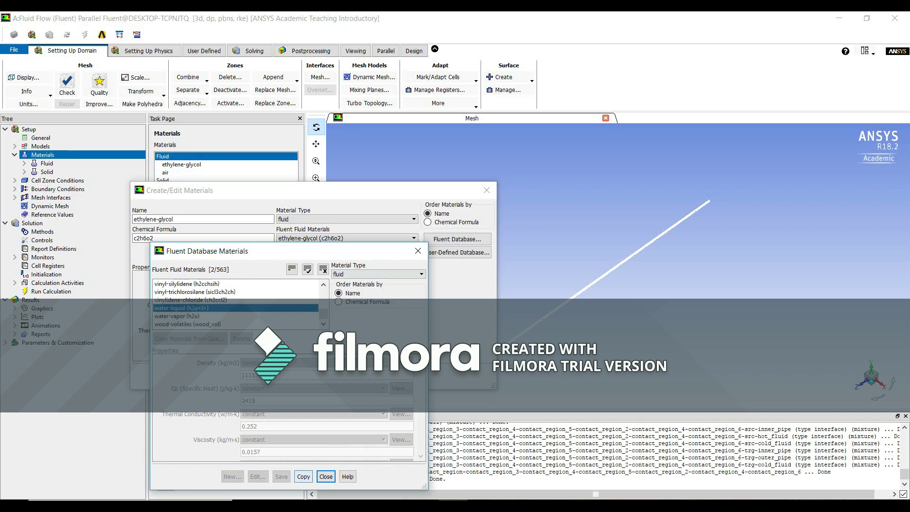
click(303, 477)
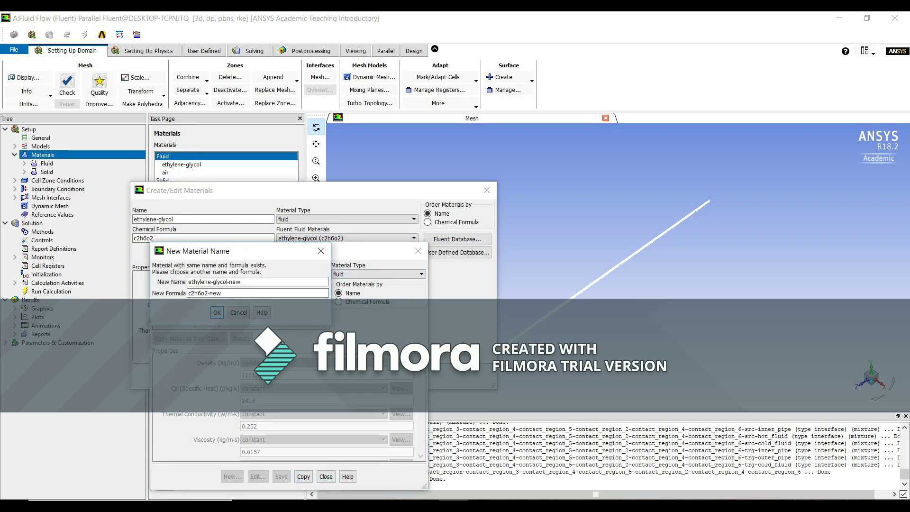
click(218, 312)
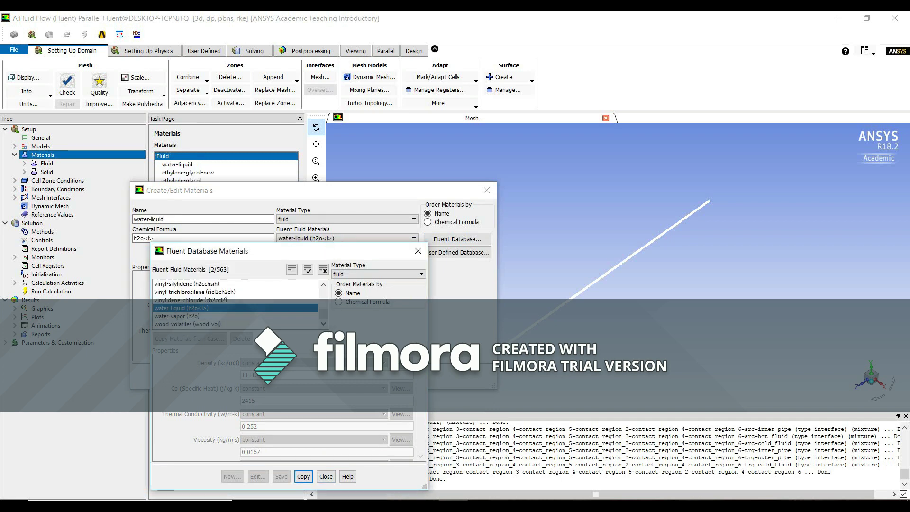
click(325, 477)
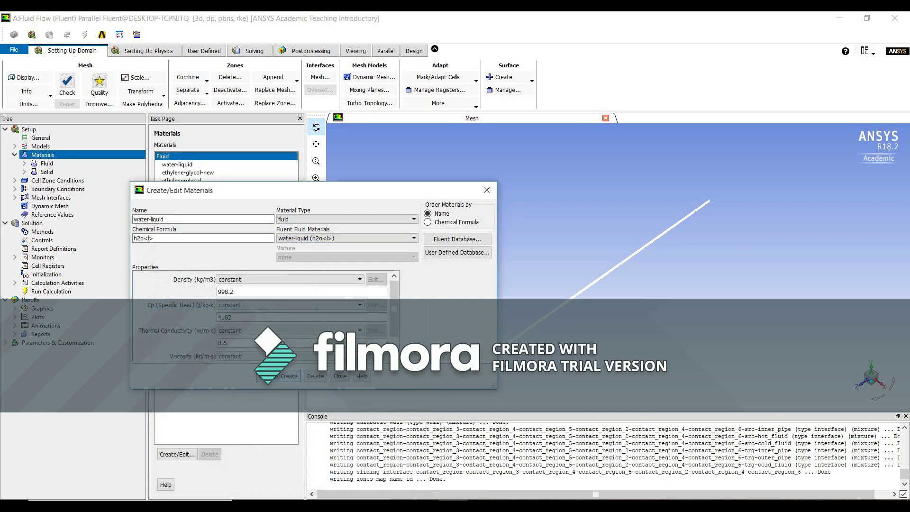
click(340, 376)
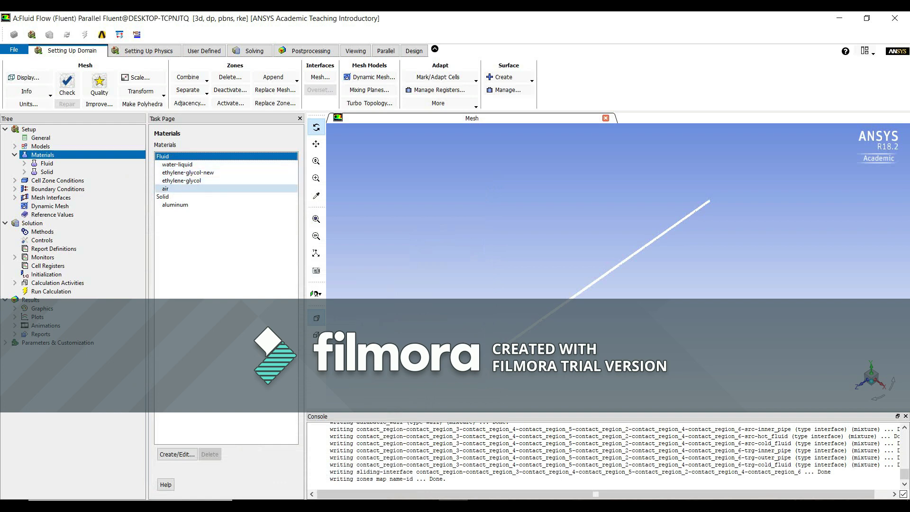
- Delete the duplicate ethylene-glycol-new material and check the properties of water-liquid and ethylene-glycol
click(189, 173)
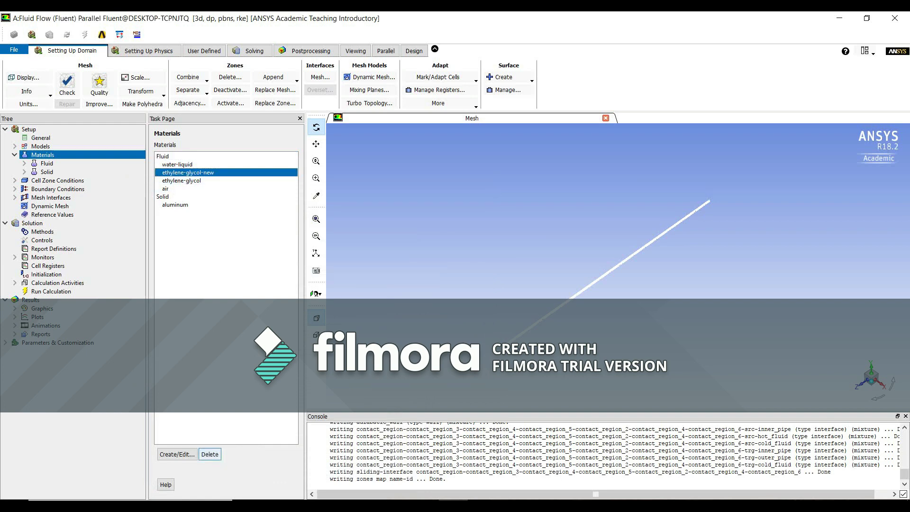
click(209, 454)
double_click(179, 165)
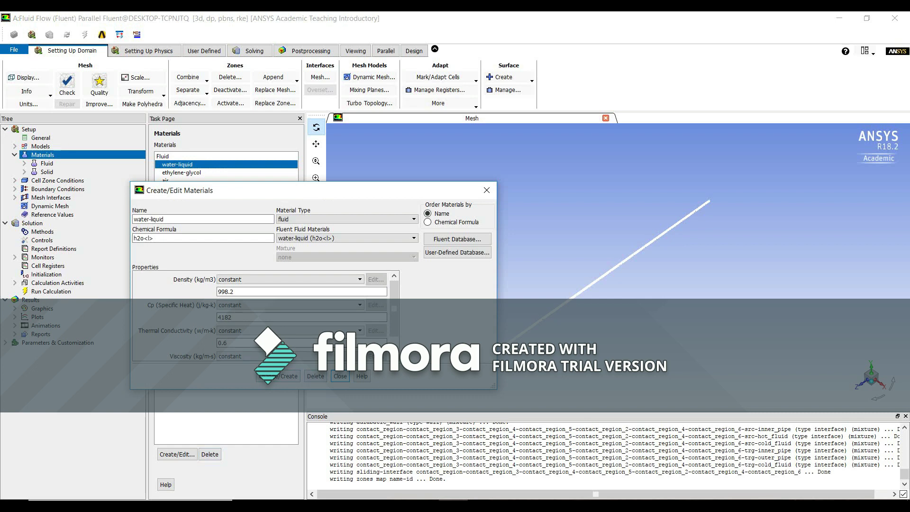
click(340, 376)
double_click(182, 172)
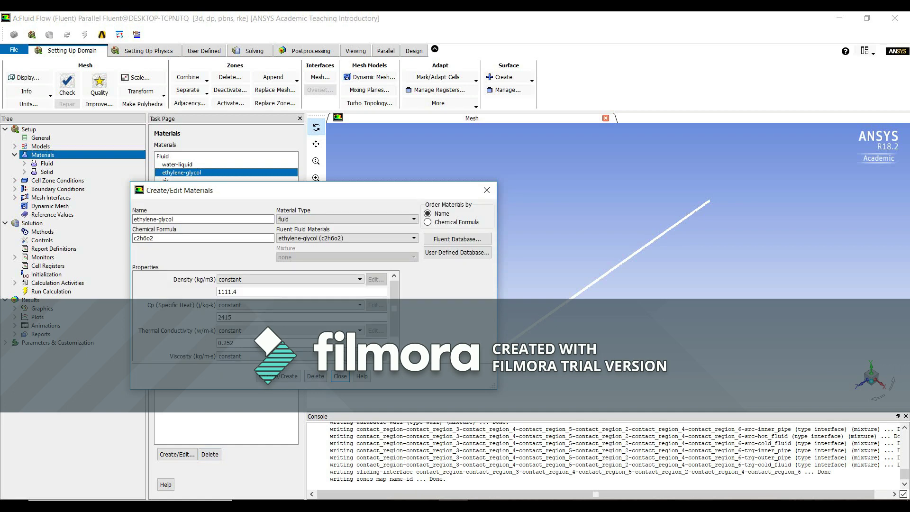
click(340, 376)
- Copy copper (cu) from the Fluent database into the case's solid materials
double_click(164, 189)
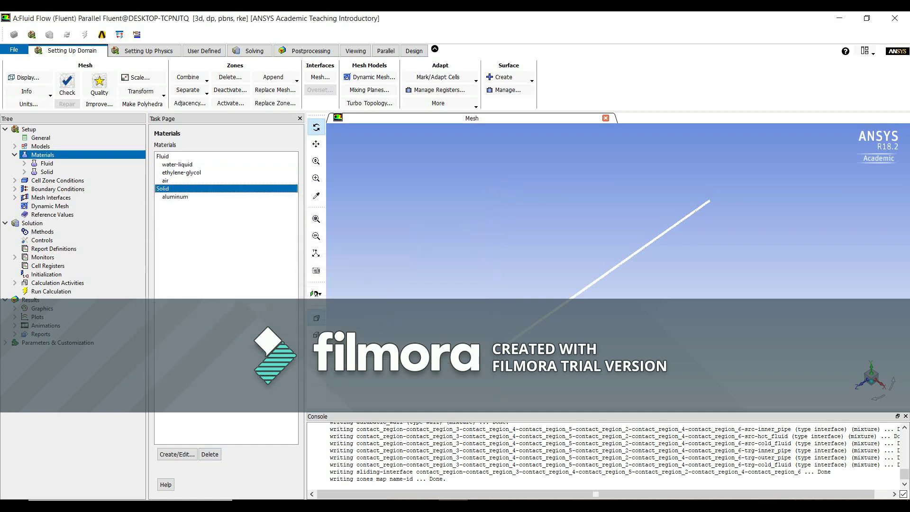
click(457, 239)
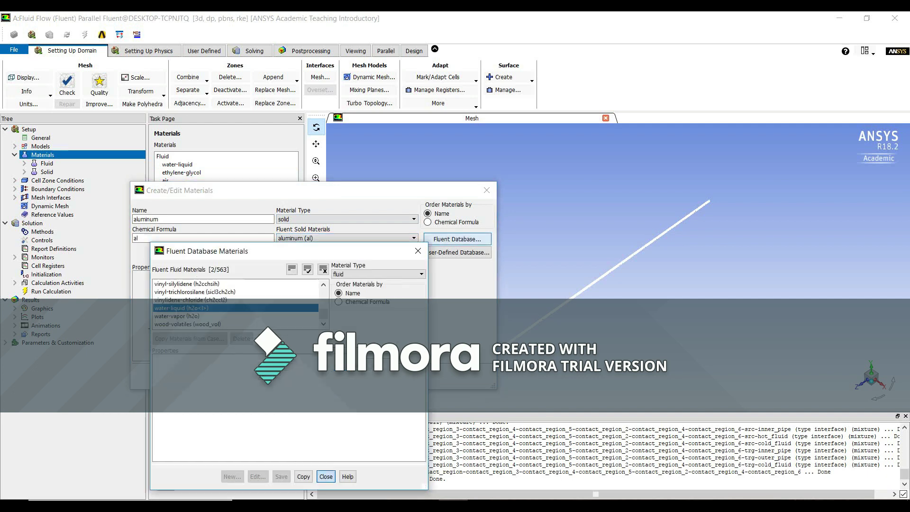
click(398, 274)
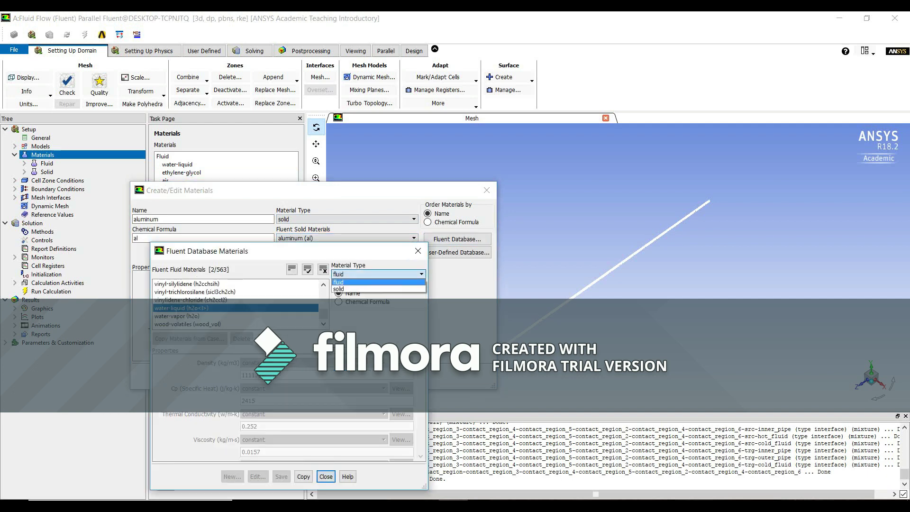
click(378, 289)
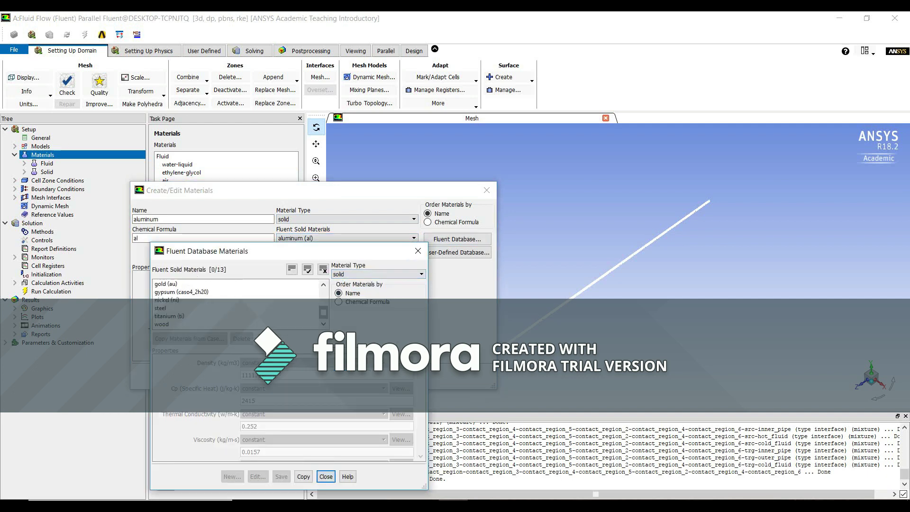
drag(323, 313, 324, 295)
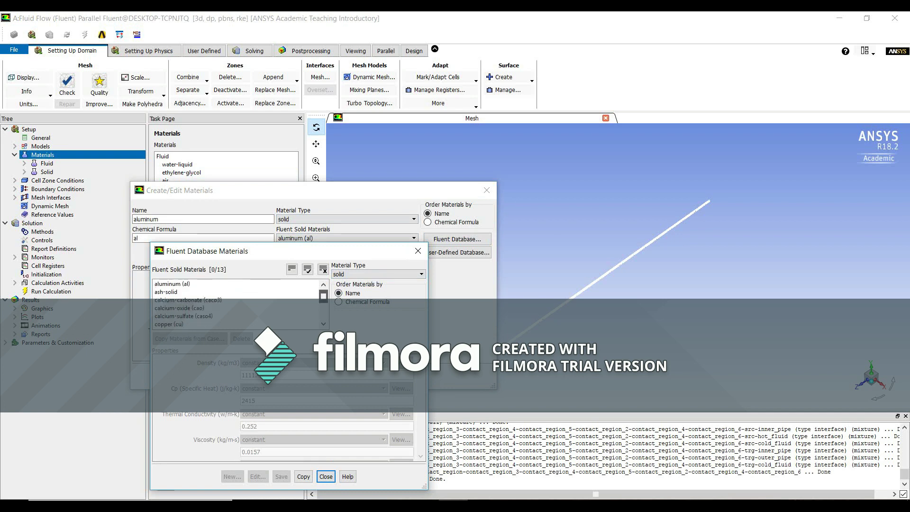
click(324, 325)
click(323, 325)
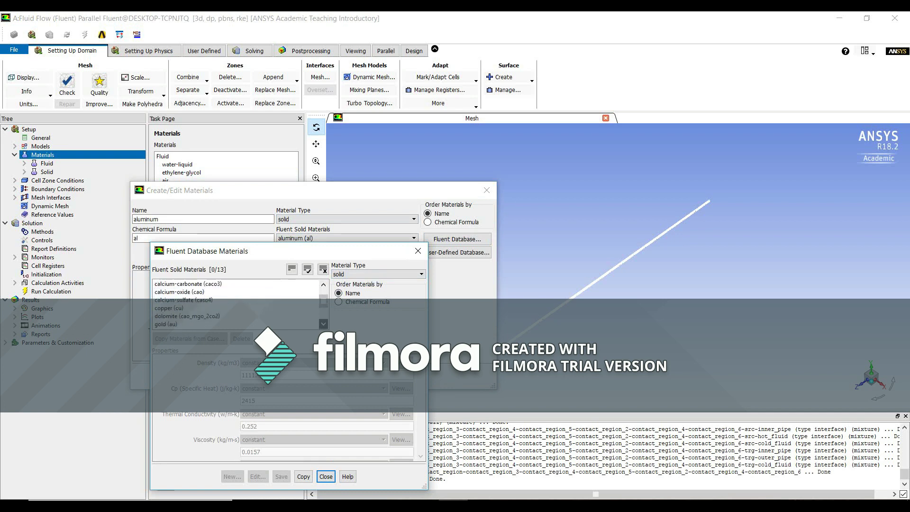
click(324, 325)
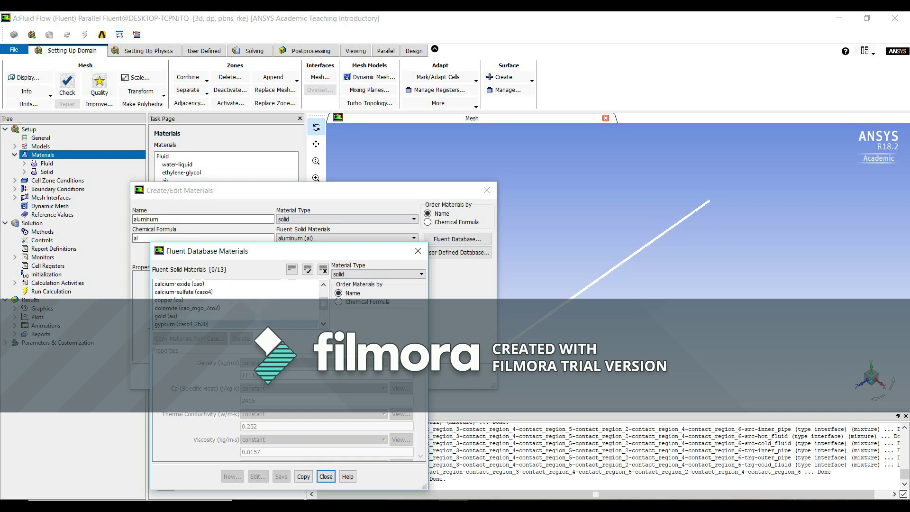
click(180, 300)
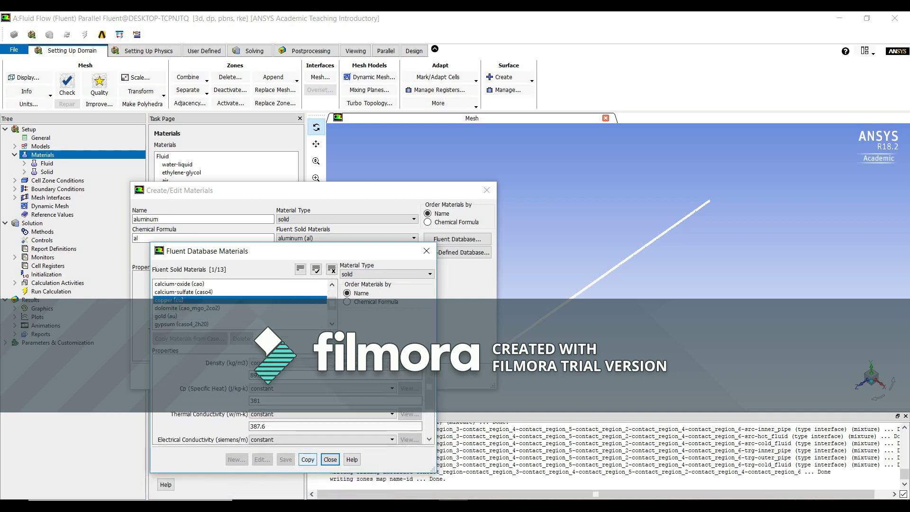
click(307, 460)
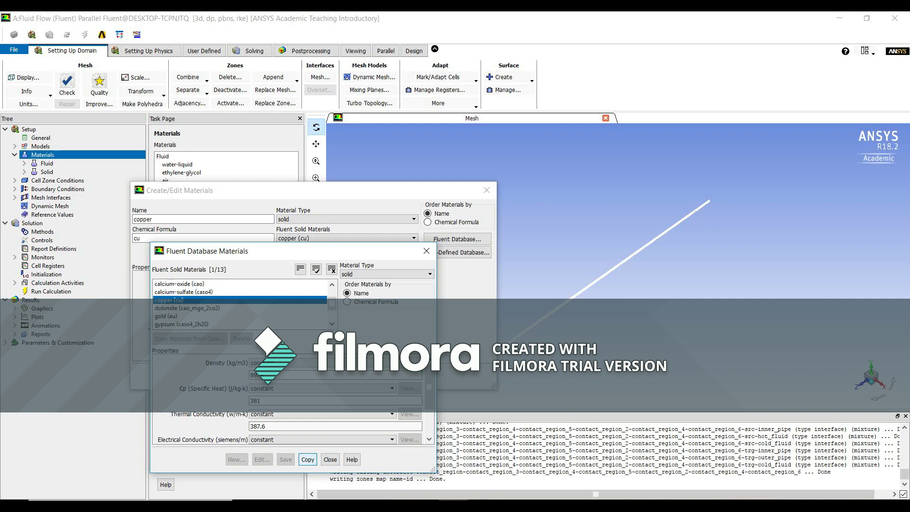
click(330, 459)
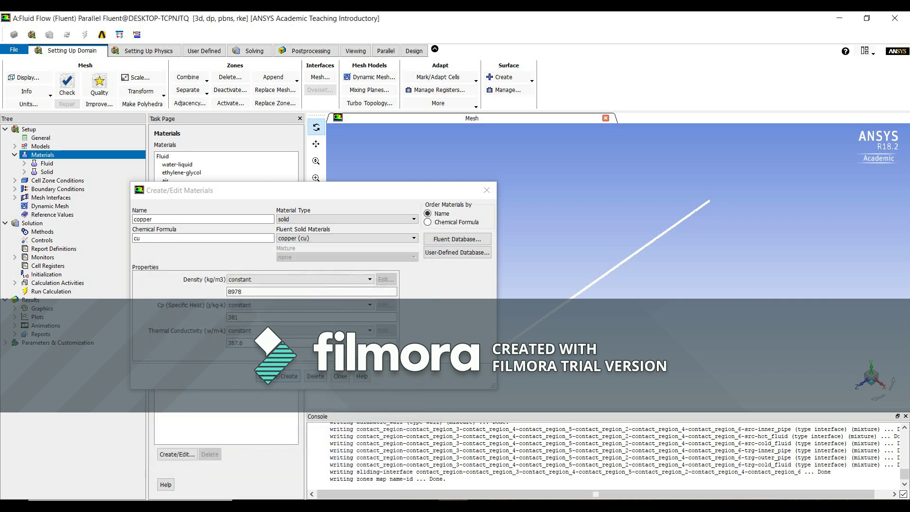
click(280, 377)
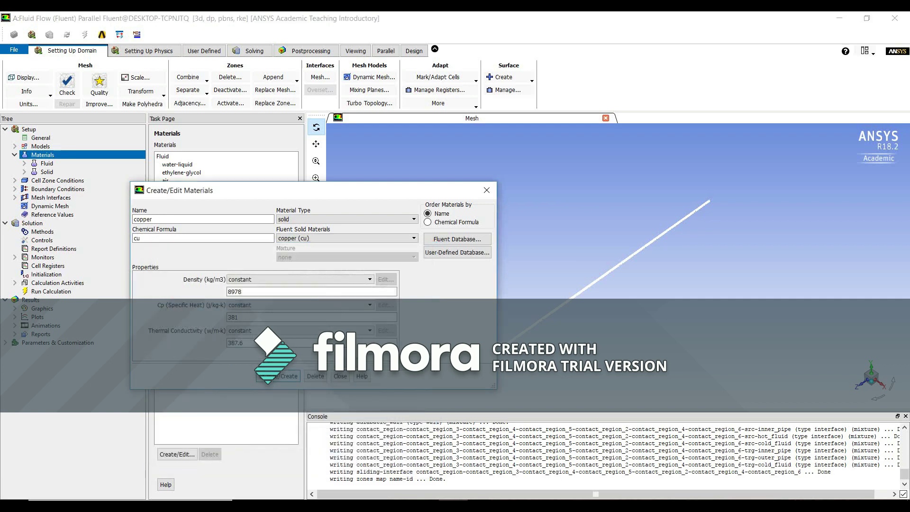
click(340, 376)
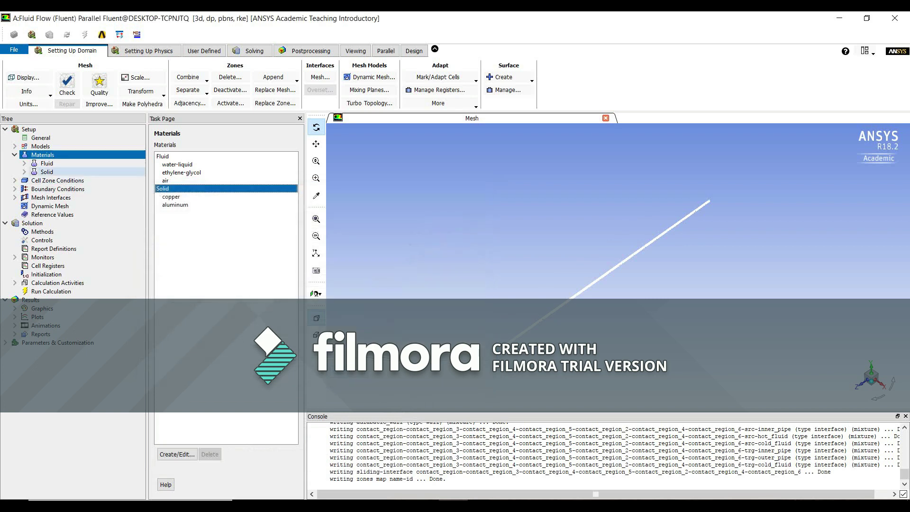
- Assign ethylene-glycol as the material of the cold_fluid cell zone
click(15, 155)
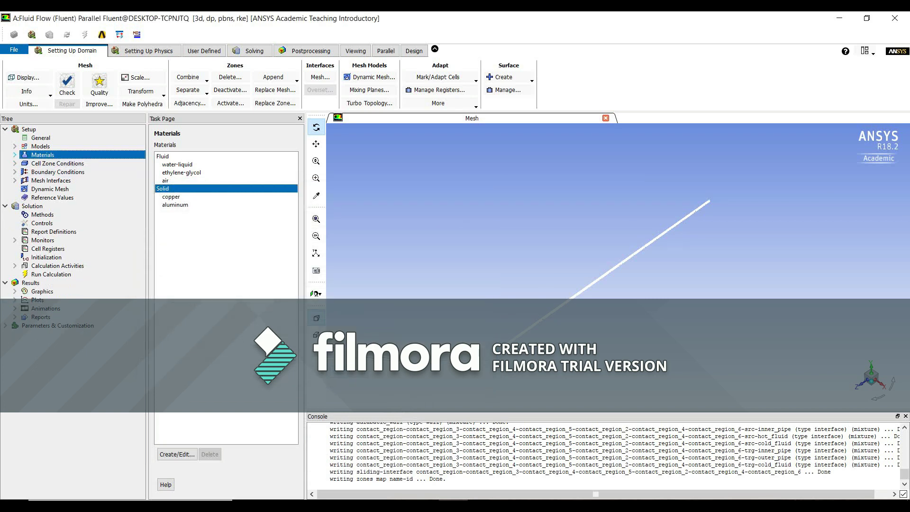
double_click(57, 163)
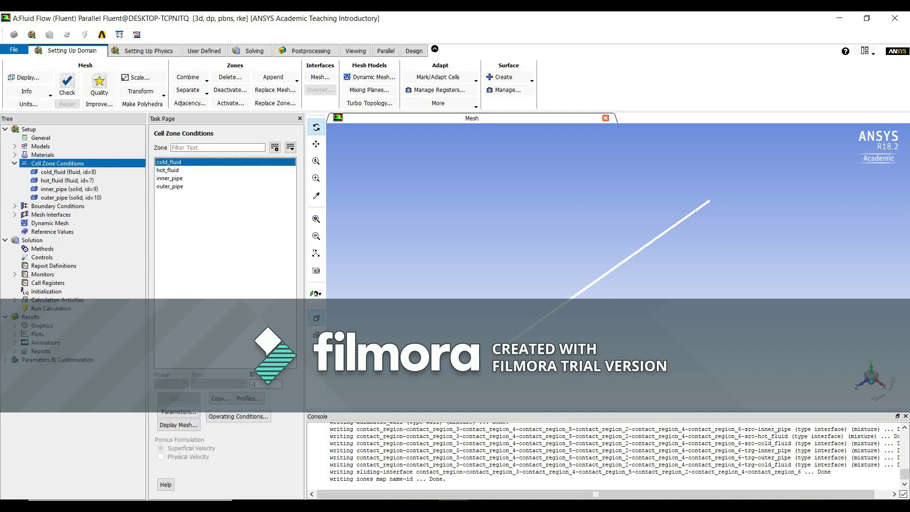
double_click(168, 162)
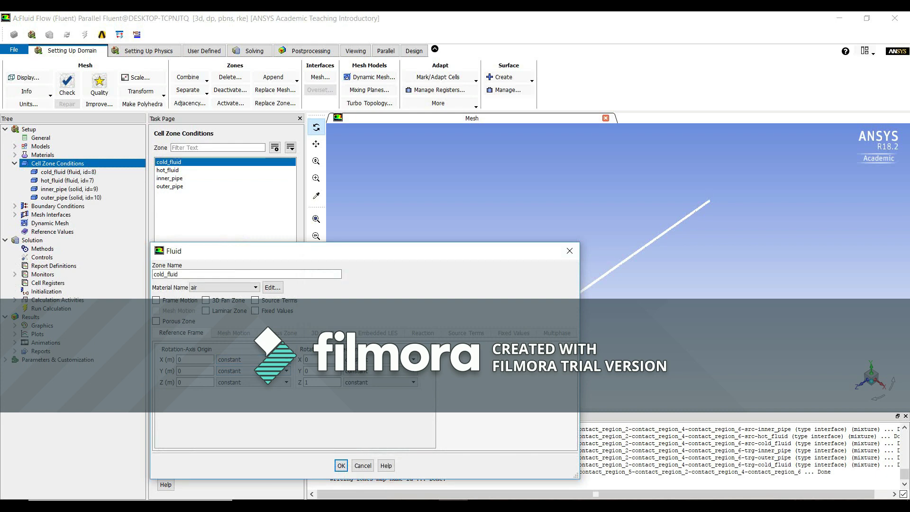
click(223, 287)
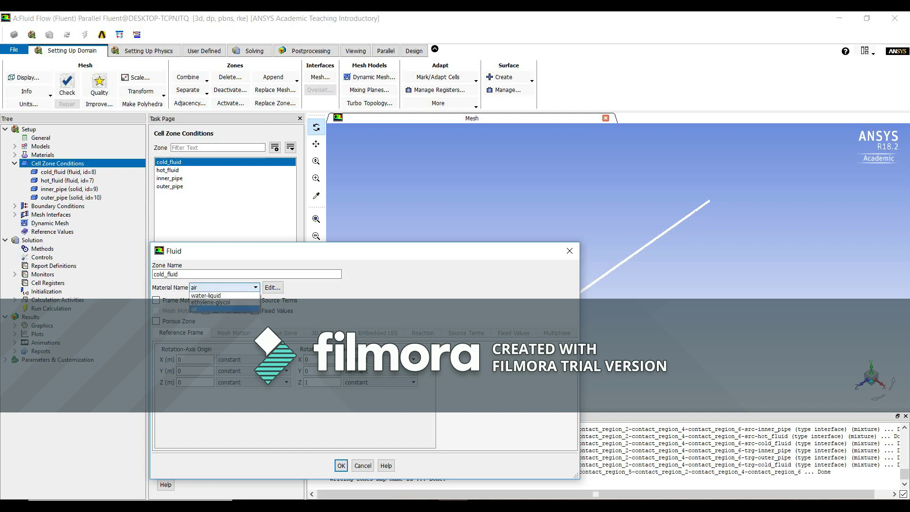
click(211, 302)
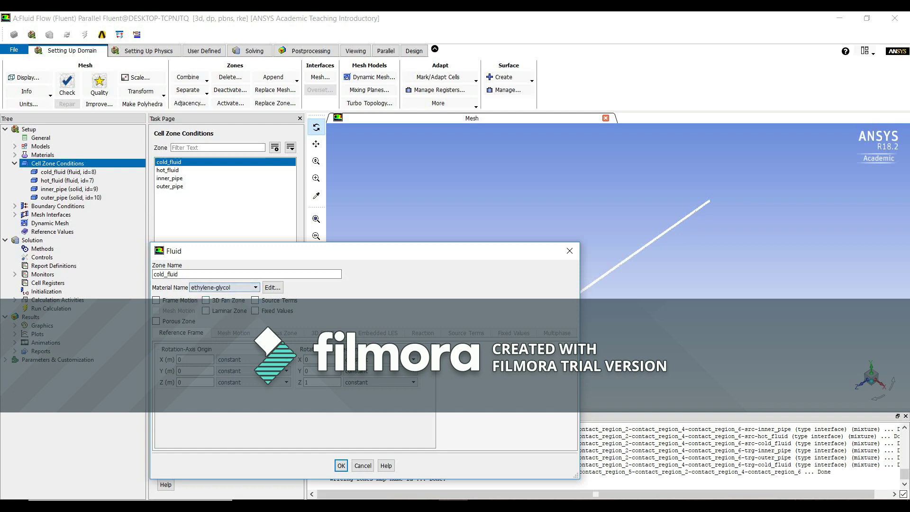
click(342, 466)
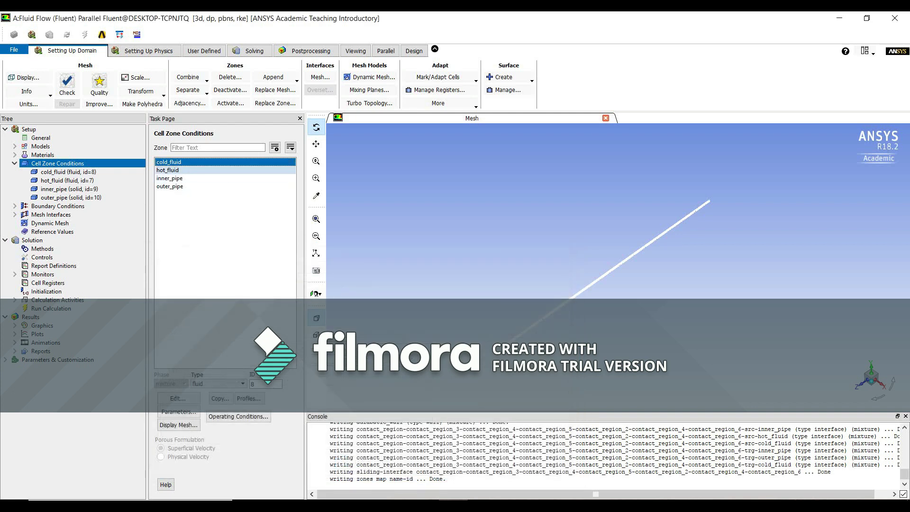
- Assign water-liquid as the material of the hot_fluid cell zone
click(180, 170)
click(178, 399)
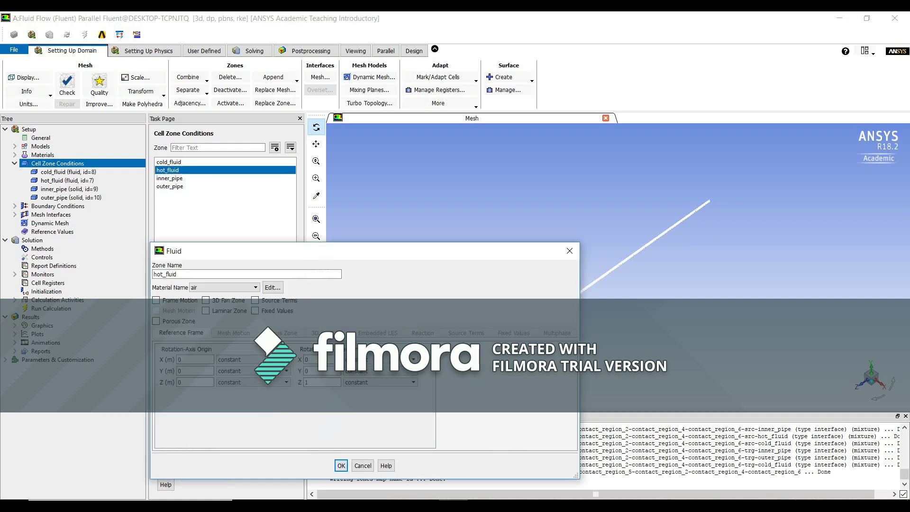
click(224, 287)
click(212, 295)
click(341, 465)
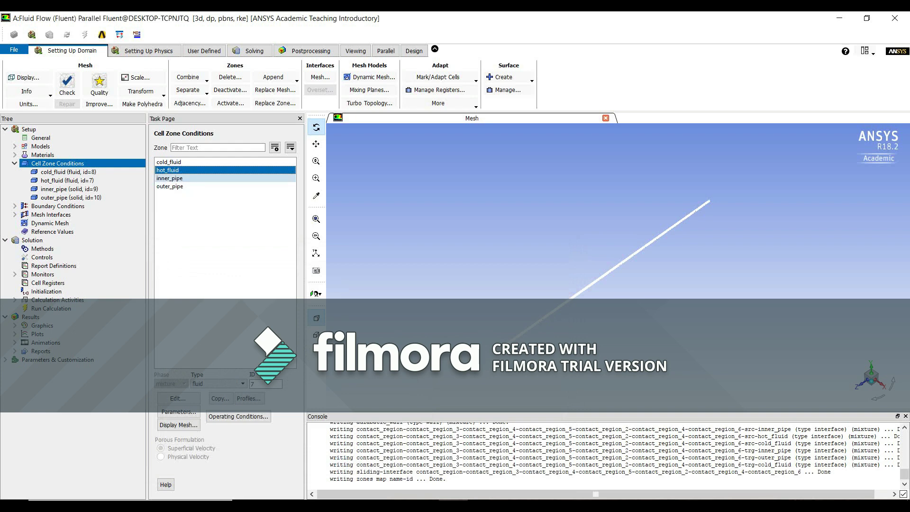
- Assign copper as the material of the inner_pipe solid cell zone
click(169, 178)
click(178, 399)
click(225, 288)
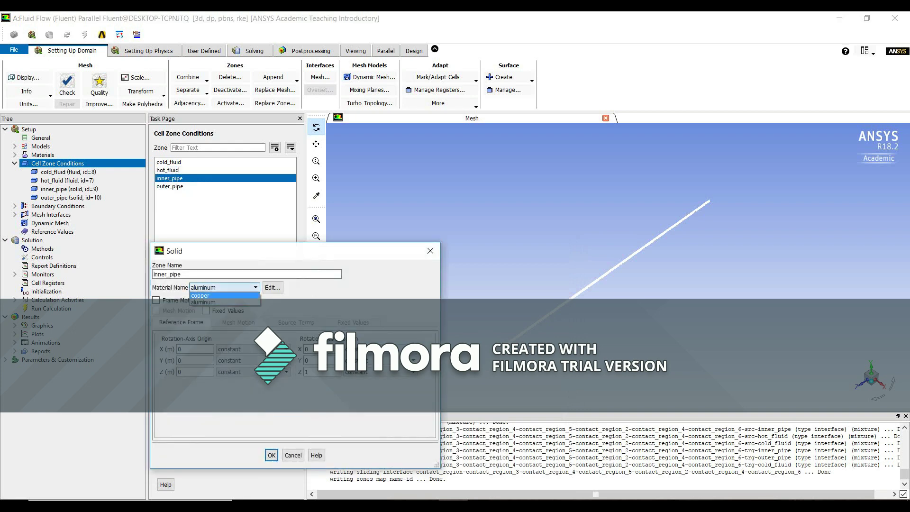
click(211, 294)
click(272, 456)
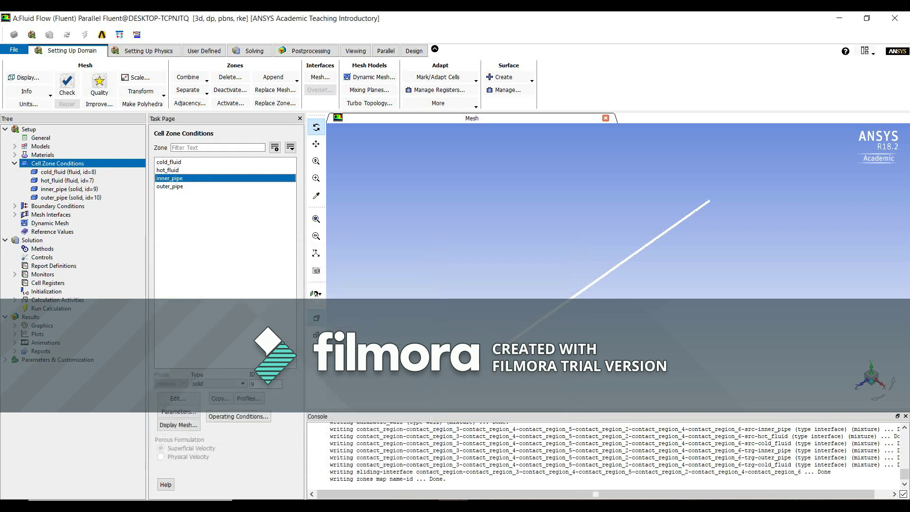
- Assign copper as the material of the outer_pipe solid cell zone
click(170, 186)
click(179, 398)
click(225, 287)
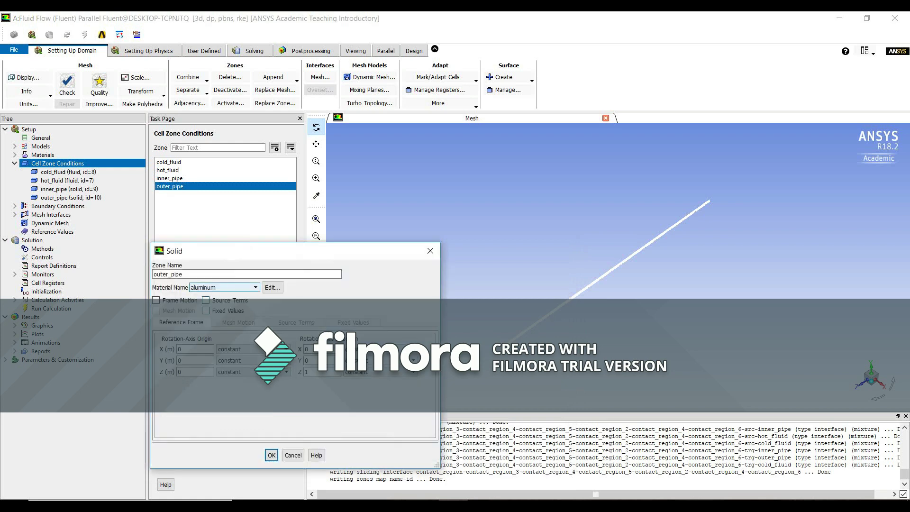
click(200, 296)
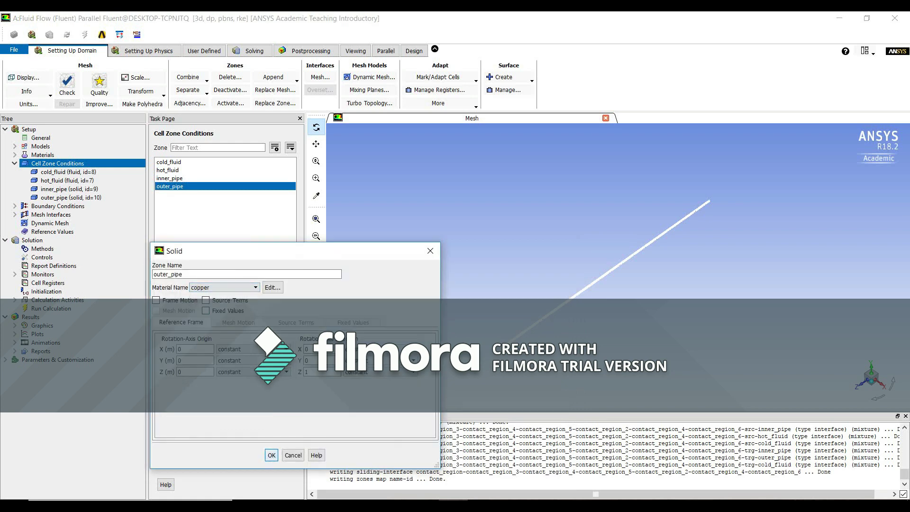
click(272, 455)
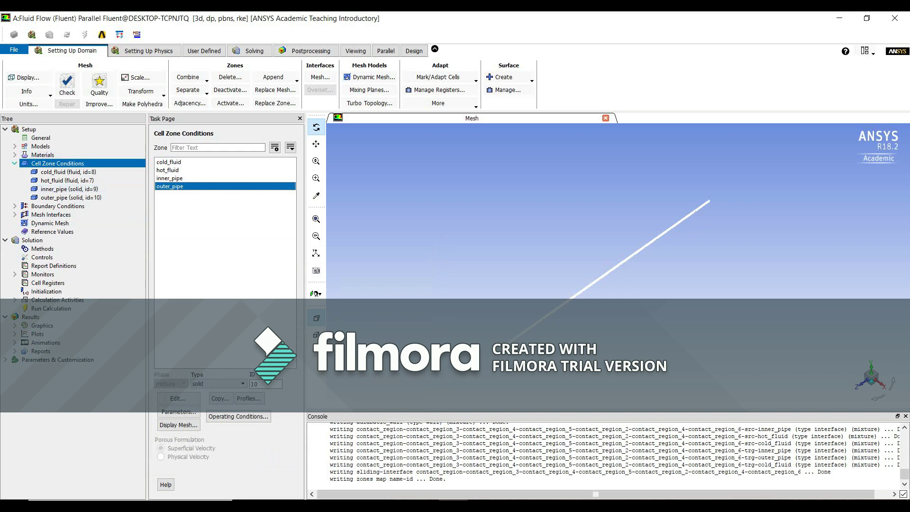
- Set the wall material of the adiabatic_wall boundary condition to copper
click(14, 164)
click(57, 172)
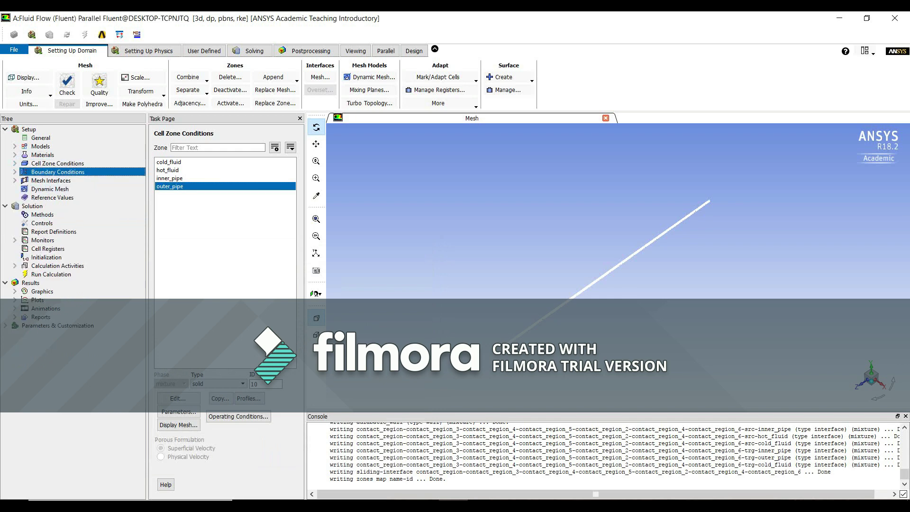
double_click(58, 172)
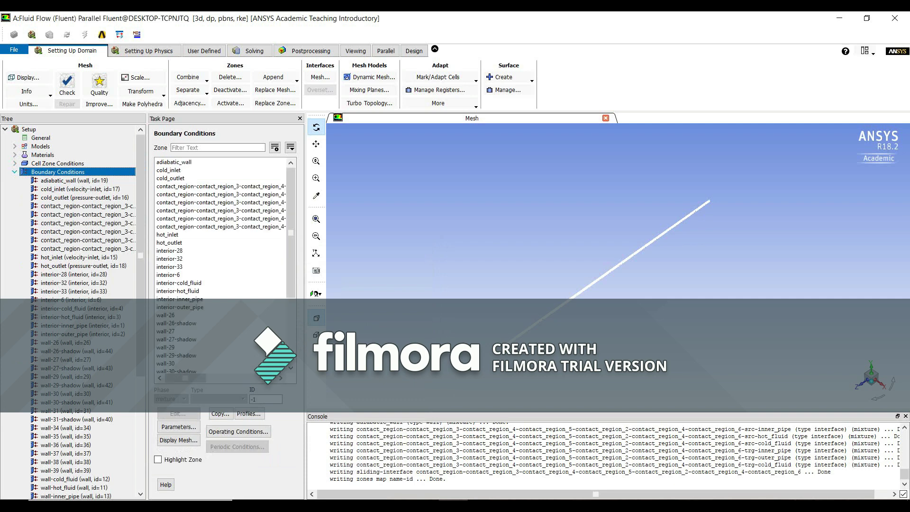
click(15, 173)
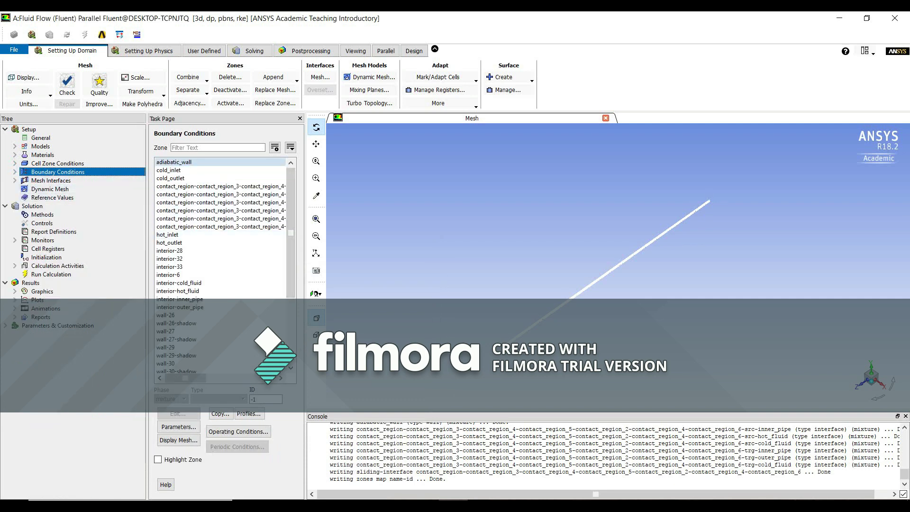
double_click(173, 163)
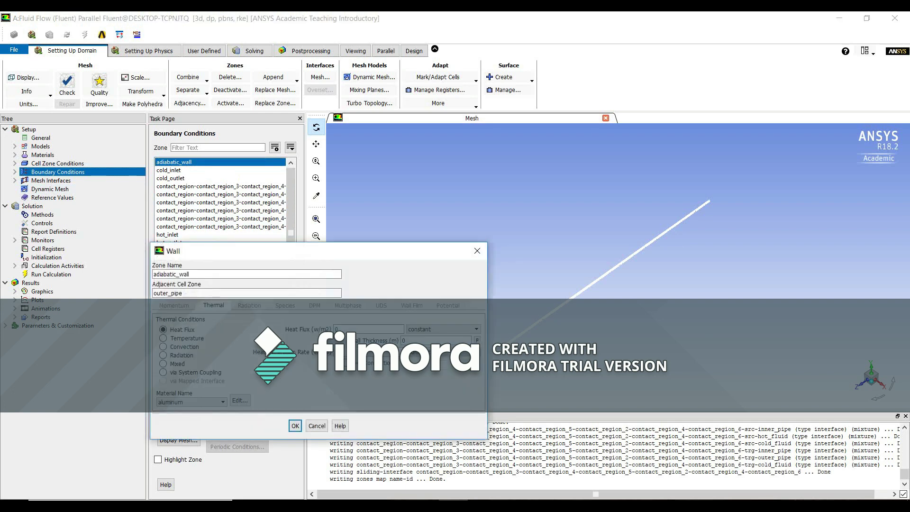
click(191, 402)
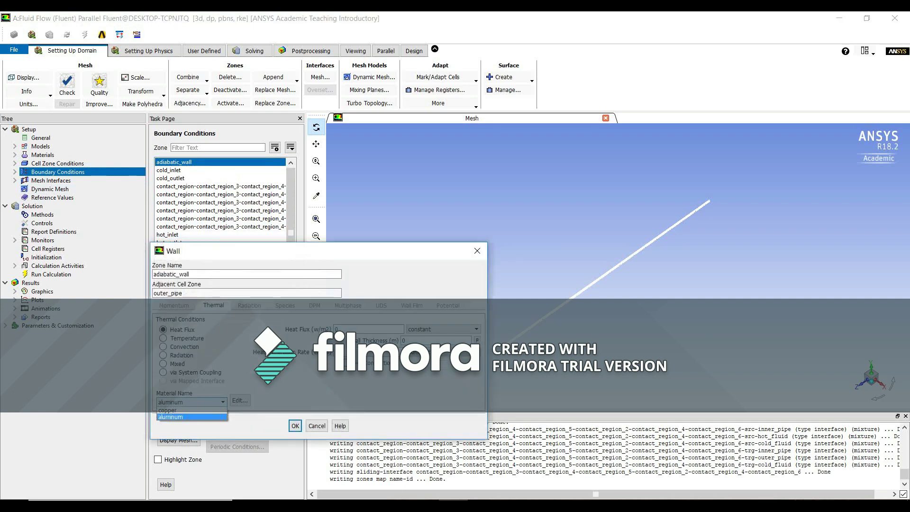
click(190, 418)
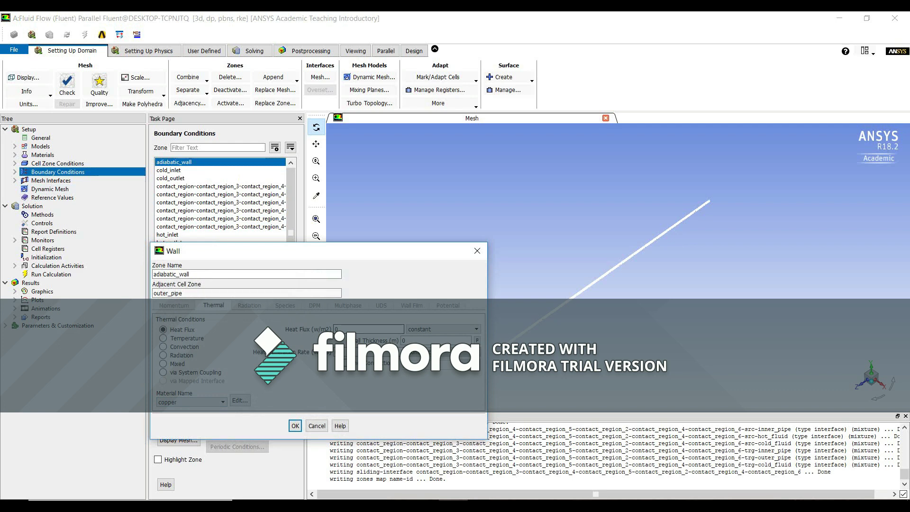
click(295, 425)
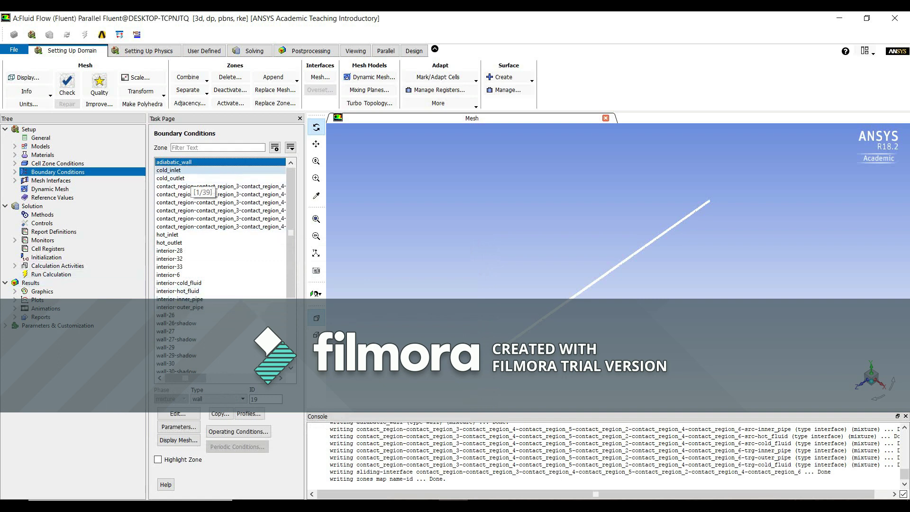
- Change the boundary type of cold_inlet to mass-flow-inlet
click(188, 171)
double_click(189, 171)
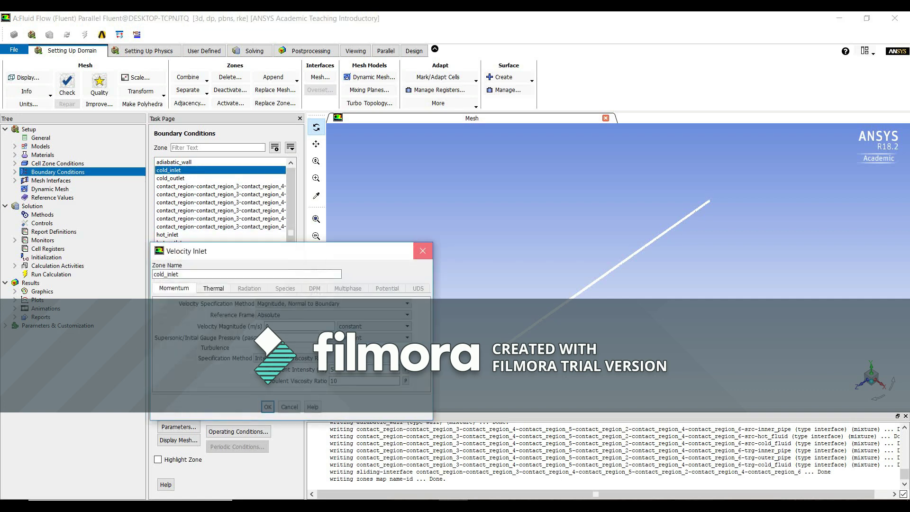
click(423, 251)
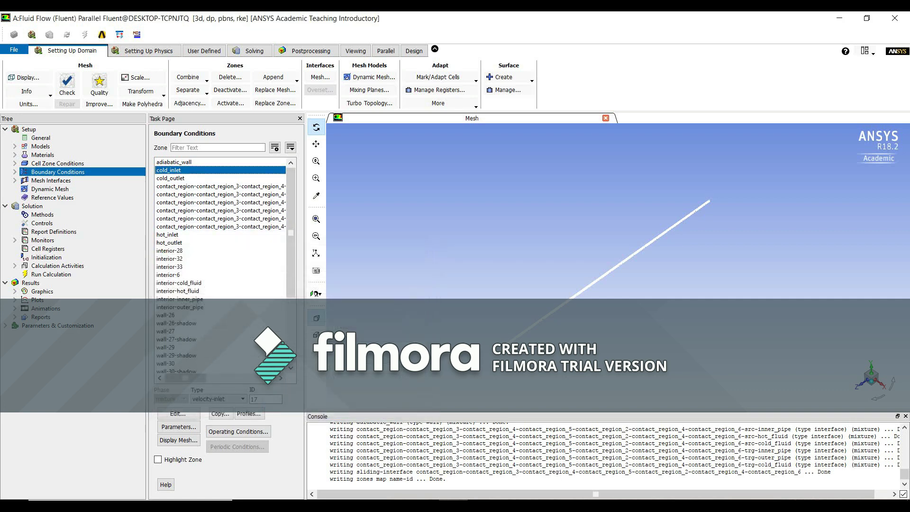
click(218, 399)
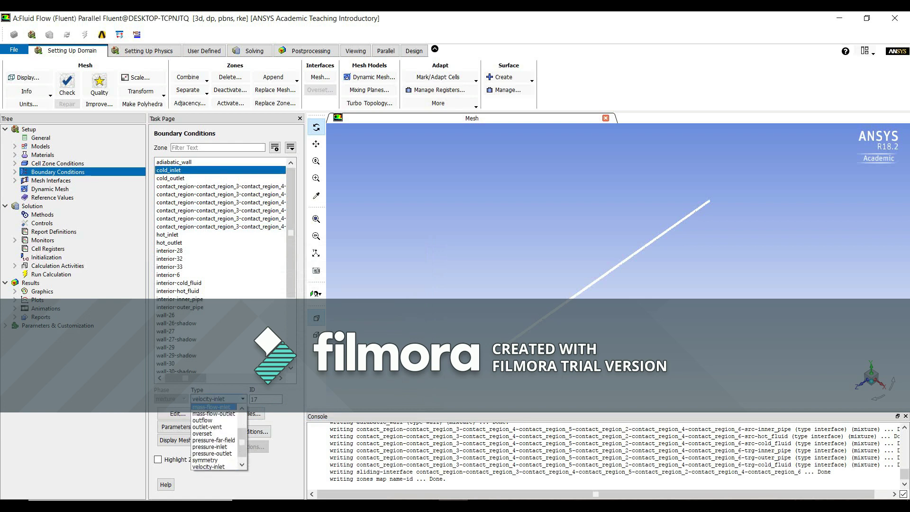
click(212, 407)
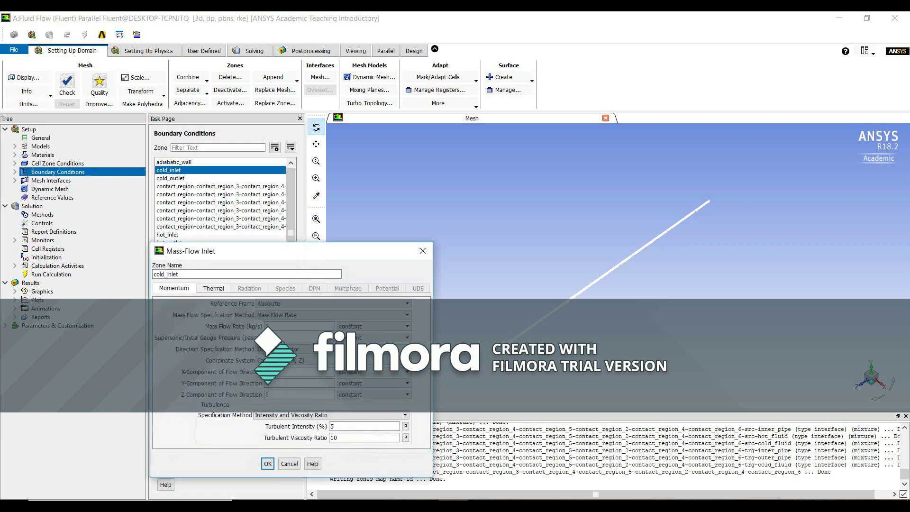
- Set the cold_inlet flow direction normal to the boundary with a mass flow rate of 1.512 kg/s
drag(252, 253, 221, 195)
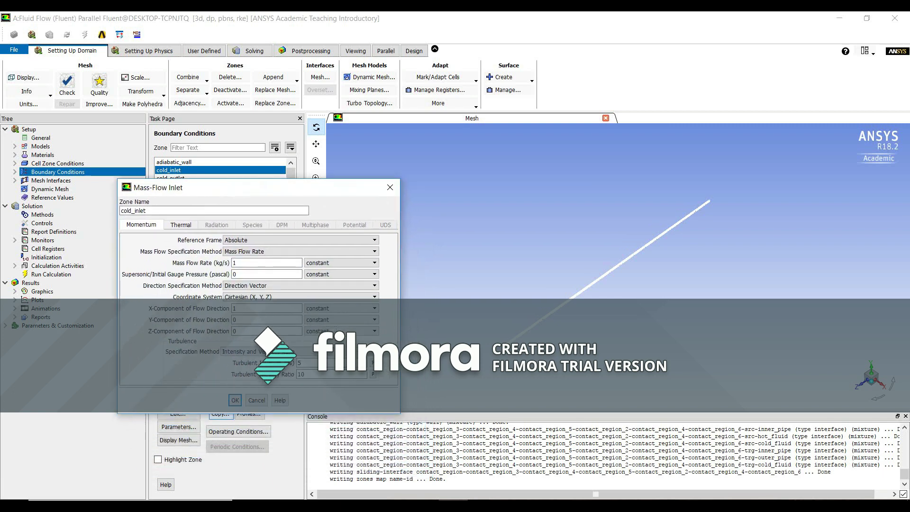
click(301, 286)
click(294, 300)
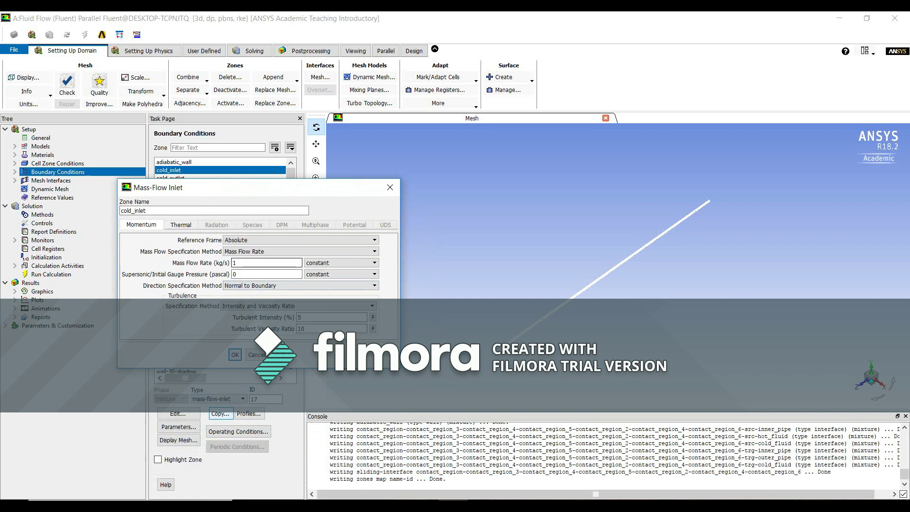
double_click(251, 263)
text(1.512)
- Set the total temperature of cold_inlet to 302.6 K and apply the inlet settings
key(ctrl+Tab)
key(Tab)
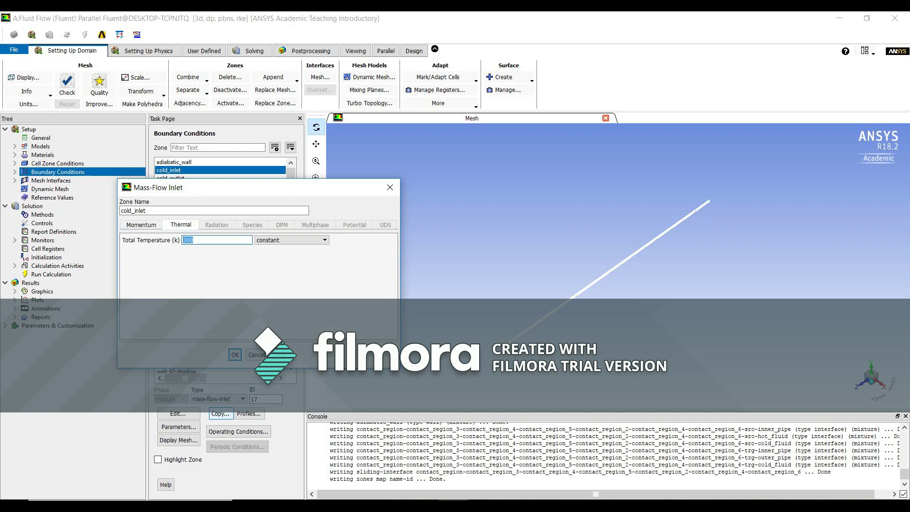
text(302.6)
key(Return)
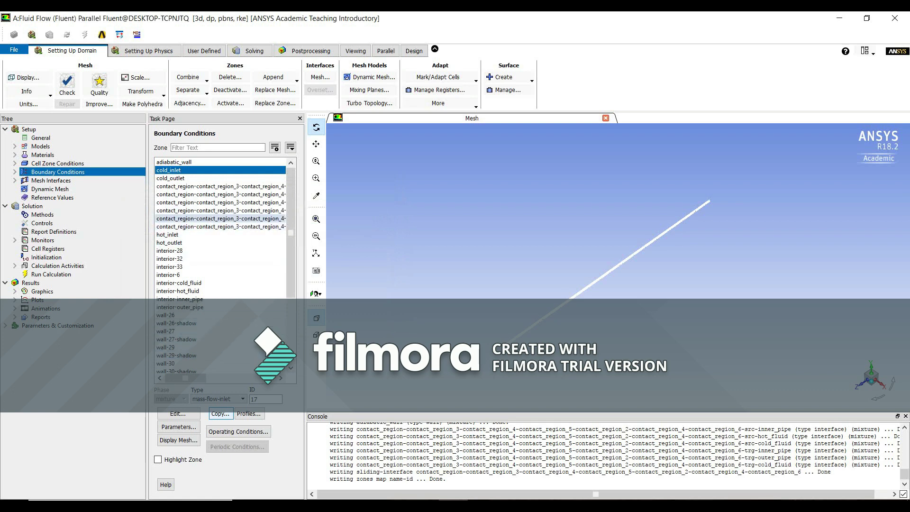
- Change the boundary type of hot_inlet to mass-flow-inlet
click(185, 235)
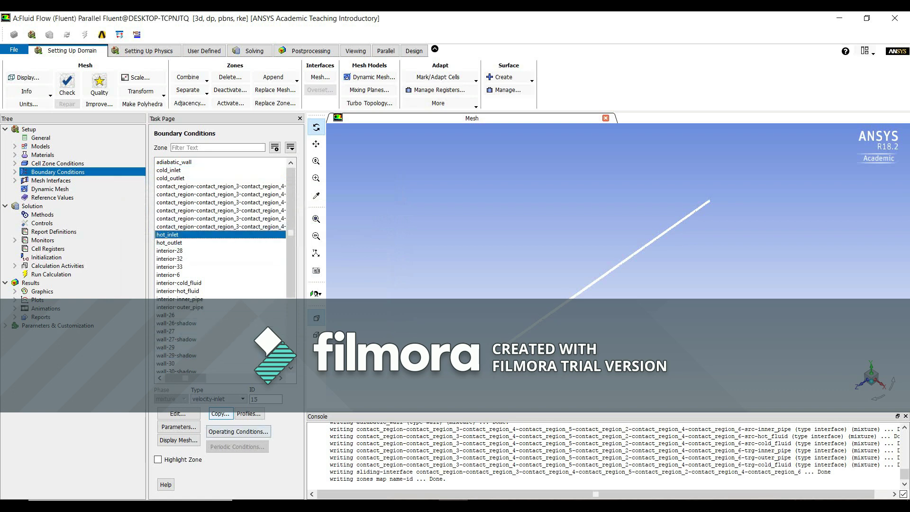
click(218, 399)
click(211, 406)
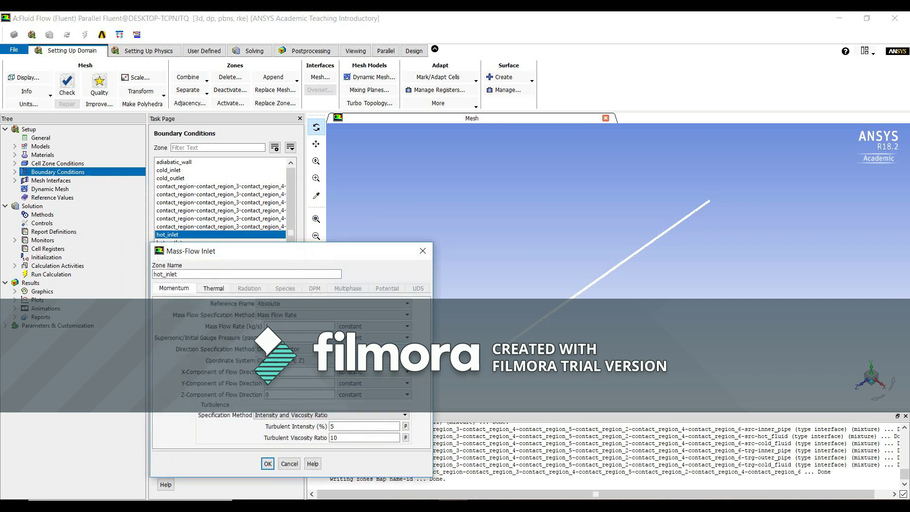
- Set the hot_inlet flow direction normal to the boundary with a mass flow rate of 0.63 kg/s
click(285, 350)
click(283, 365)
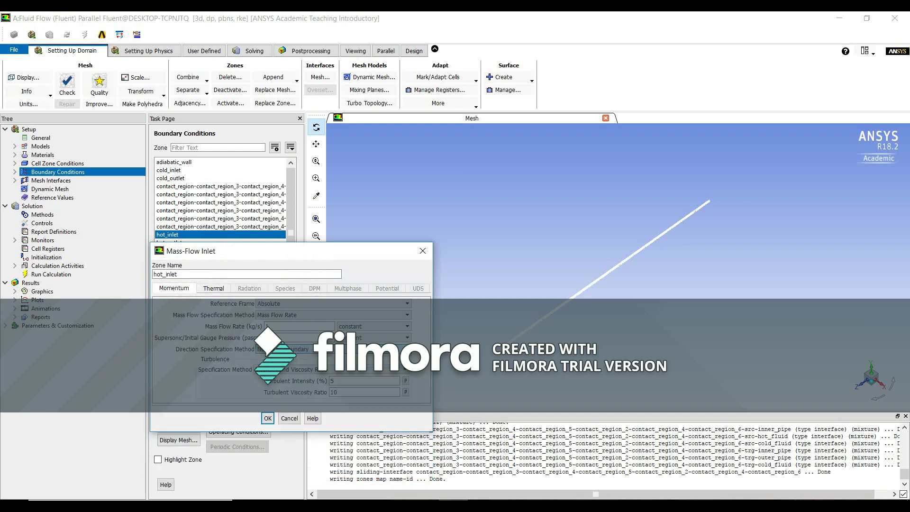
double_click(269, 326)
text(0.63)
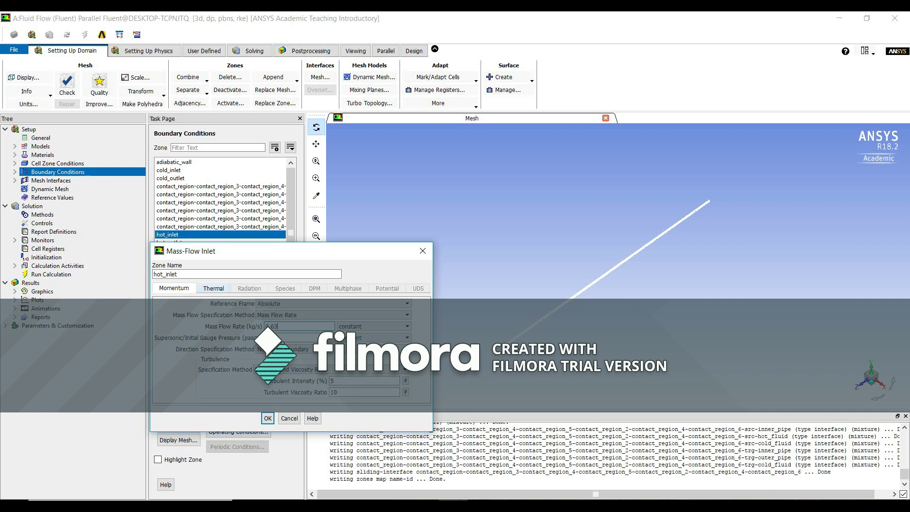
- Set the total temperature of hot_inlet to 363.7 K and apply the inlet settings
click(214, 289)
double_click(227, 304)
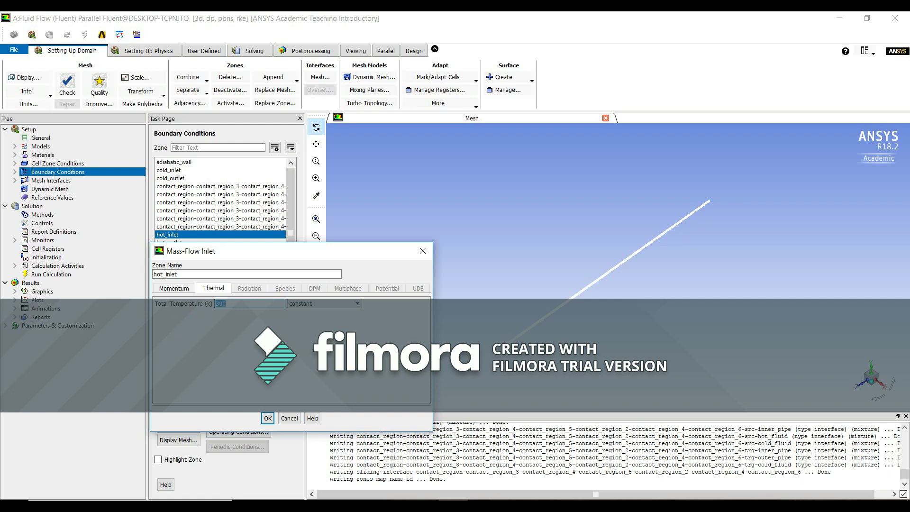
text(363.7)
click(267, 418)
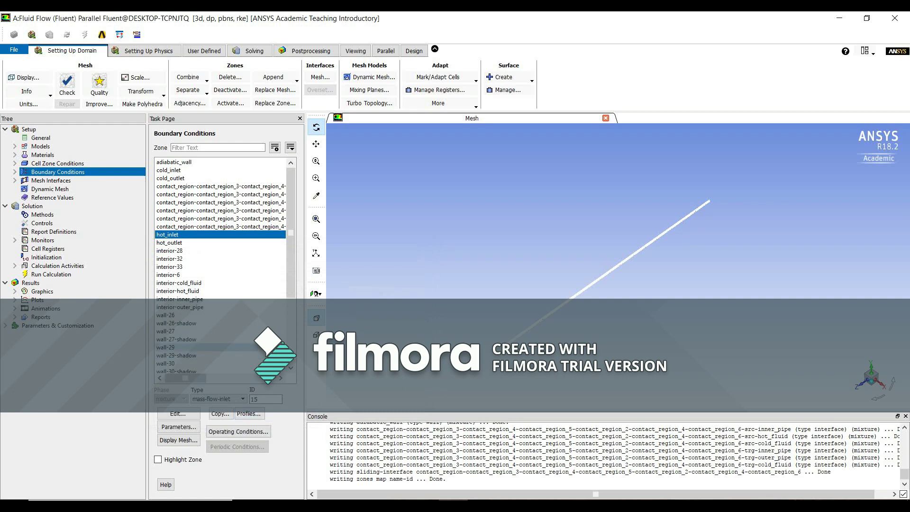
- Check the boundary condition settings of the interior-outer_pipe zone
scroll(221, 265, down, 3)
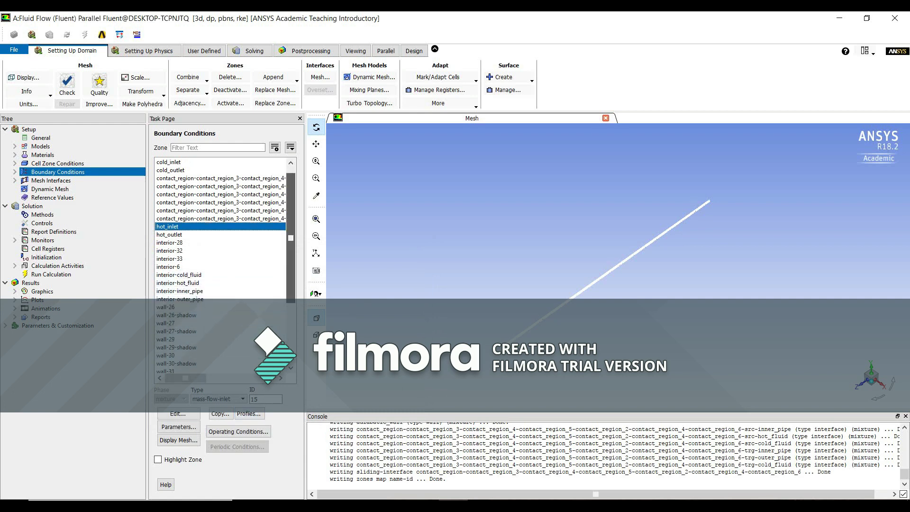
scroll(199, 250, down, 4)
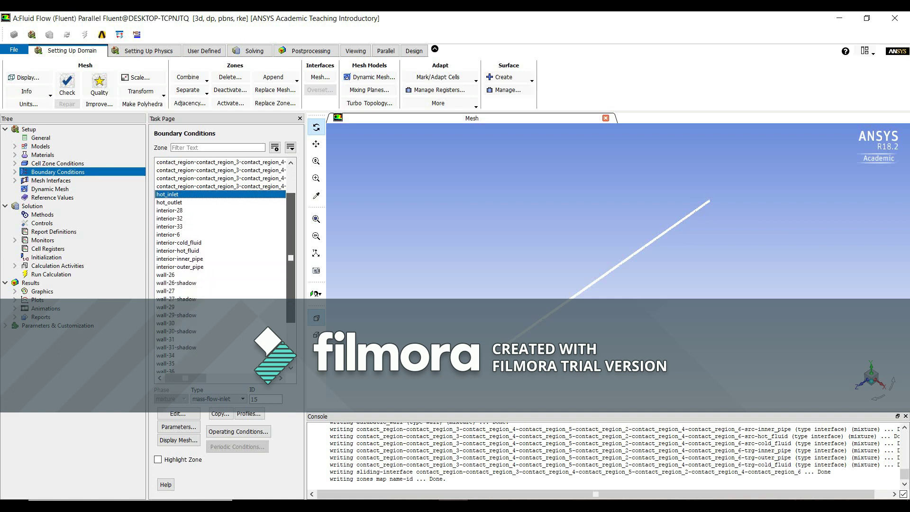
click(199, 251)
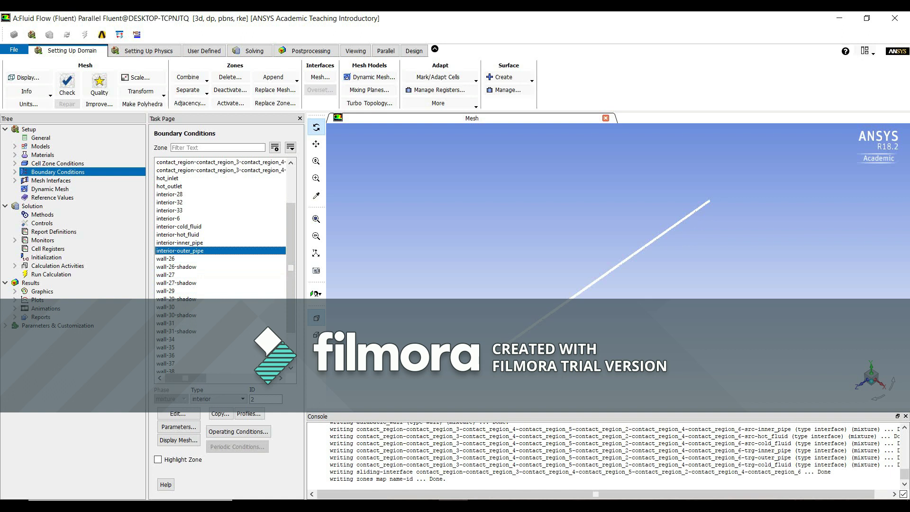
double_click(200, 251)
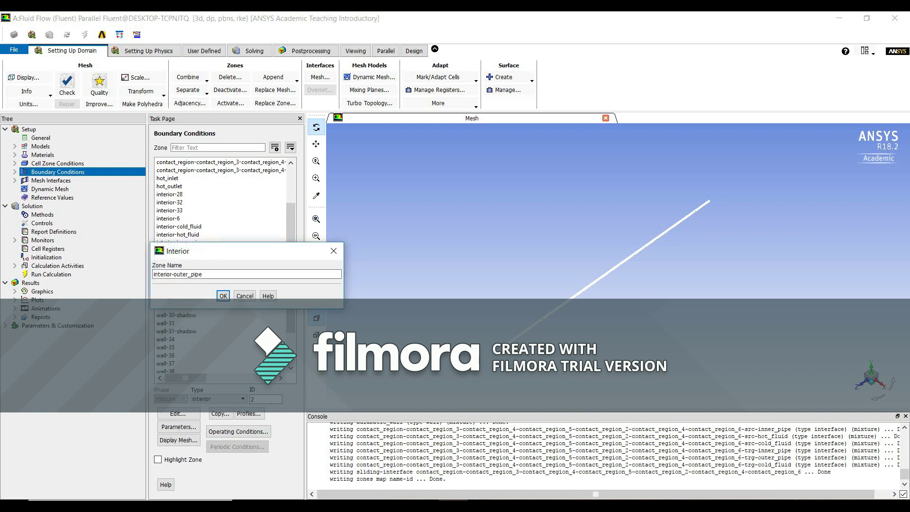
click(223, 296)
- Set the thermal wall material of wall-26 to copper
scroll(221, 238, down, 2)
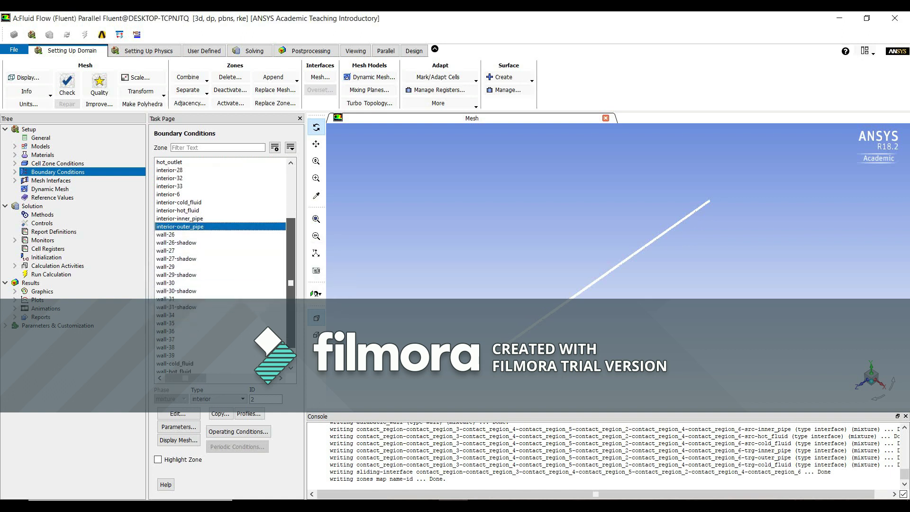
click(199, 210)
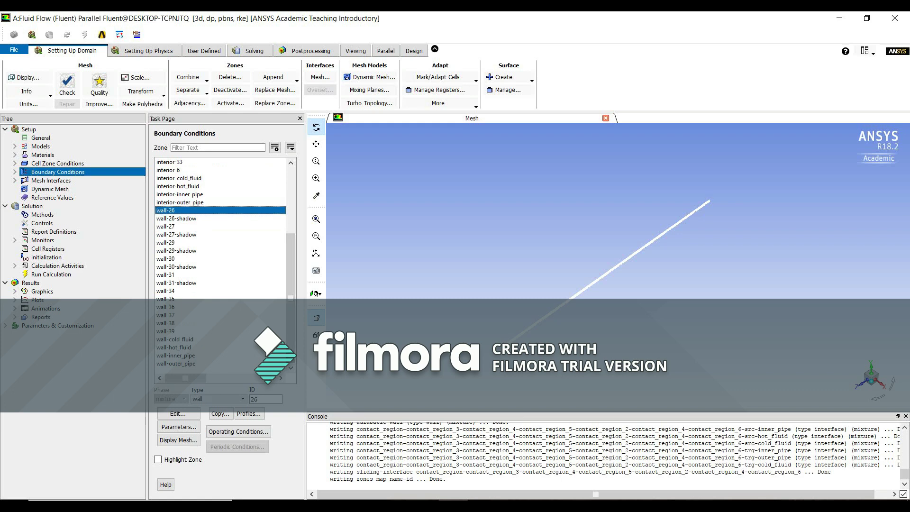
double_click(199, 210)
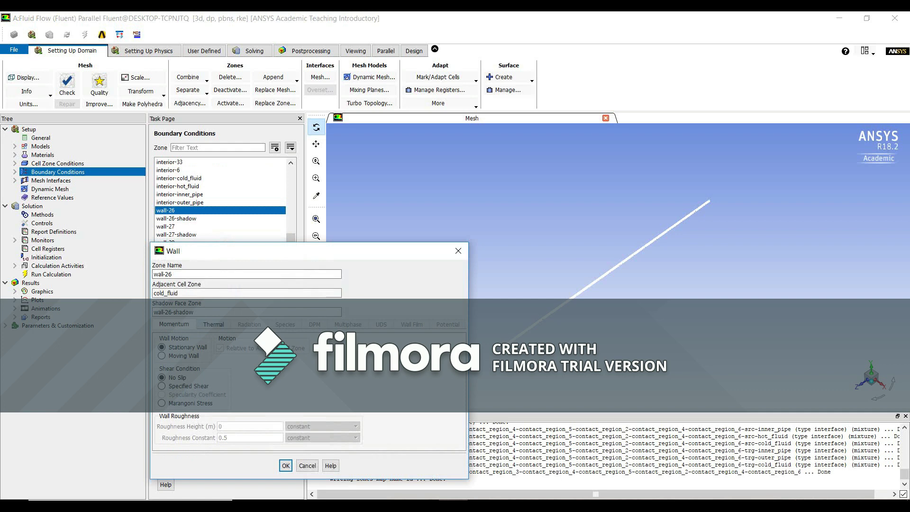
click(214, 324)
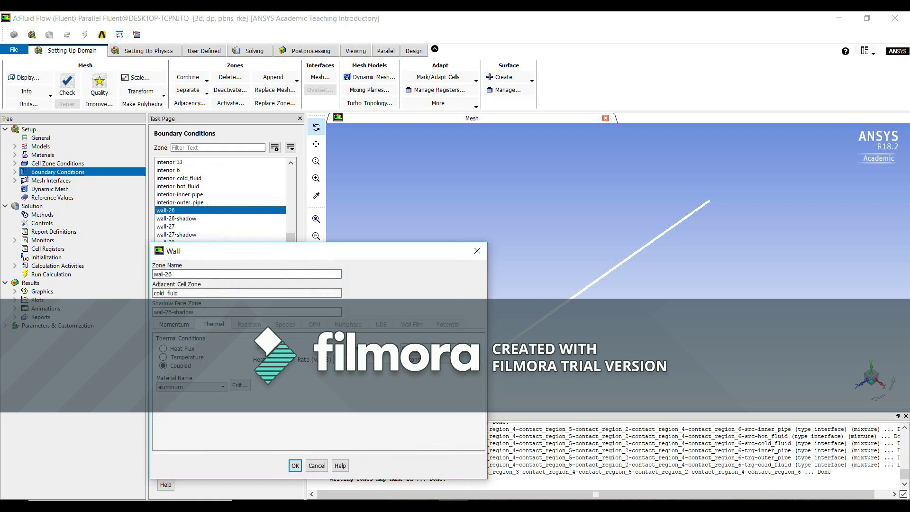
click(192, 387)
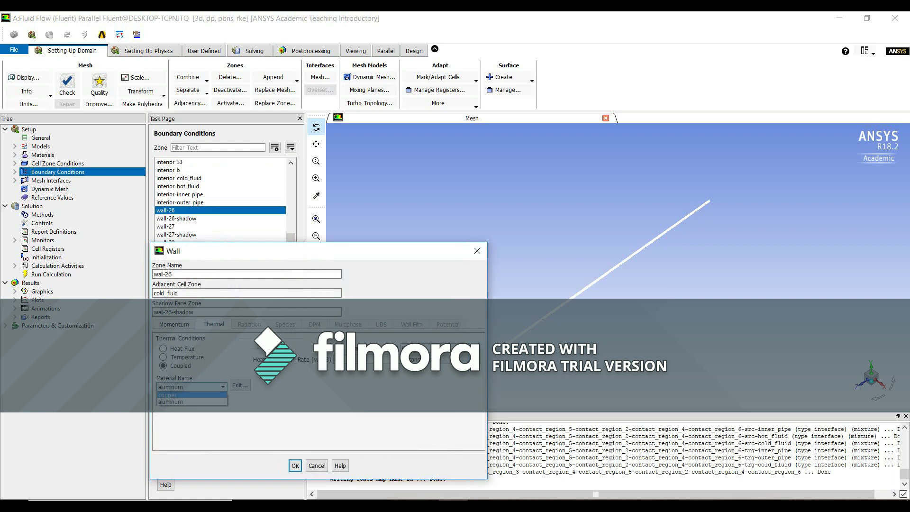
click(168, 395)
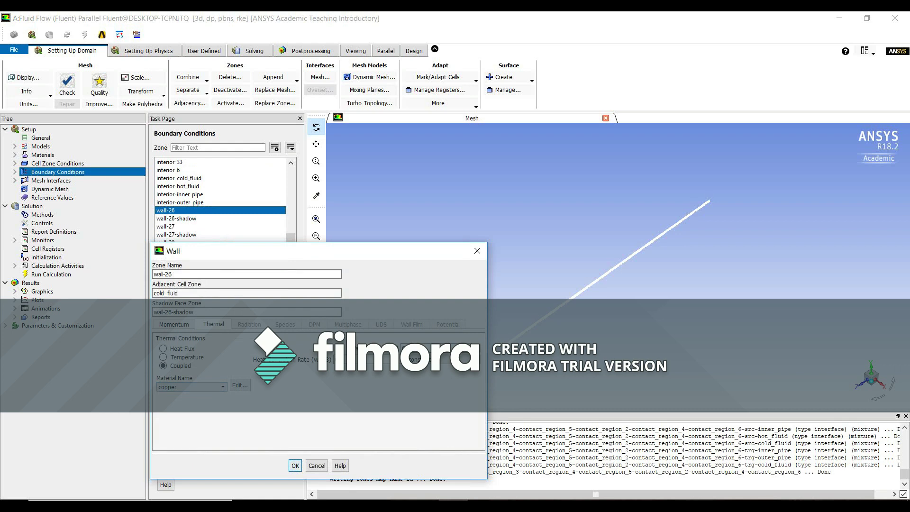
click(295, 466)
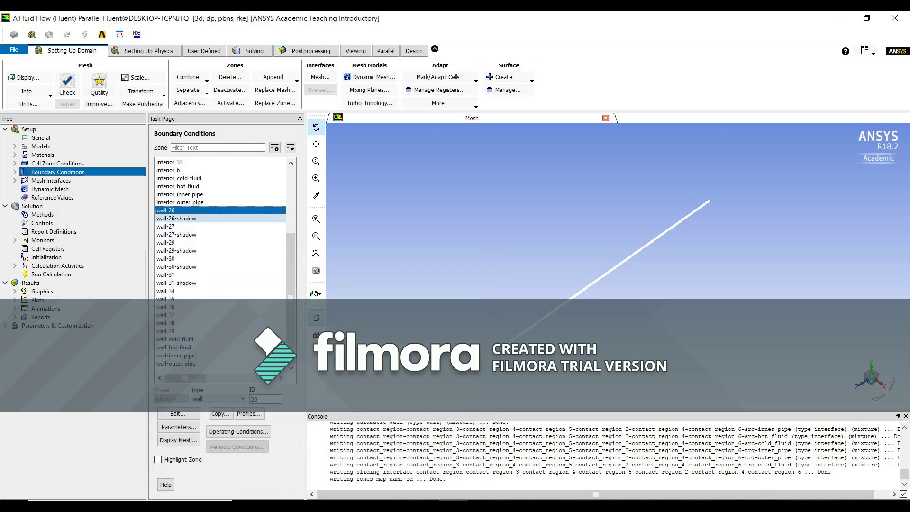
- Assign copper as the thermal wall material of wall-26-shadow
click(180, 218)
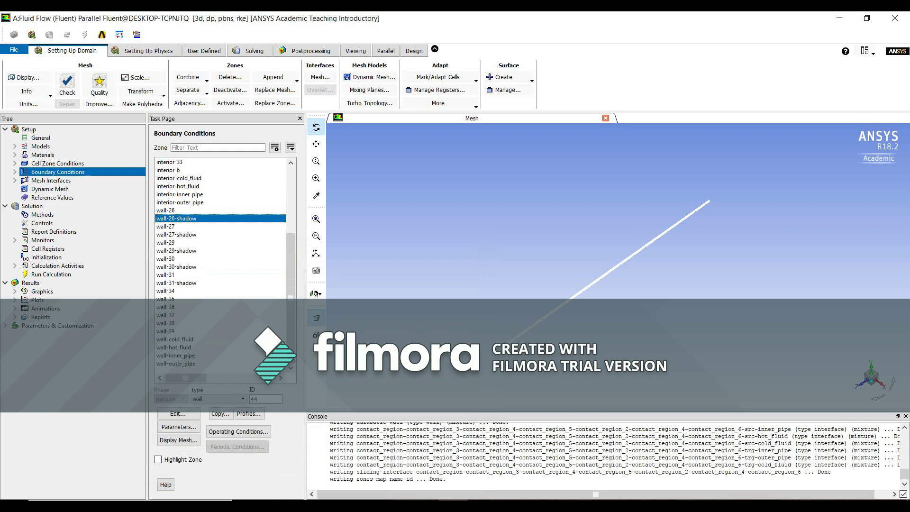
click(179, 414)
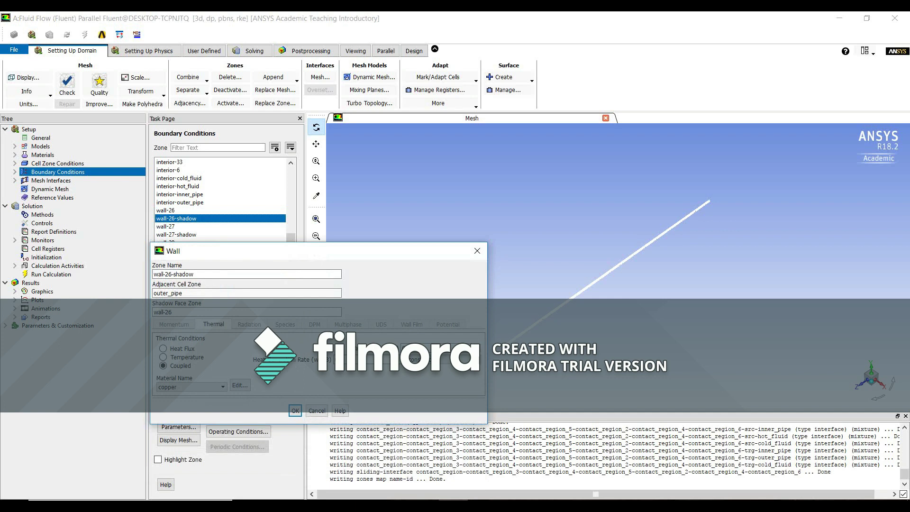
click(192, 387)
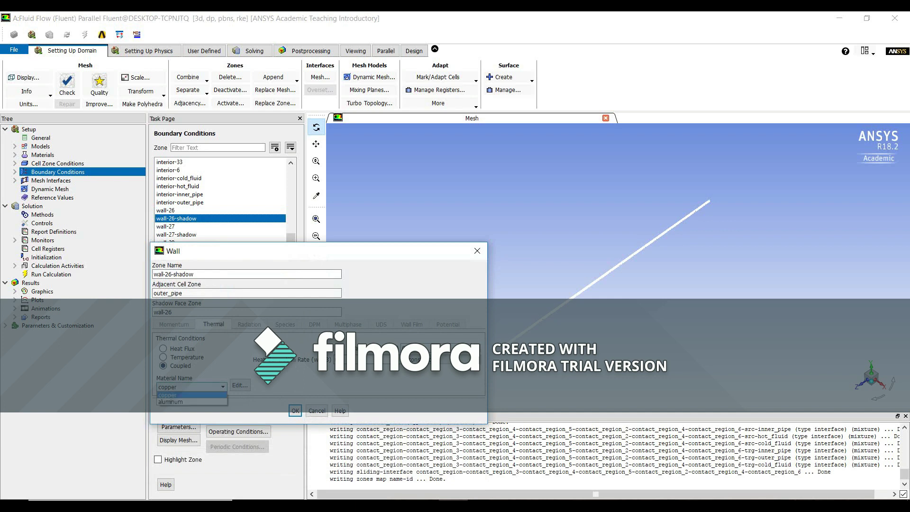
click(185, 396)
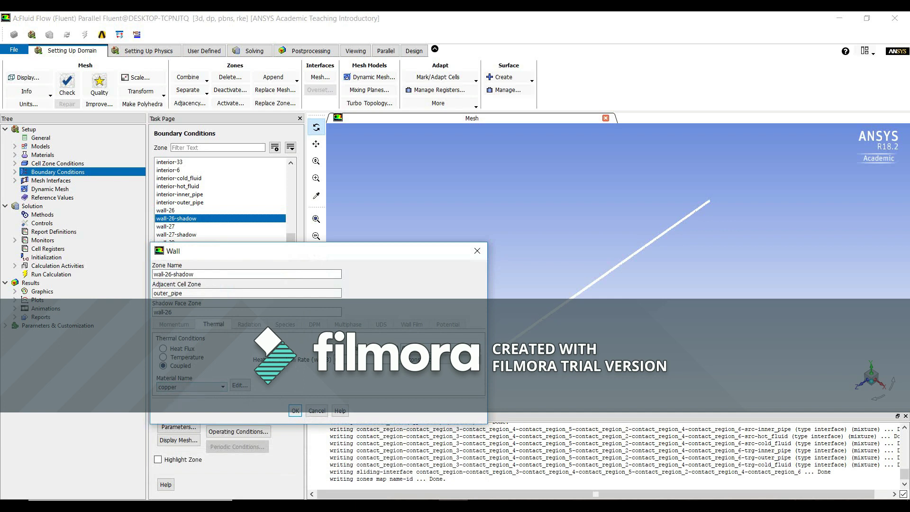
click(296, 411)
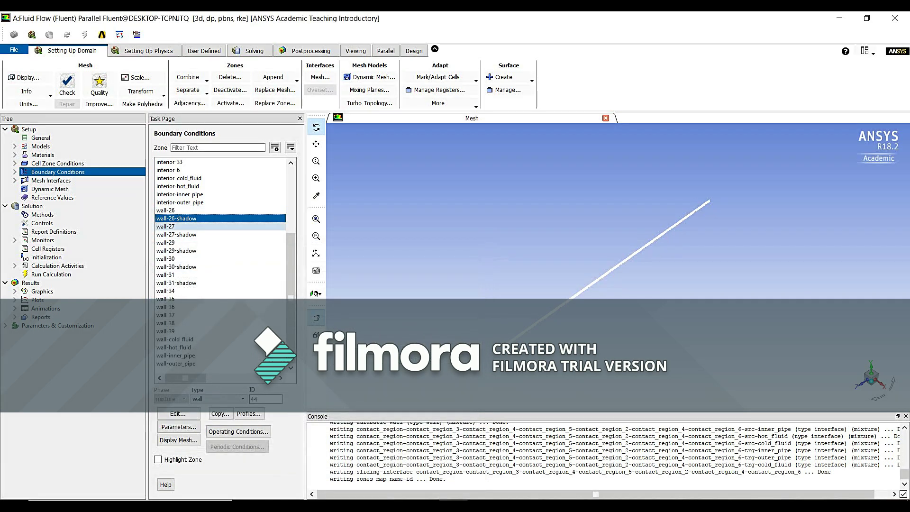
- Apply copper as the thermal wall material of wall-27 and wall-27-shadow
double_click(166, 227)
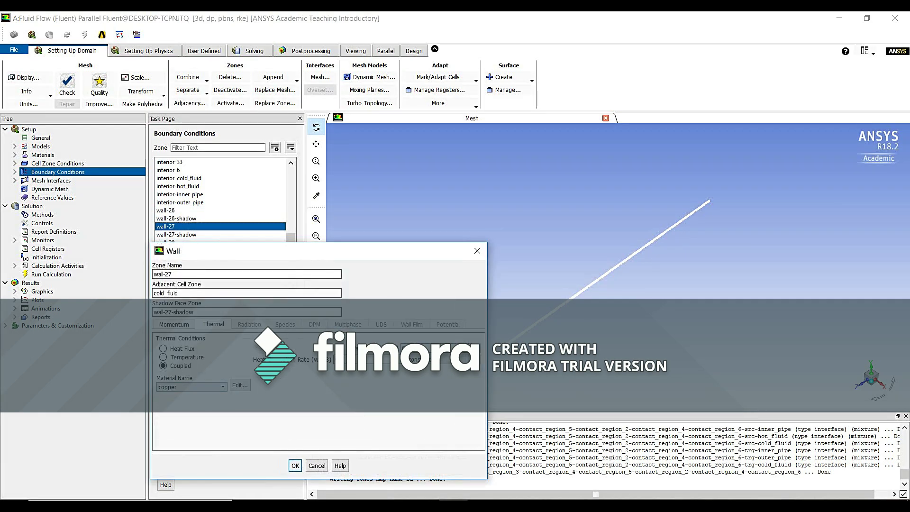
click(296, 465)
double_click(176, 234)
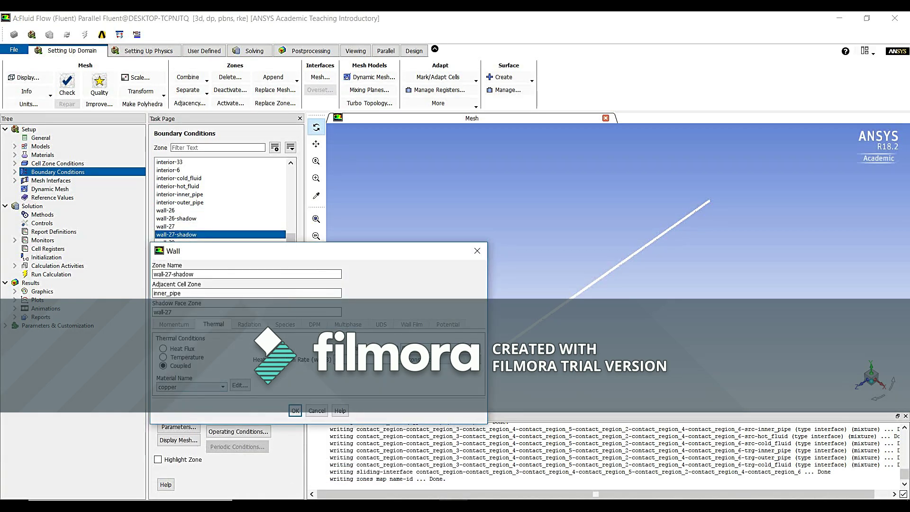
click(295, 411)
- Apply copper as the thermal wall material of wall-29 and wall-29-shadow
double_click(166, 243)
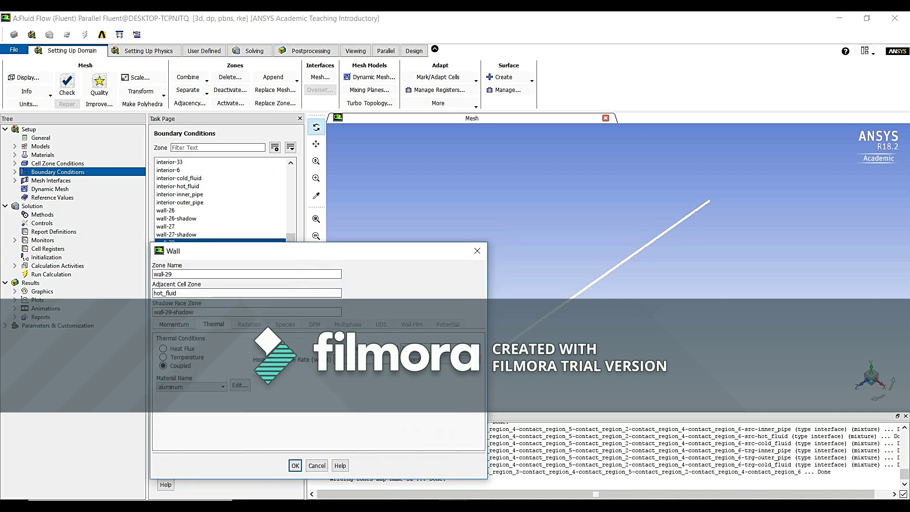
click(295, 465)
double_click(173, 251)
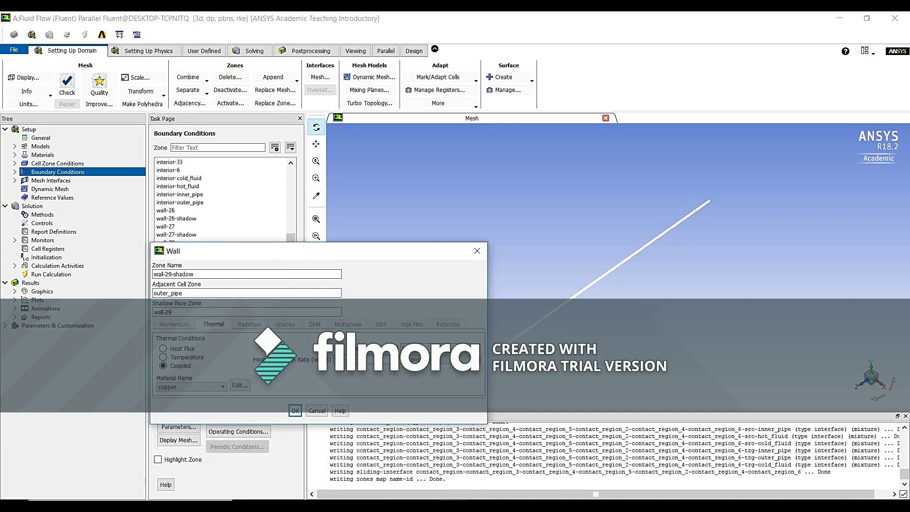
click(295, 411)
- Set the thermal wall material of wall-30 and wall-30-shadow to copper
click(173, 259)
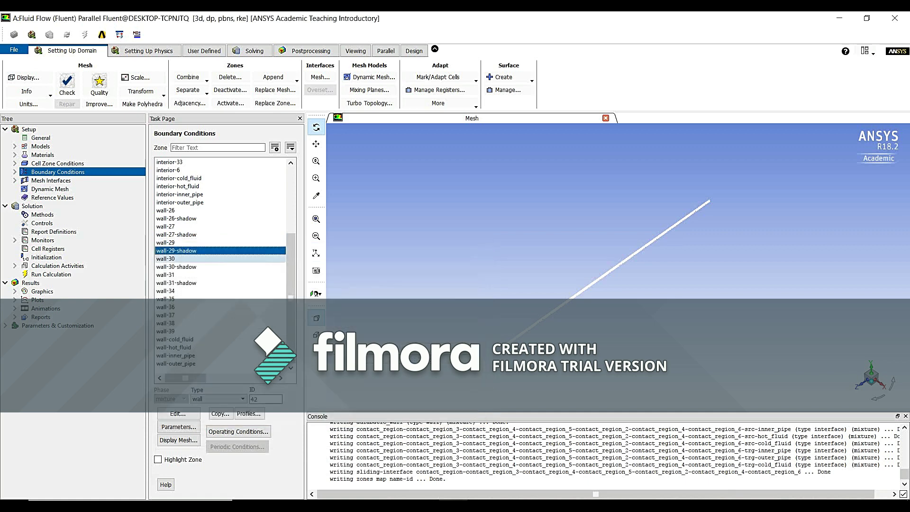
double_click(173, 259)
click(213, 324)
click(192, 387)
click(185, 396)
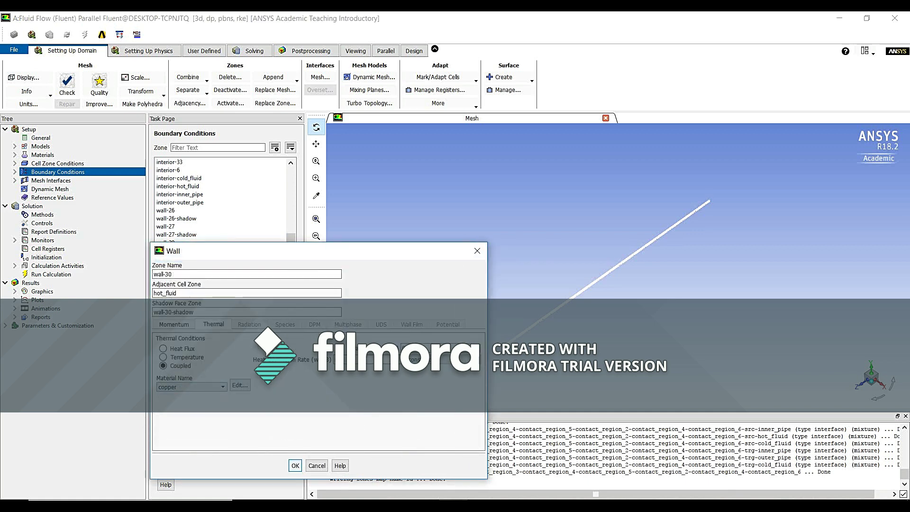
click(295, 466)
click(173, 266)
double_click(173, 266)
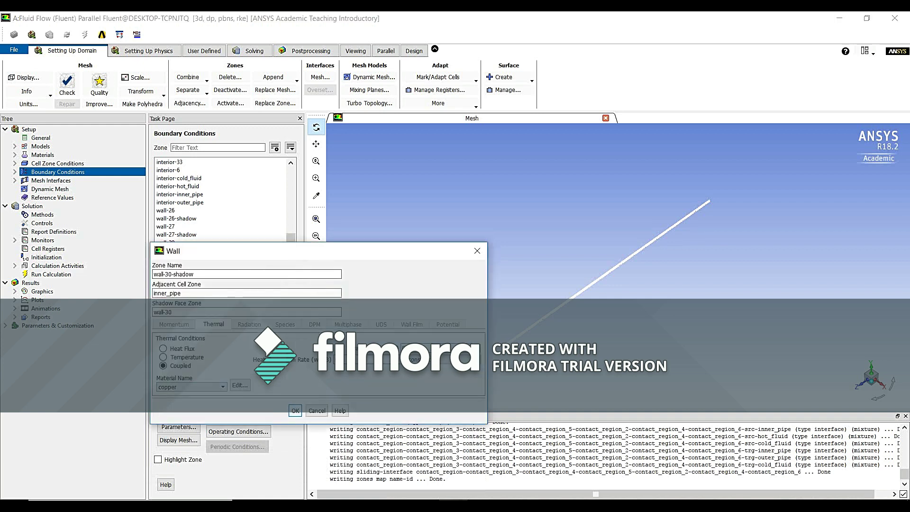
click(295, 410)
- Set the thermal wall material of wall-31 and wall-31-shadow to copper
double_click(167, 275)
click(192, 387)
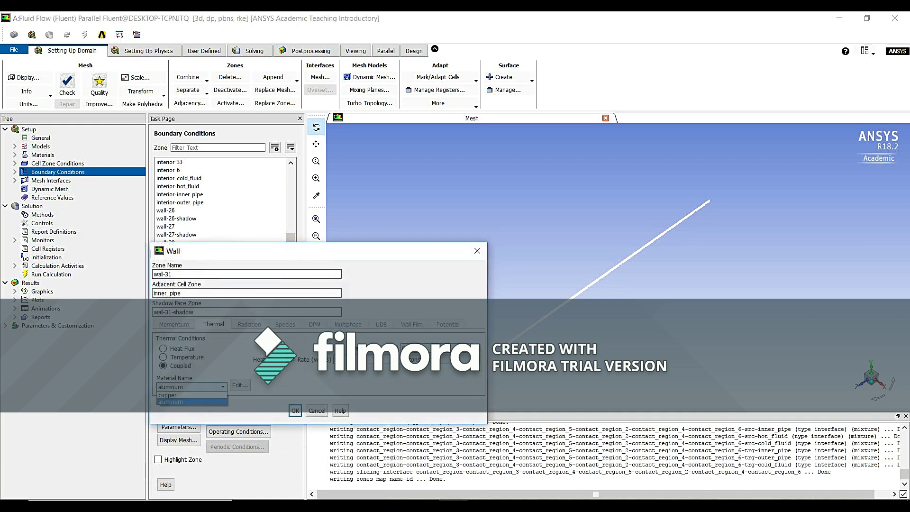
click(185, 396)
click(295, 411)
double_click(167, 283)
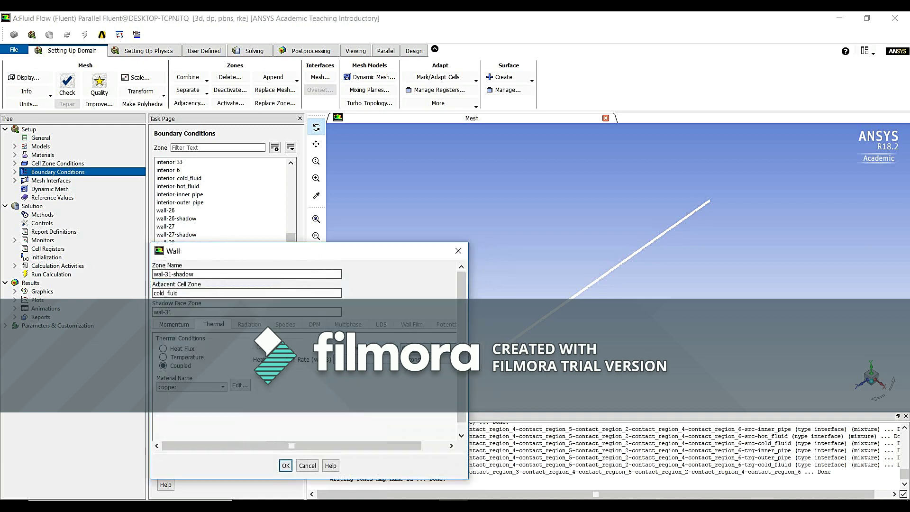
click(295, 466)
- Set the thermal condition of wall-34 to via System Coupling, with copper as its material
double_click(167, 291)
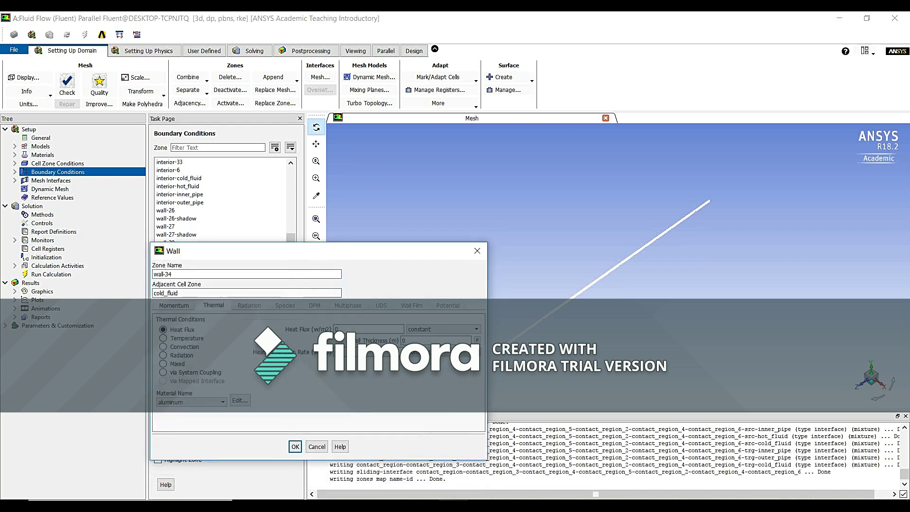
click(163, 372)
click(192, 402)
click(170, 408)
click(295, 447)
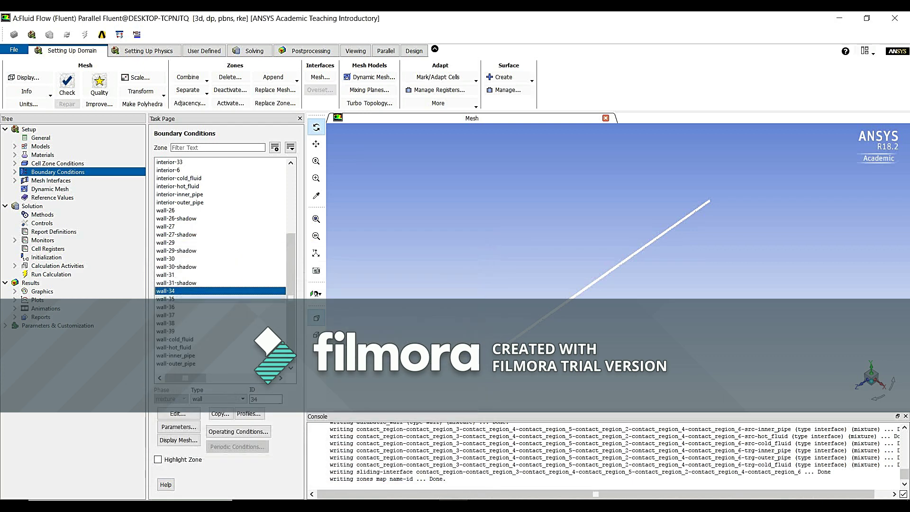
- Set wall-35 to the via System Coupling thermal condition and assign copper as its material
click(165, 299)
double_click(166, 299)
click(163, 372)
click(191, 402)
click(170, 411)
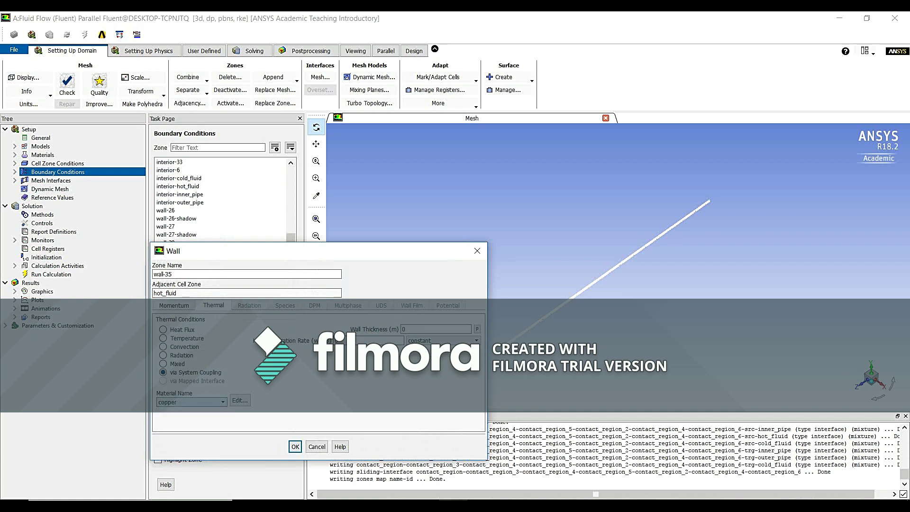
click(295, 447)
- Apply the via System Coupling thermal condition and copper material to wall-36
click(166, 306)
double_click(166, 307)
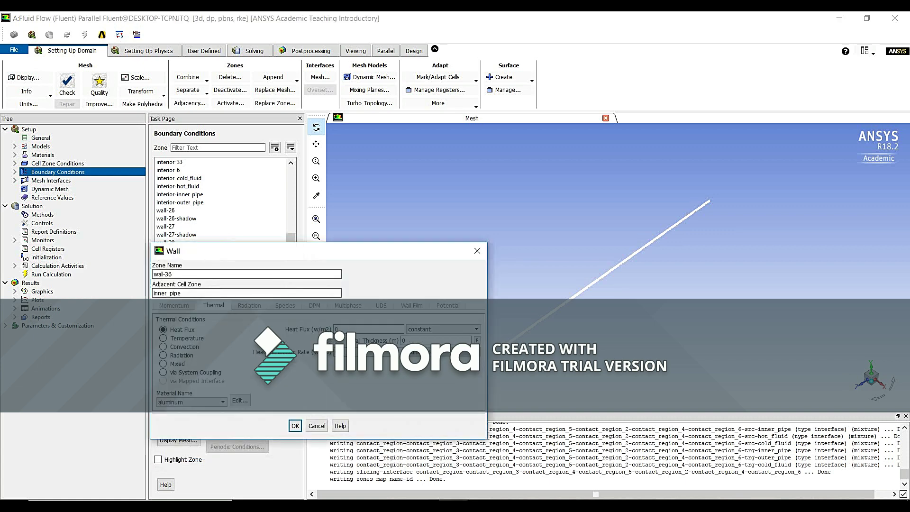
click(163, 373)
click(192, 402)
click(169, 411)
click(295, 426)
- Give wall-37 the via System Coupling thermal condition and copper as its wall material
double_click(165, 315)
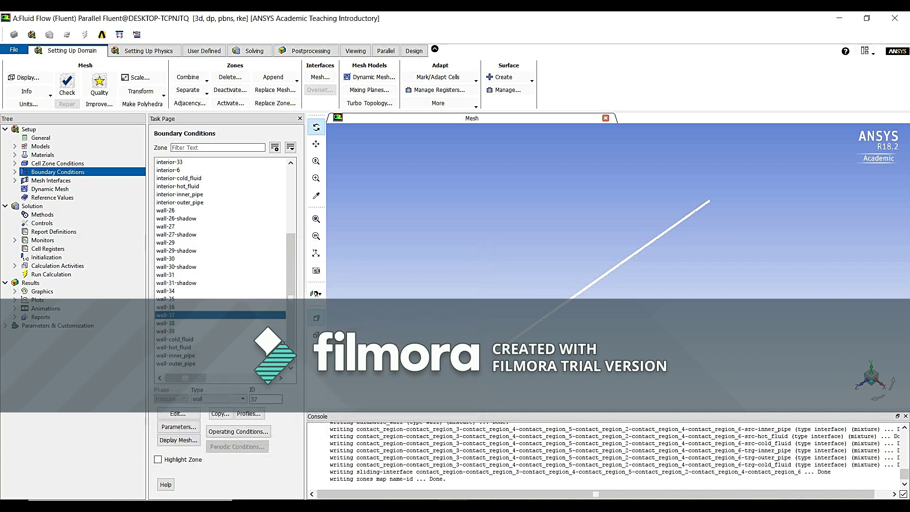
click(163, 373)
click(191, 402)
click(170, 410)
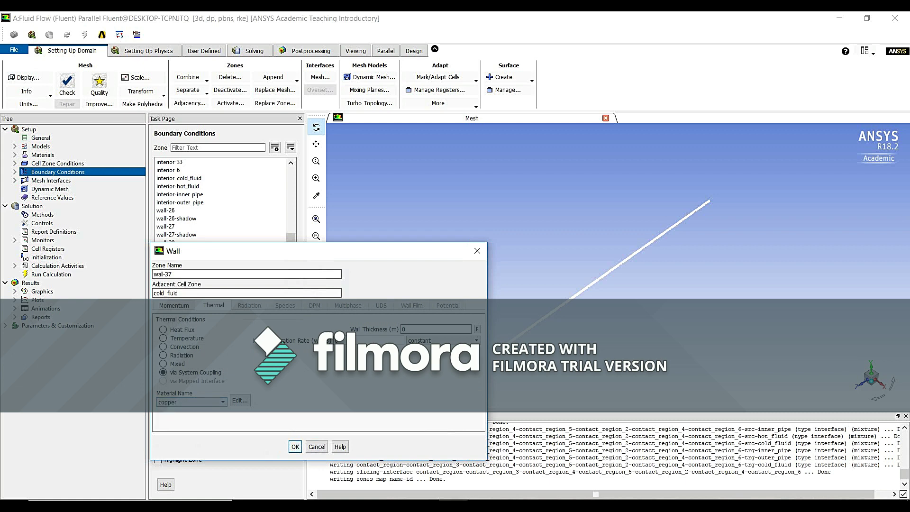
click(295, 447)
- Set the thermal condition of wall-38 to via System Coupling and its material to copper
double_click(165, 323)
click(163, 372)
click(192, 402)
click(169, 410)
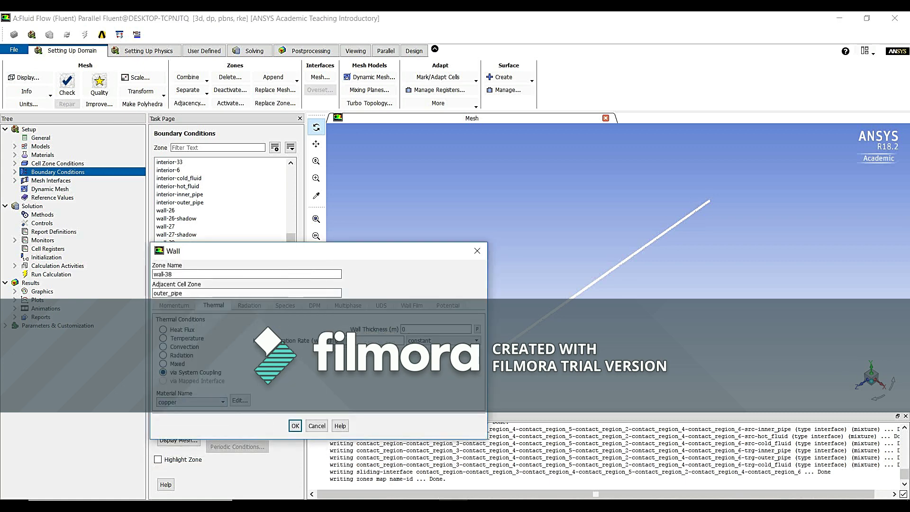
click(295, 425)
- Set wall-39 to the via System Coupling thermal condition with copper as its wall material
double_click(166, 331)
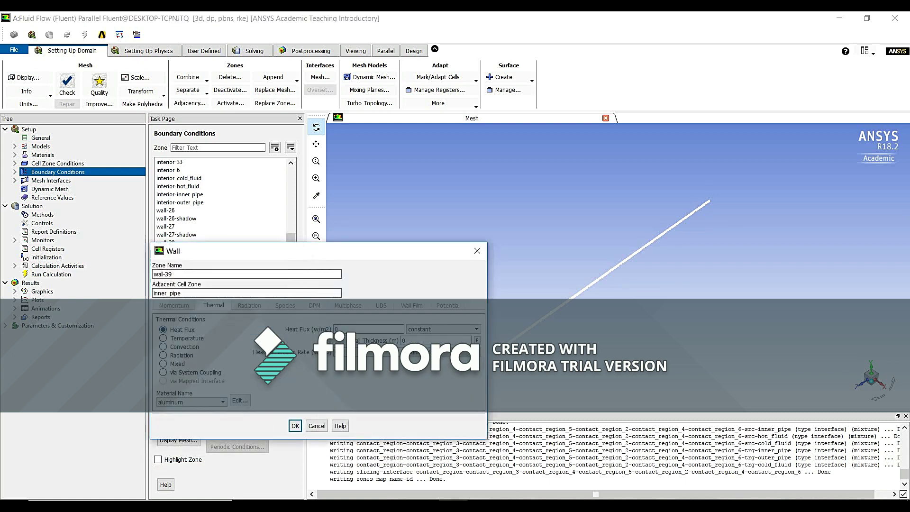
click(163, 373)
click(191, 402)
click(170, 411)
click(295, 426)
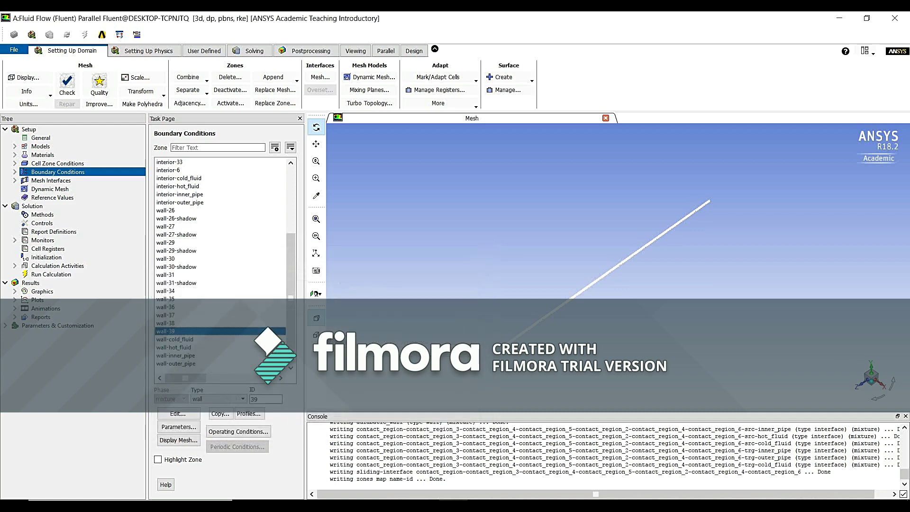
- Set wall-cold_fluid and wall-hot_fluid to the via System Coupling thermal condition with copper as the material
double_click(165, 339)
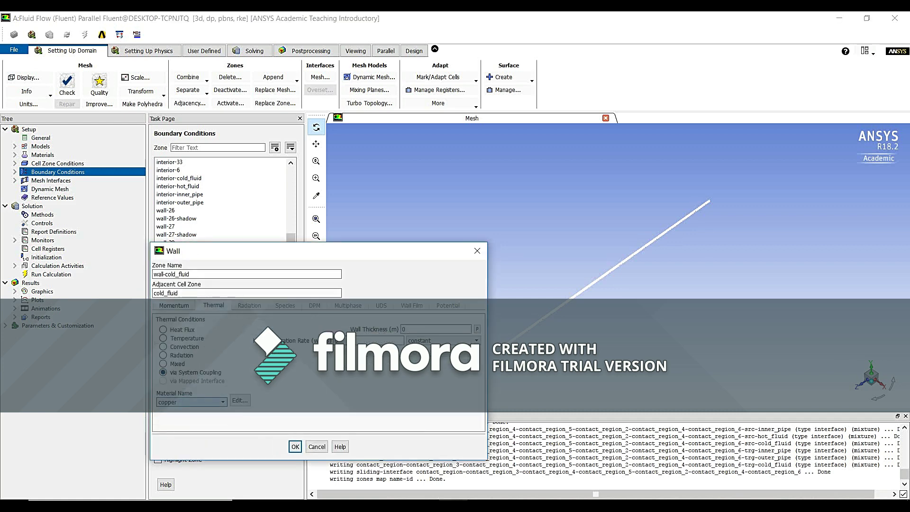
click(285, 446)
double_click(165, 348)
click(163, 373)
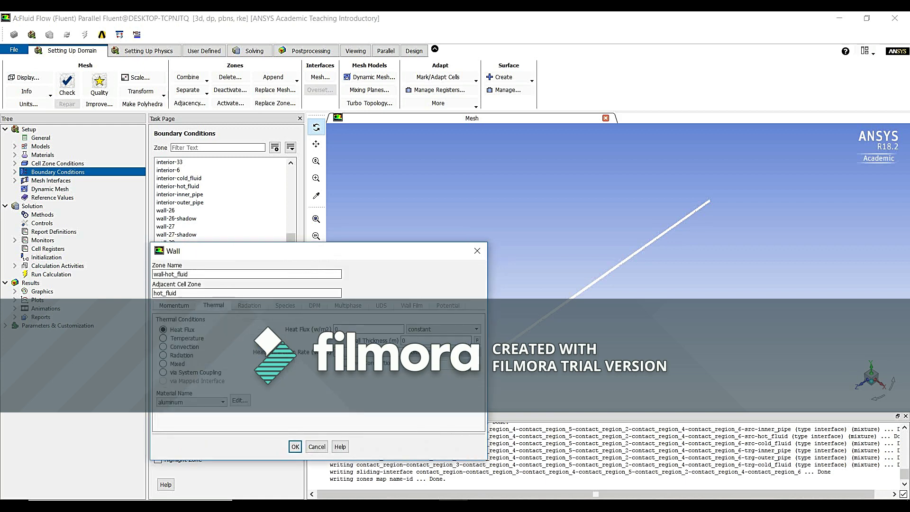
click(192, 402)
click(170, 411)
click(295, 446)
- Set wall-inner_pipe to the via System Coupling thermal condition and assign copper as its material
double_click(166, 355)
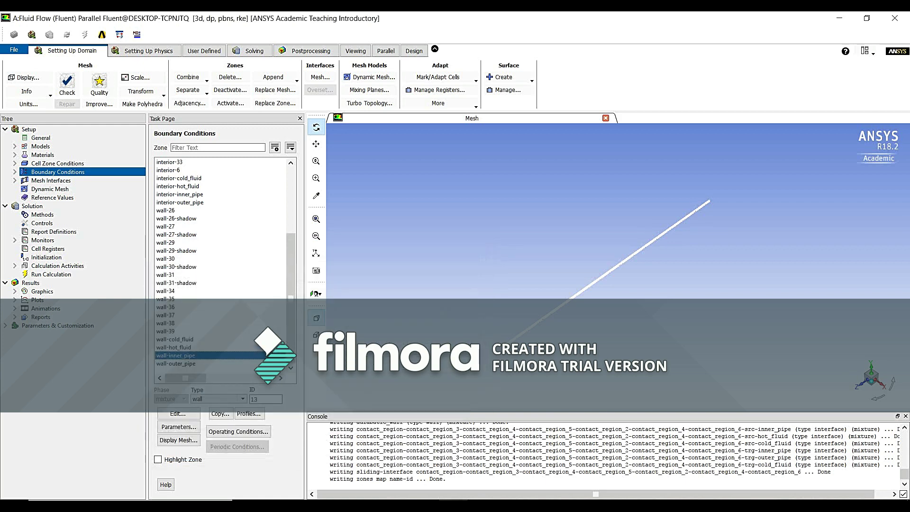
click(192, 402)
click(169, 411)
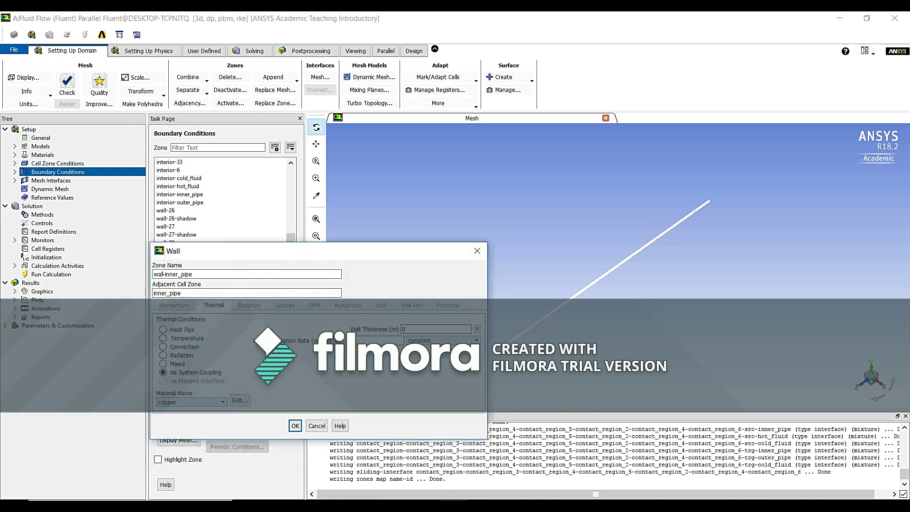
click(295, 425)
- Assign copper as the thermal wall material of wall-outer_pipe
double_click(166, 363)
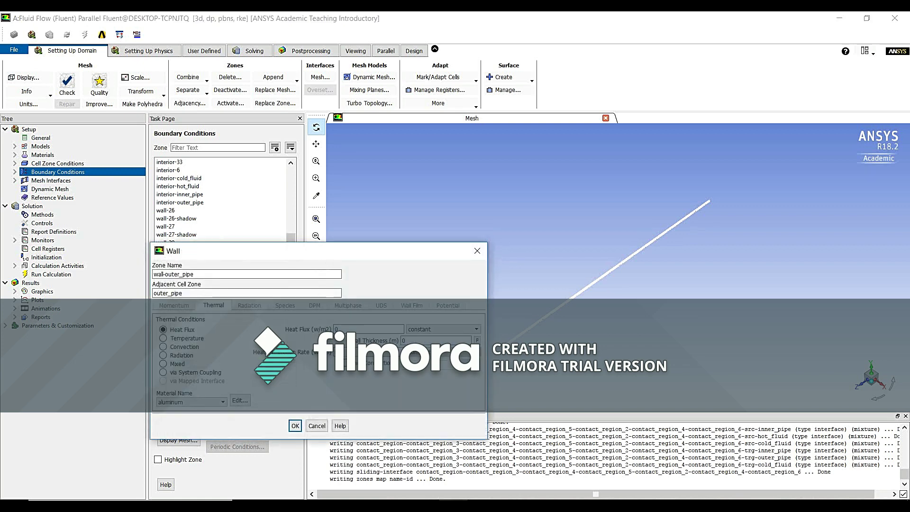
click(191, 402)
click(170, 411)
click(295, 425)
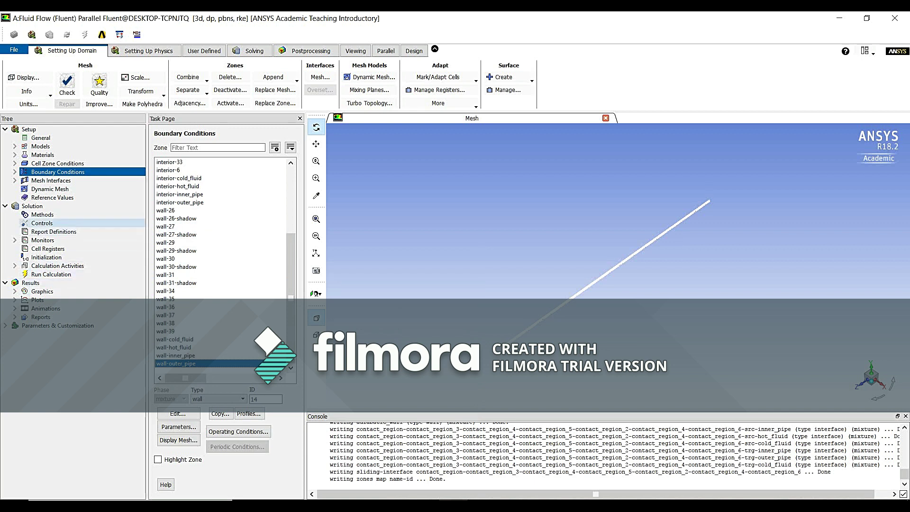
- Initialize the solution with Standard Initialization, computing the initial values from all-zones
click(47, 258)
click(162, 161)
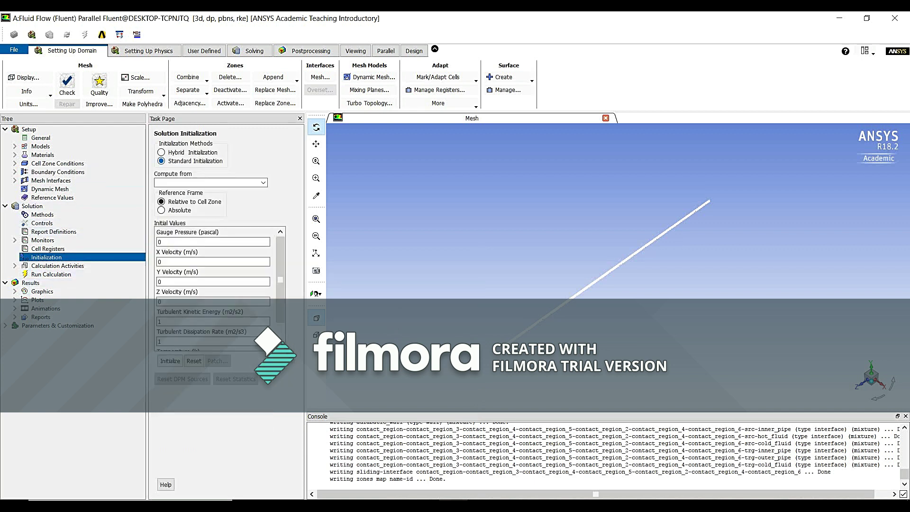
click(264, 183)
click(167, 191)
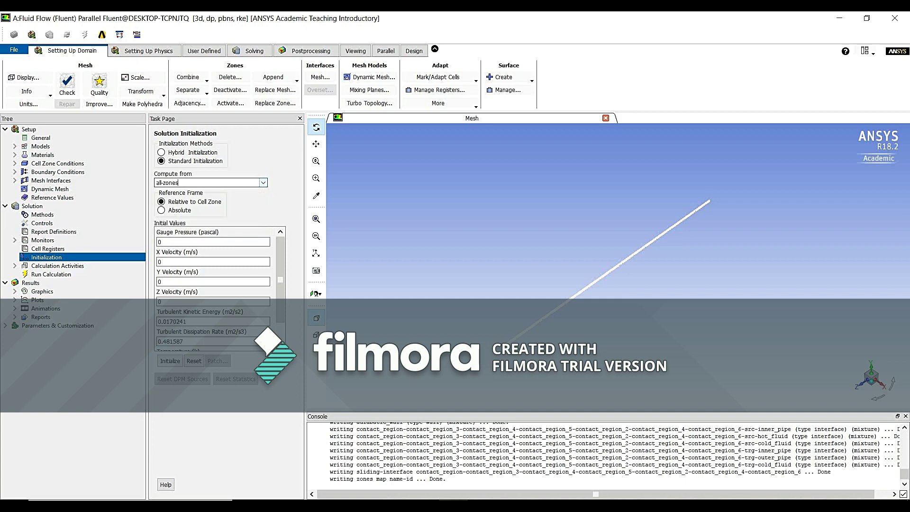
click(170, 362)
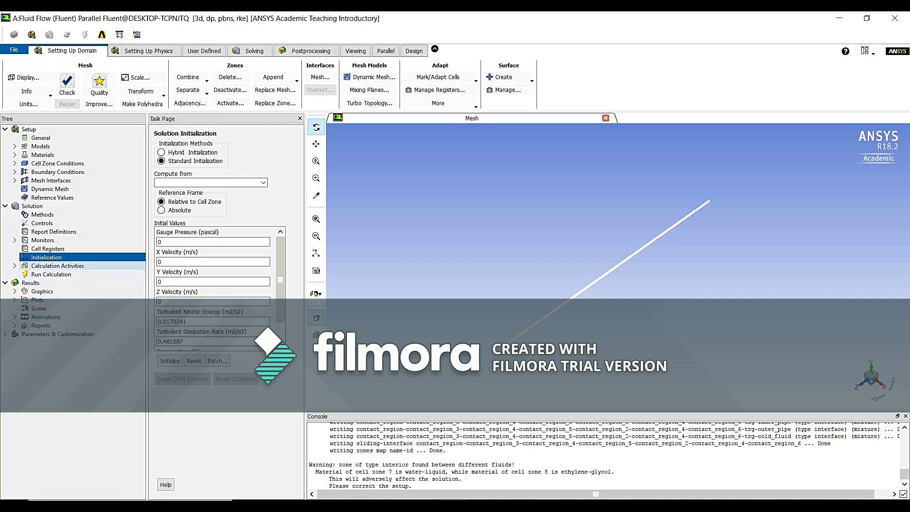
- Set the number of iterations to 50 and run the calculation to completion
click(50, 274)
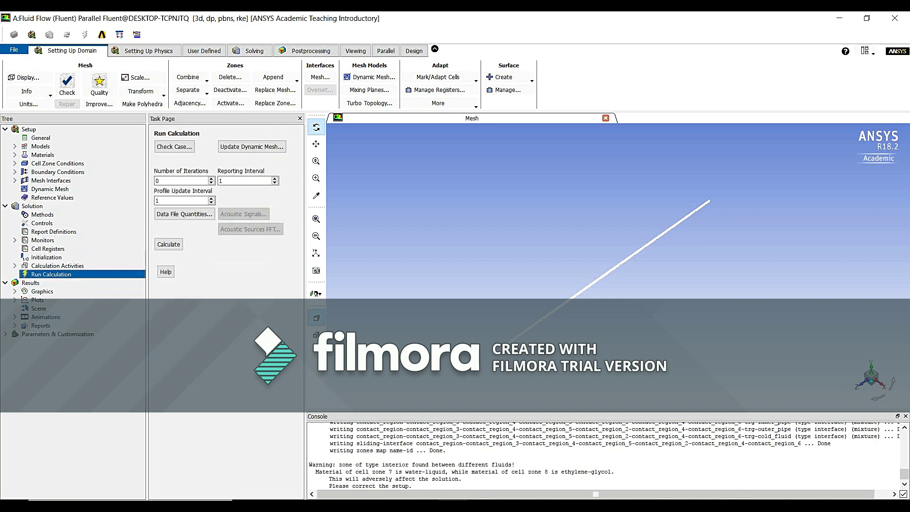
drag(164, 181, 140, 180)
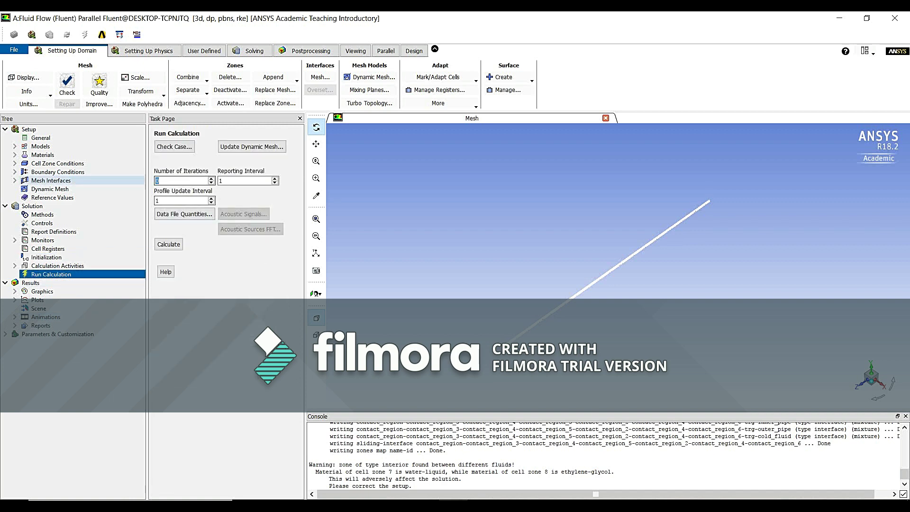
text(50)
click(168, 244)
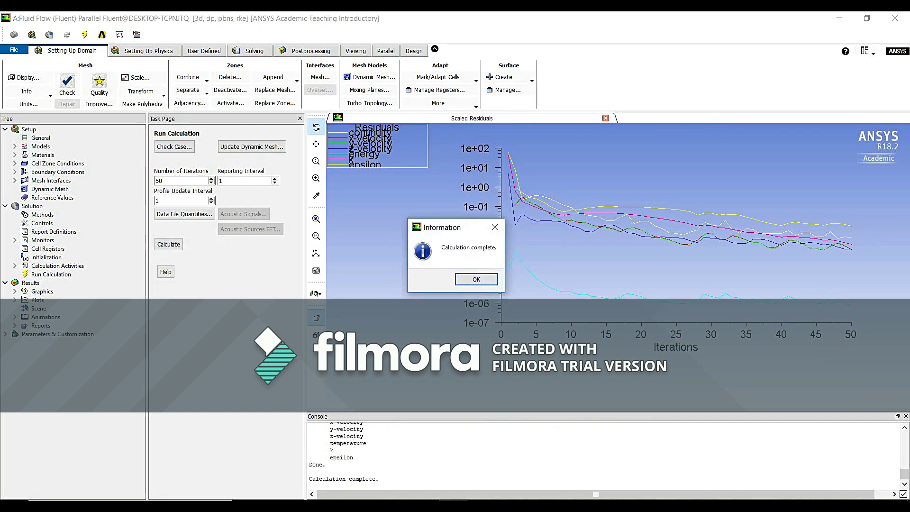
click(477, 279)
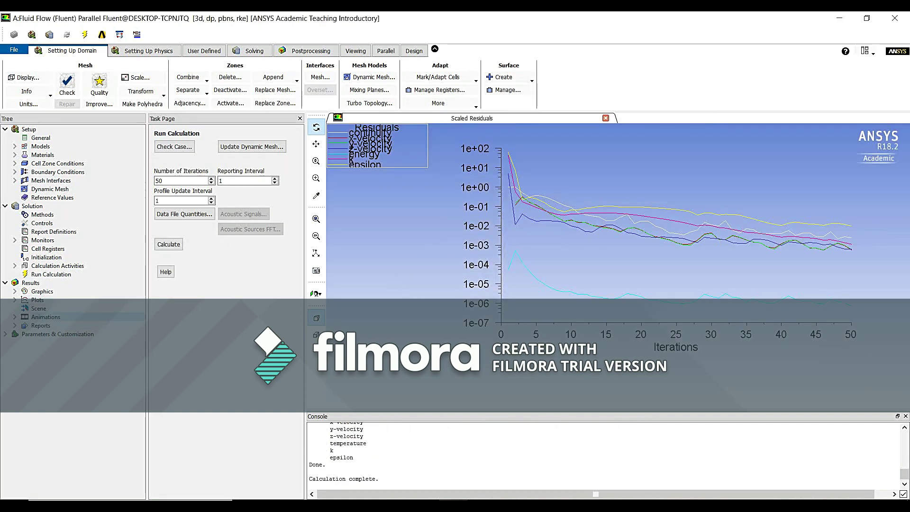
- Set up a new filled contour plot of static temperature
double_click(42, 292)
double_click(52, 308)
click(160, 294)
click(292, 293)
click(237, 326)
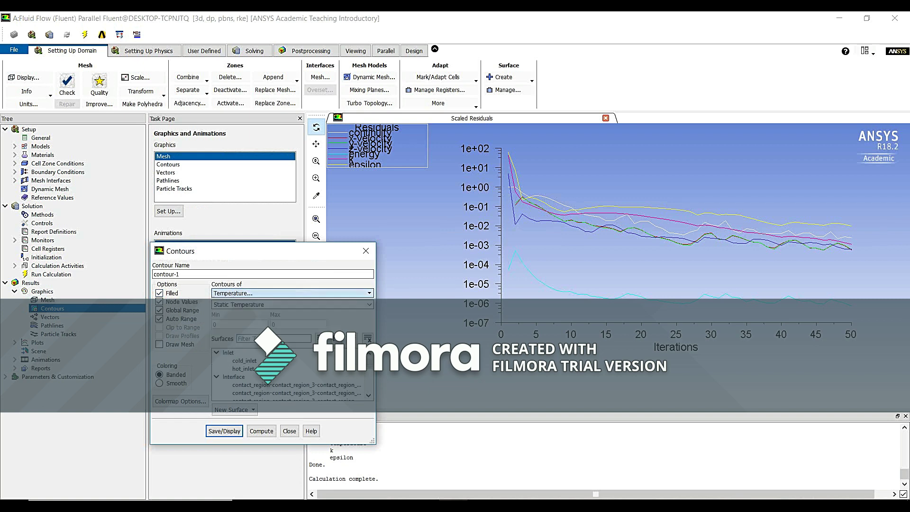
- Select all Internal surfaces for contour-1, then save and display the contour
click(217, 353)
click(217, 361)
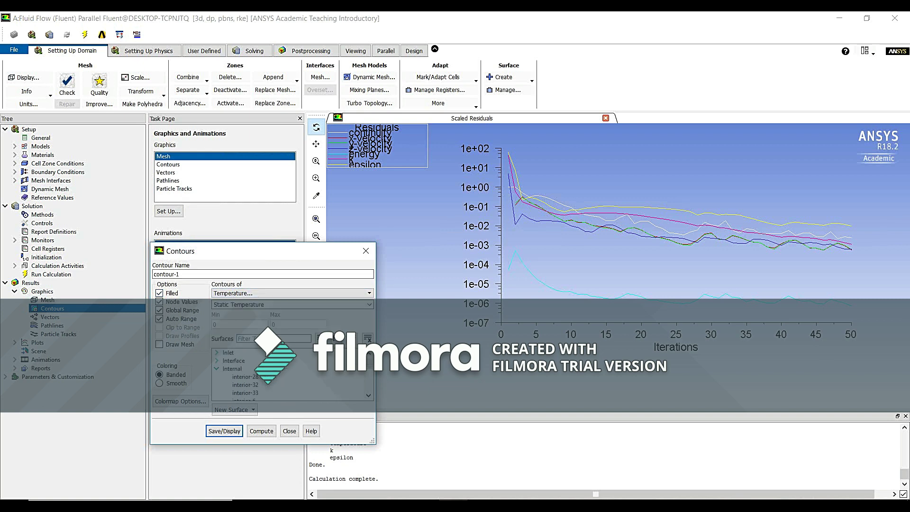
click(217, 369)
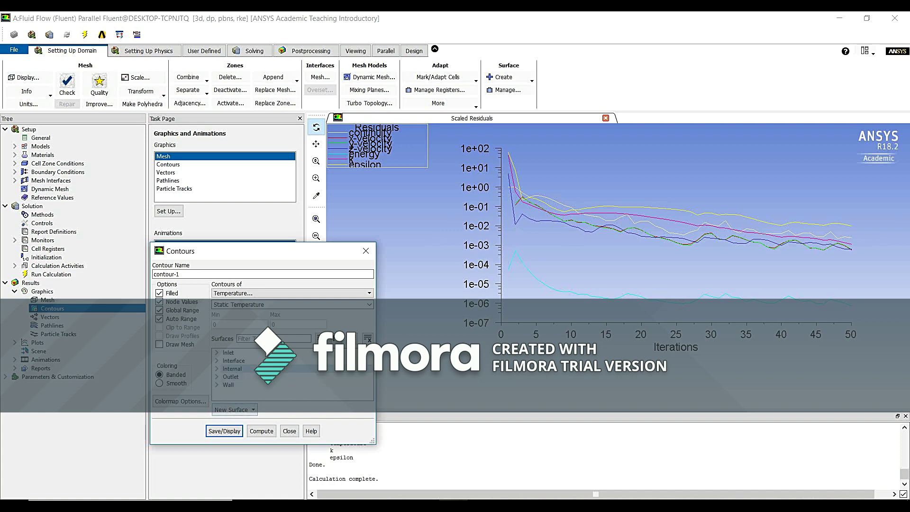
click(233, 369)
click(224, 431)
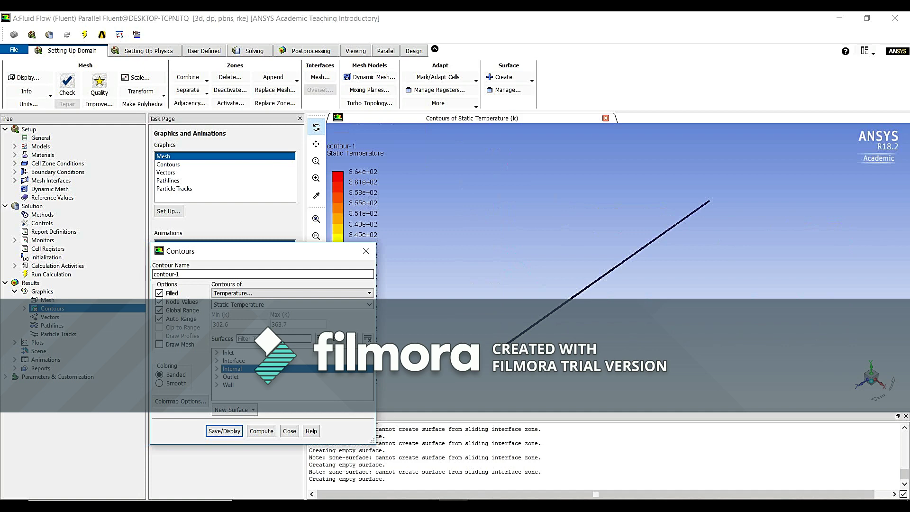
- Examine the static temperature contours along the length of the pipe in a close-up side view
click(882, 384)
scroll(580, 264, up, 10)
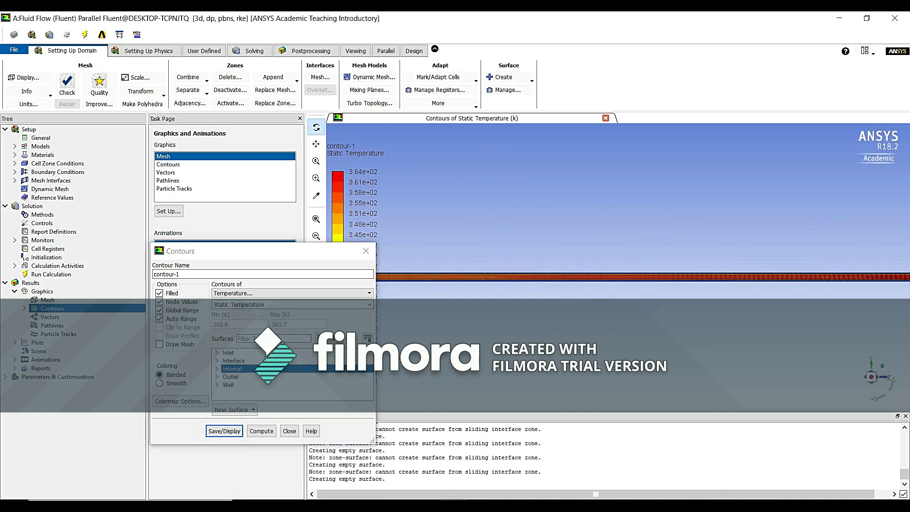
scroll(580, 289, up, 3)
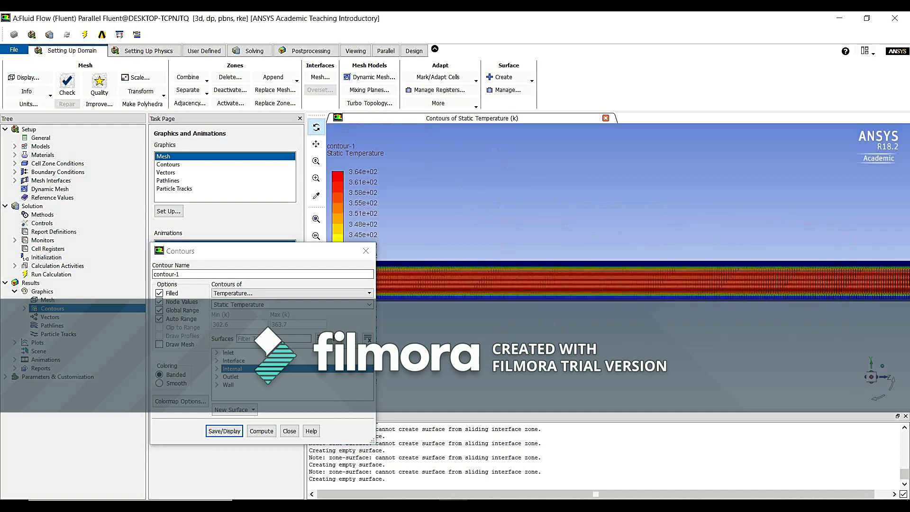
scroll(579, 289, up, 1)
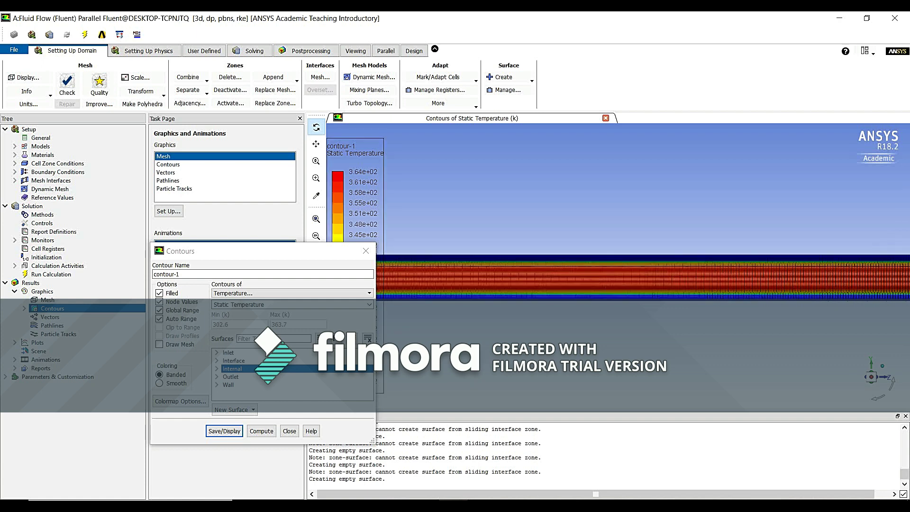
click(317, 144)
drag(580, 285, 907, 272)
click(289, 431)
drag(663, 267, 878, 279)
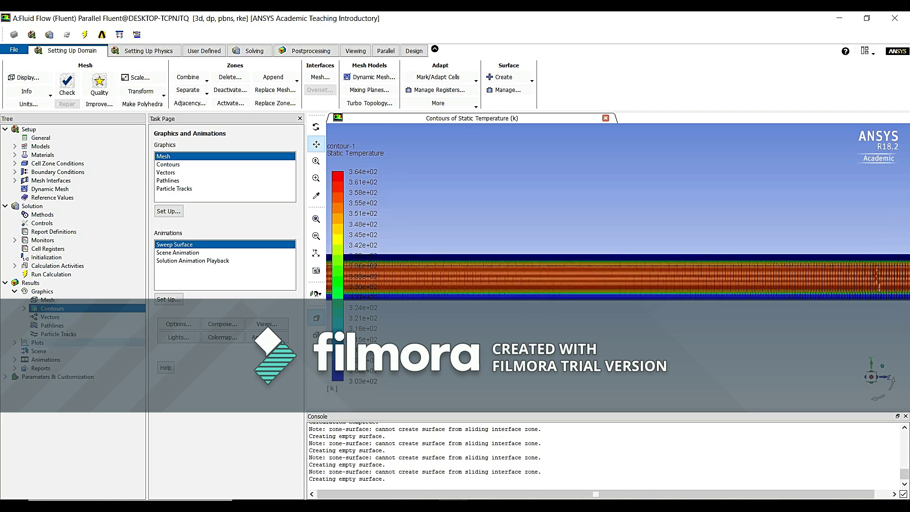
- Set up a Surface Integrals report with the Facet Average report type and static temperature as the field variable
click(41, 368)
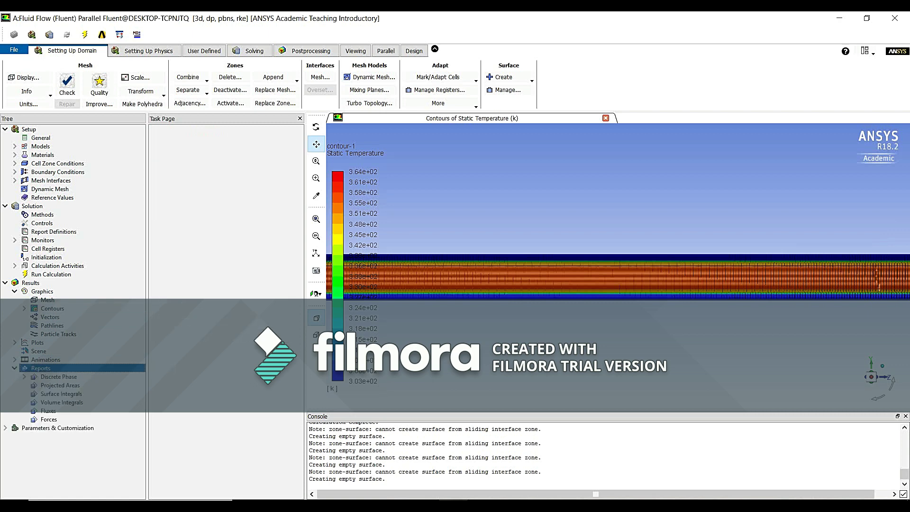
double_click(177, 181)
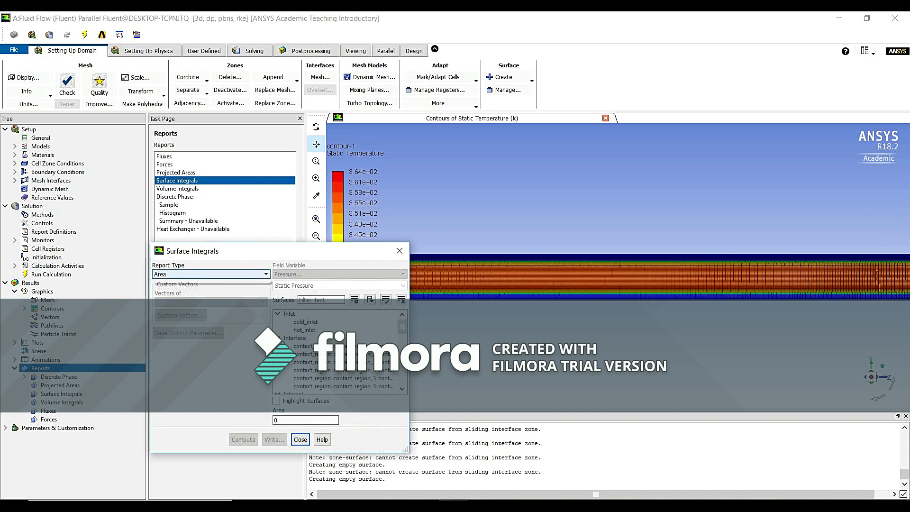
click(210, 274)
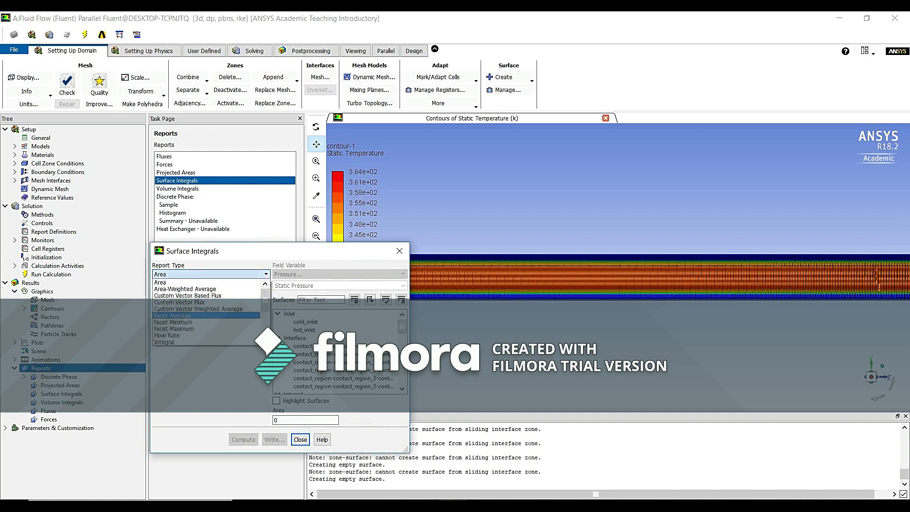
click(172, 316)
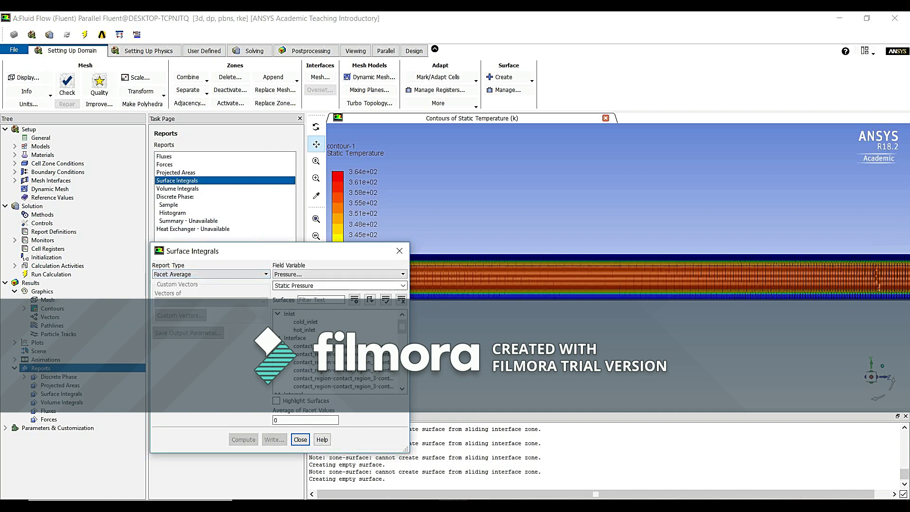
click(340, 274)
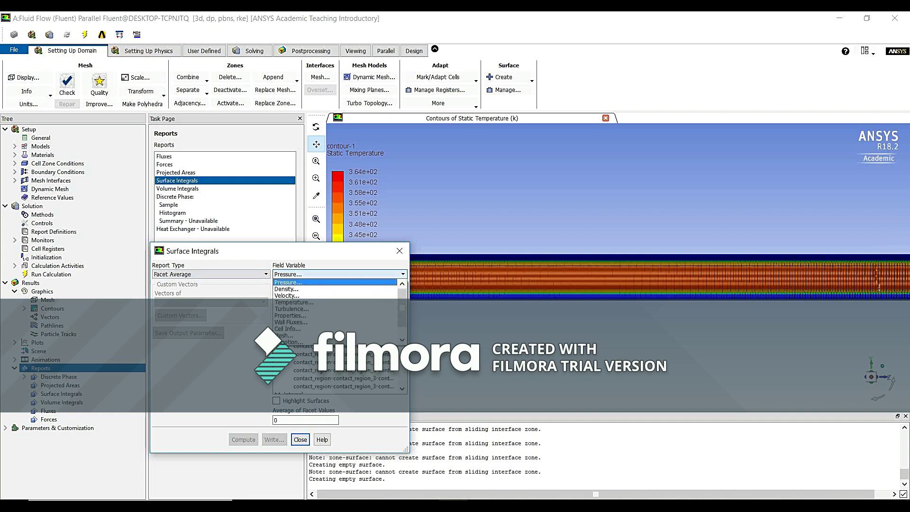
click(294, 302)
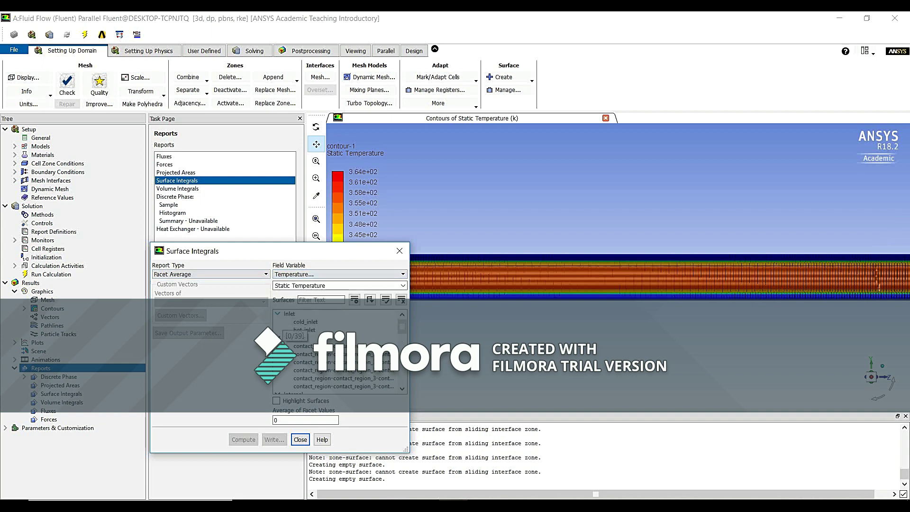
- Collapse the surface groups and select cold_inlet and hot_inlet as surfaces for the report
click(277, 314)
click(278, 322)
click(278, 330)
click(278, 338)
click(278, 346)
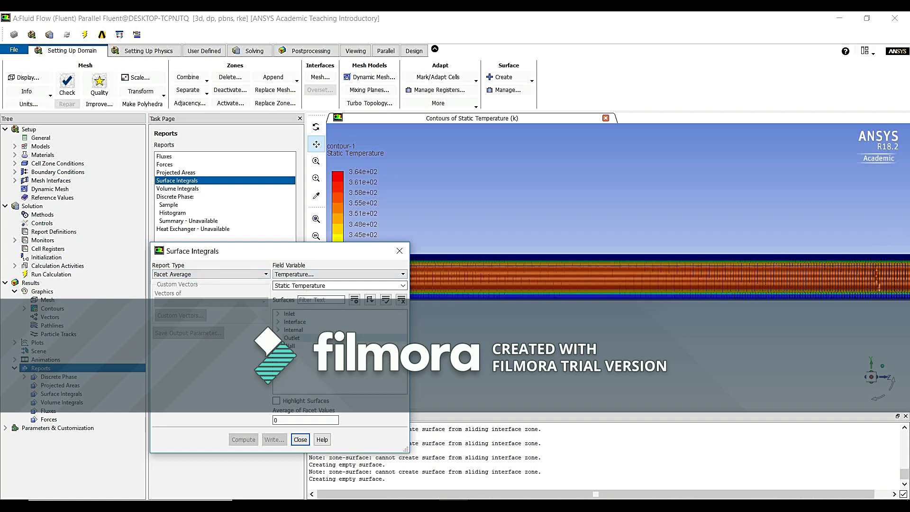
click(278, 314)
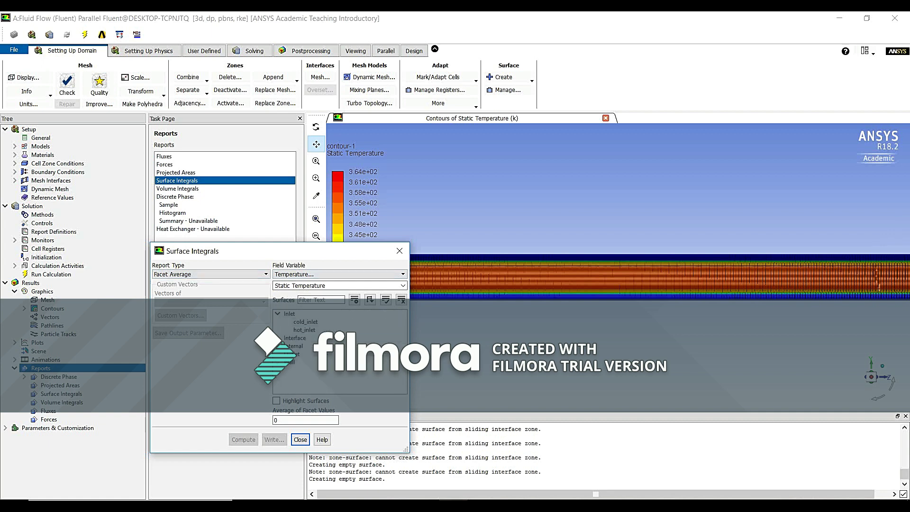
click(278, 346)
click(305, 322)
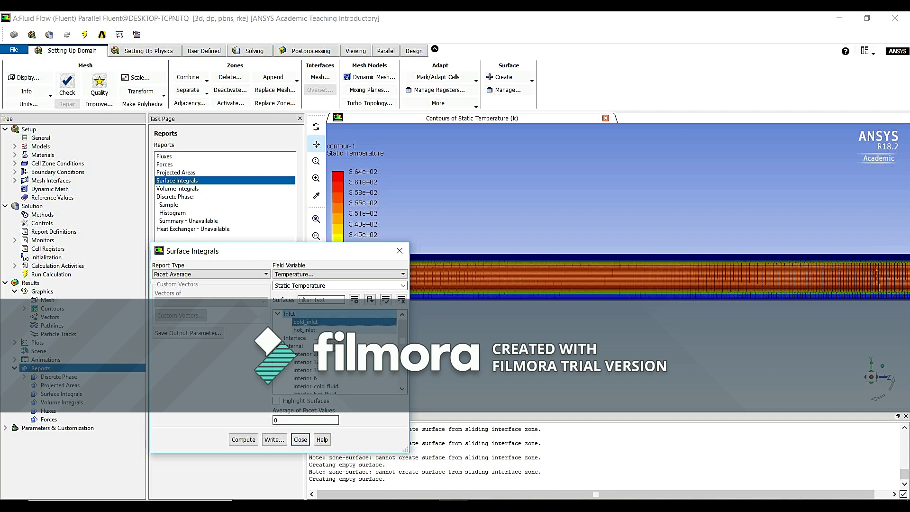
click(306, 330)
- Add interior-cold_fluid and interior-hot_fluid to the selected surfaces, compute the facet averages and close the report dialog
drag(402, 339, 402, 352)
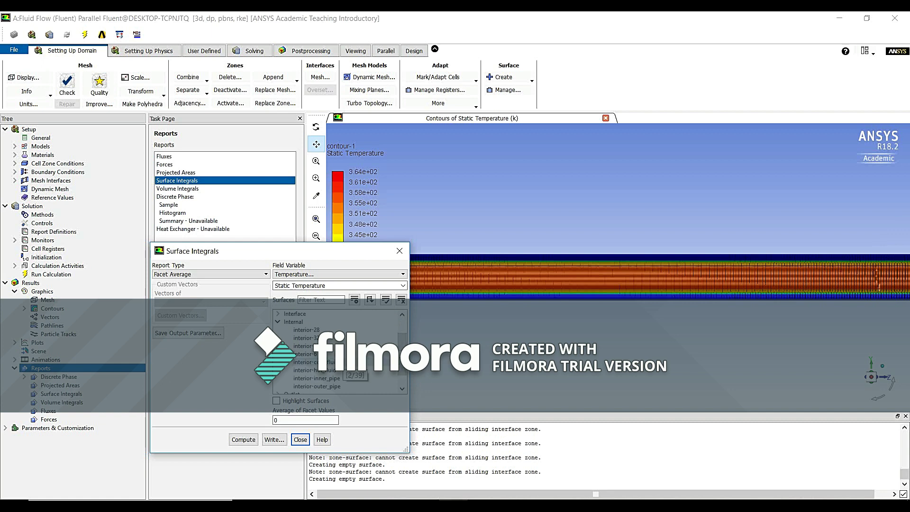
click(308, 362)
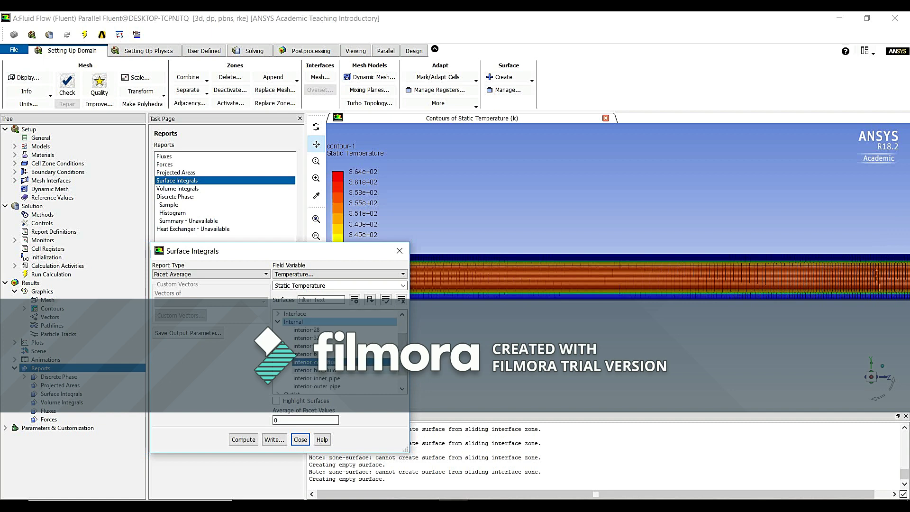
click(348, 370)
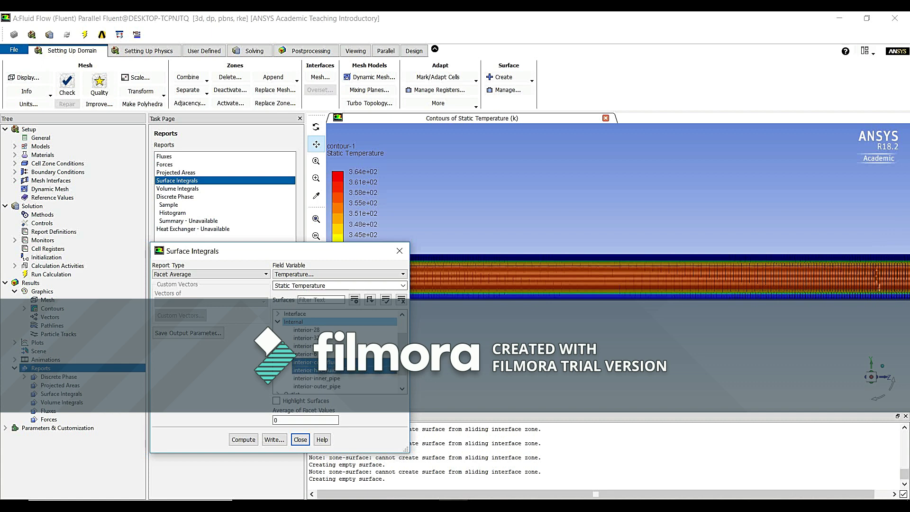
drag(403, 353, 402, 340)
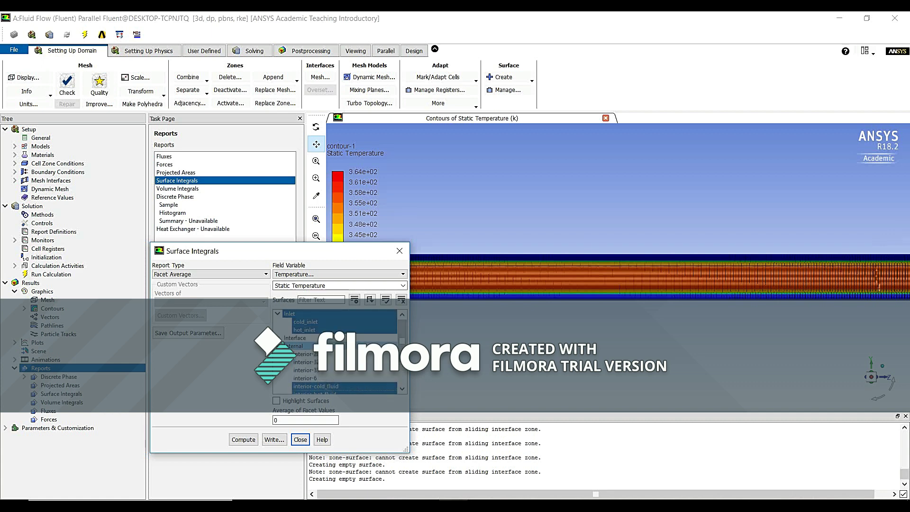
click(243, 440)
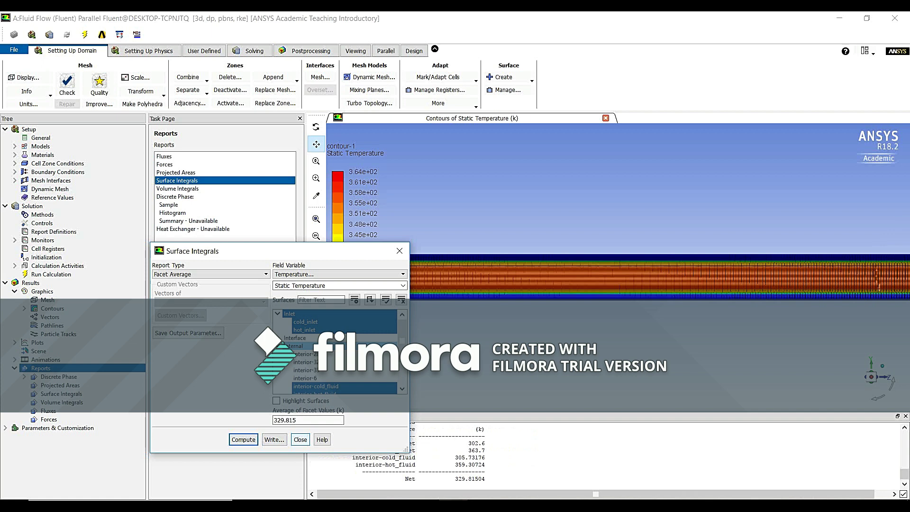
click(300, 440)
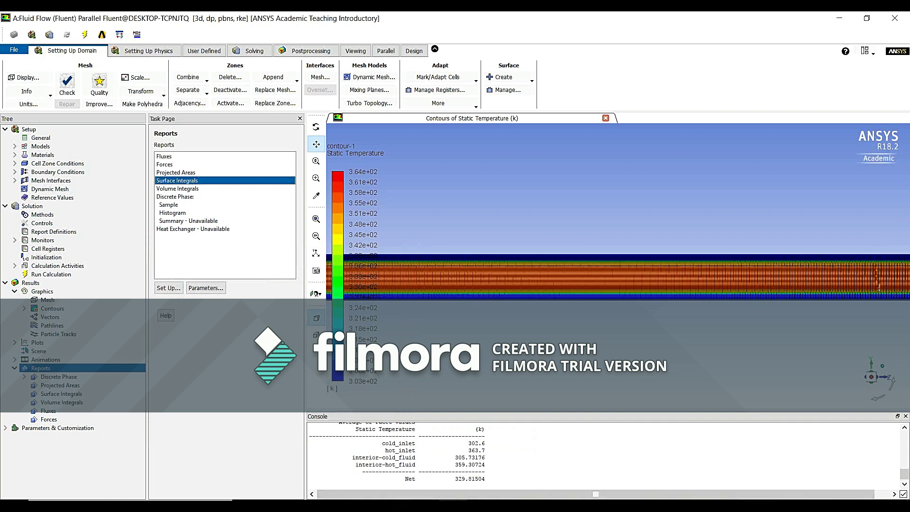
- Switch to the Counterflow worksheet in Mathcad and define t2.A as 305.7 and T2.A as 359.3
mouse_move(424, 506)
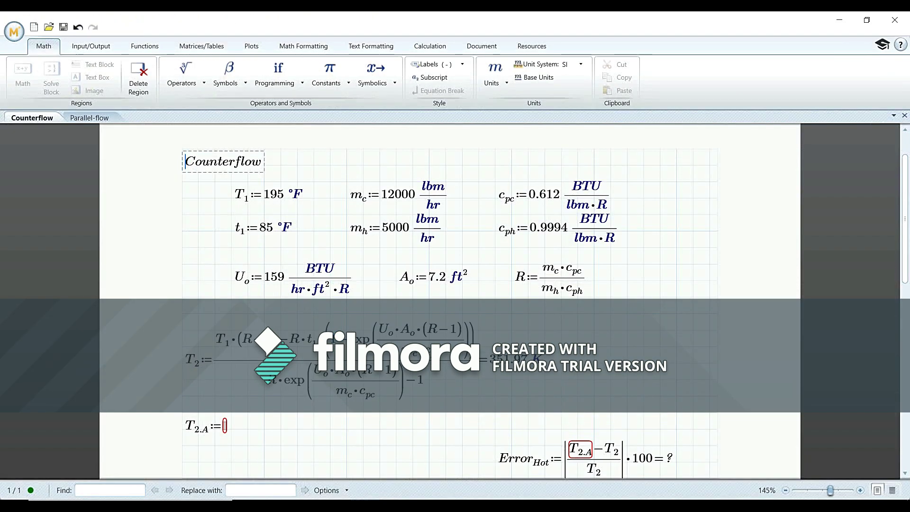
scroll(450, 302, down, 5)
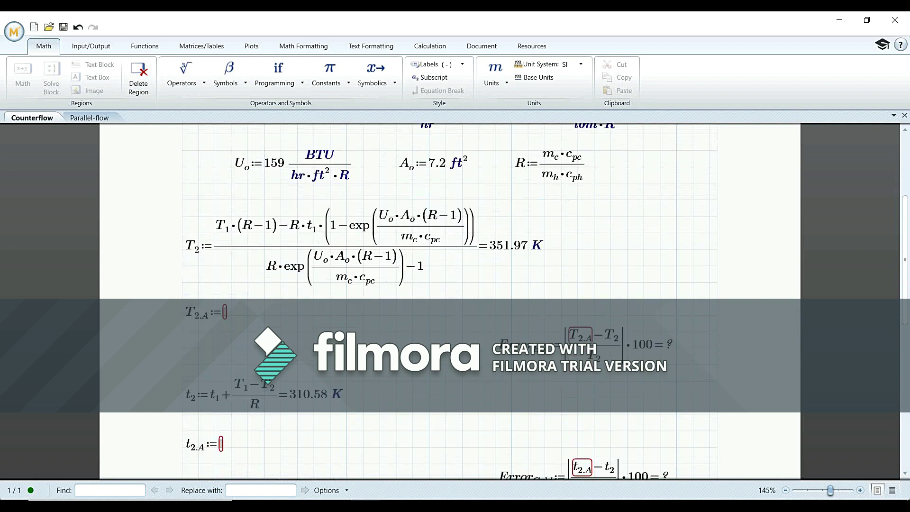
click(221, 445)
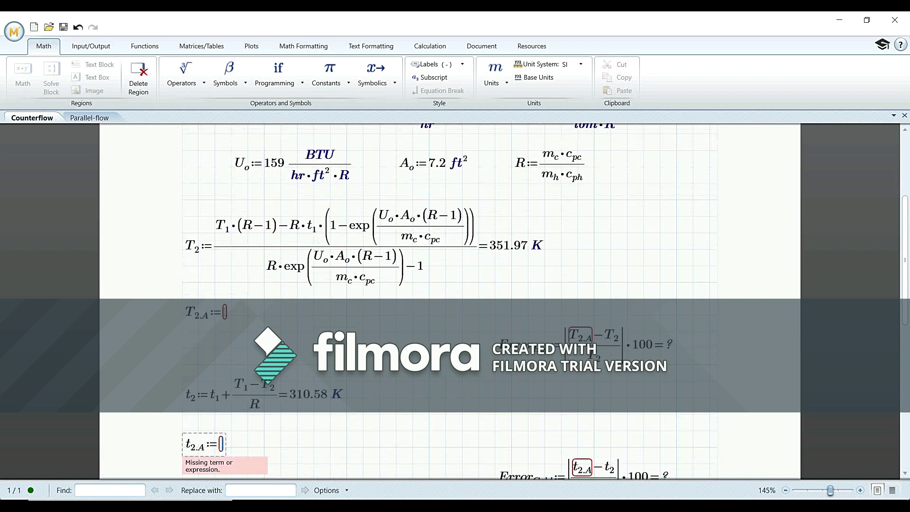
text(305)
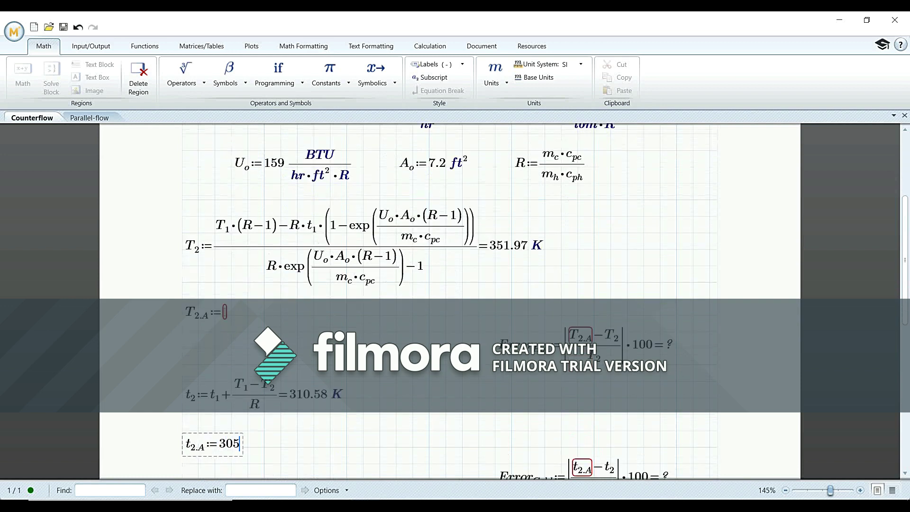
text(.7)
click(225, 312)
text(3)
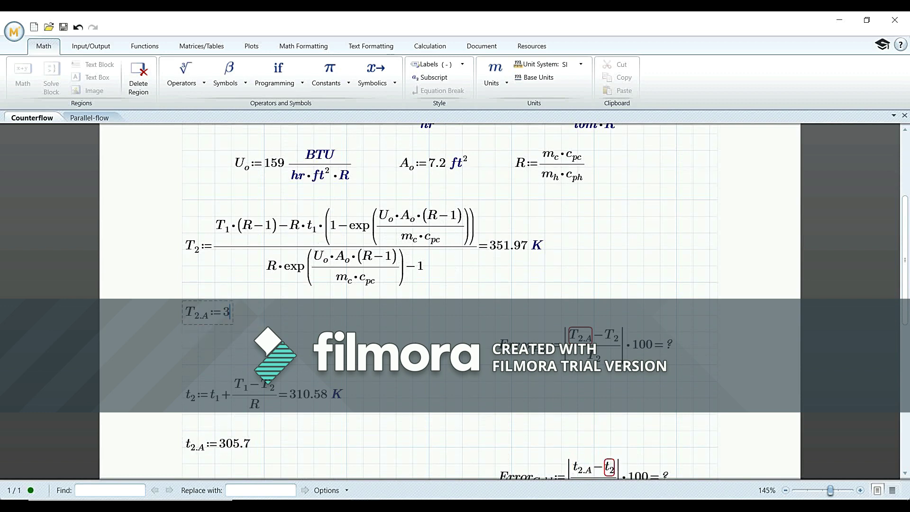
text(59.3)
key(Return)
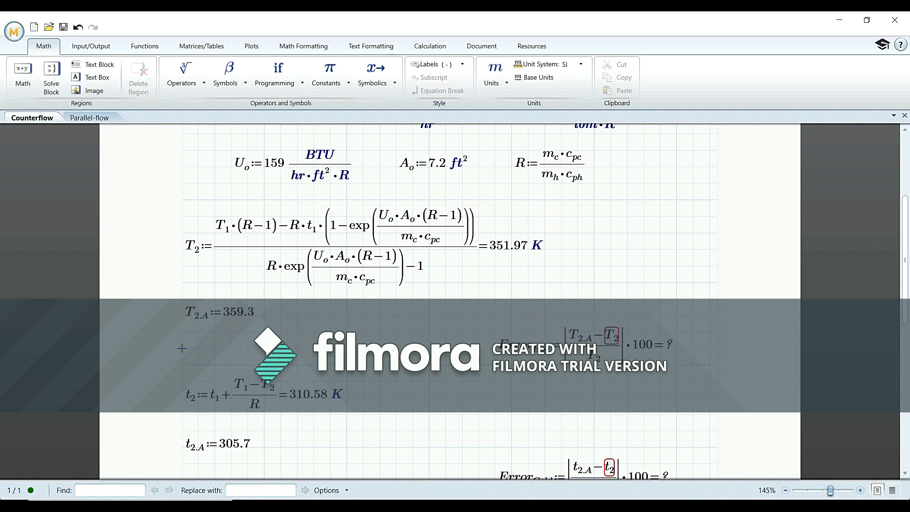
- Add the kelvin unit K to the T2.A and t2.A values in the Counterflow worksheet
click(255, 312)
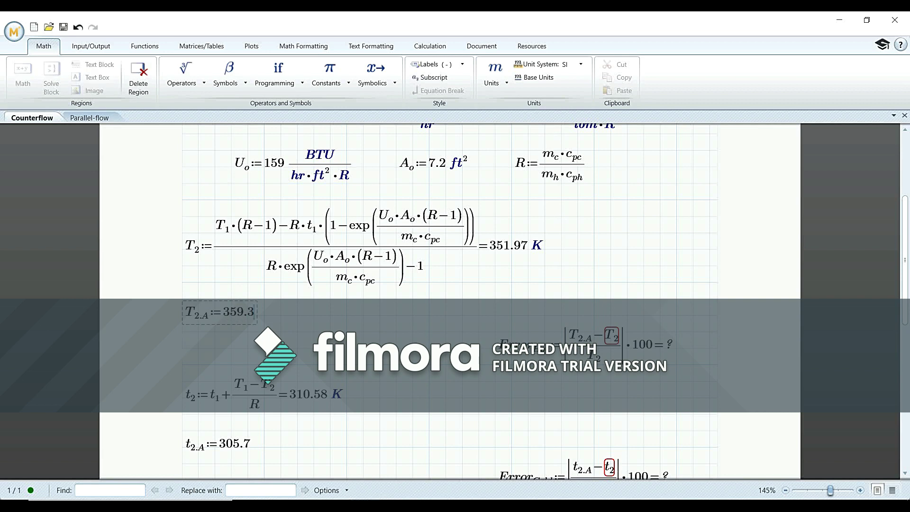
text(K)
key(Return)
click(250, 443)
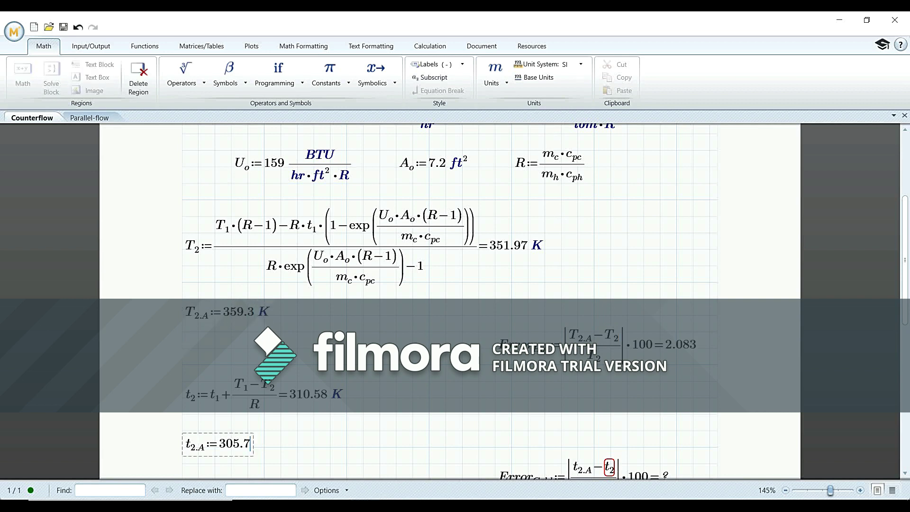
text(K)
key(Return)
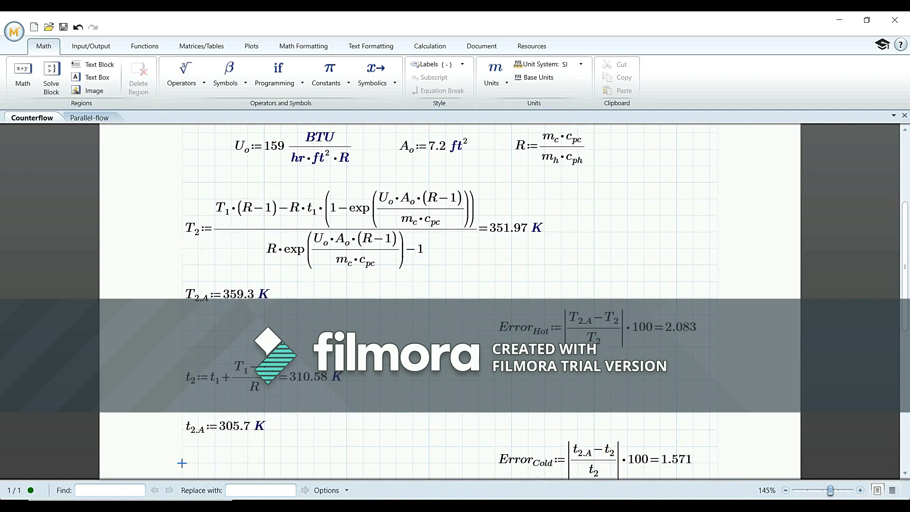
- Review the inputs, outlet temperatures and hot and cold errors in the Counterflow worksheet, and compare them with the Parallel-flow worksheet
scroll(450, 304, up, 5)
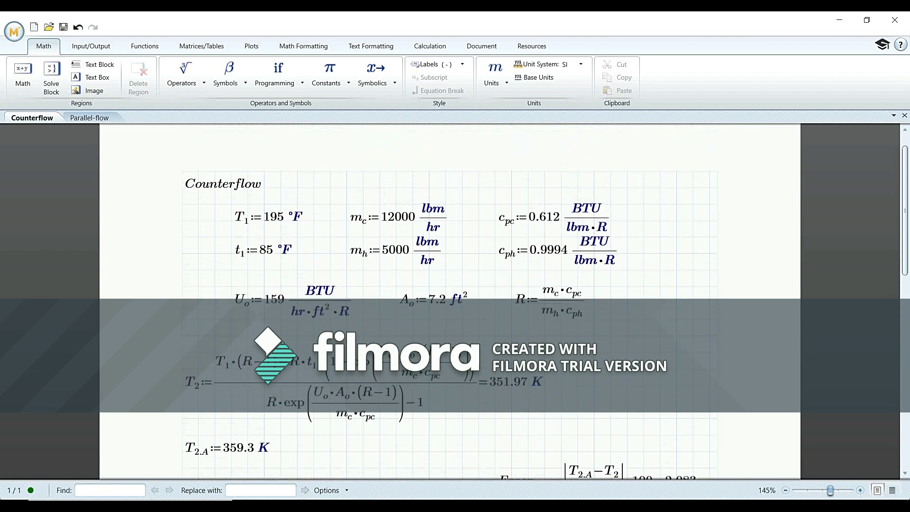
scroll(451, 303, down, 1)
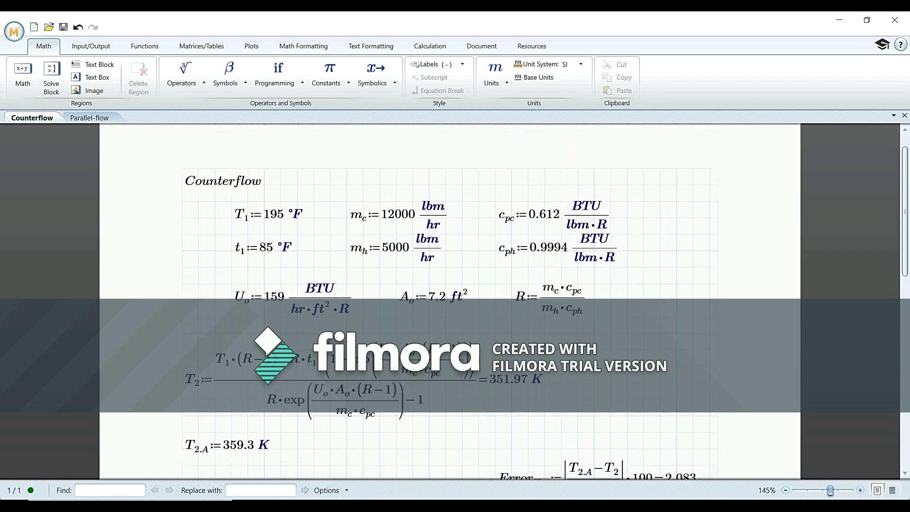
scroll(451, 304, down, 1)
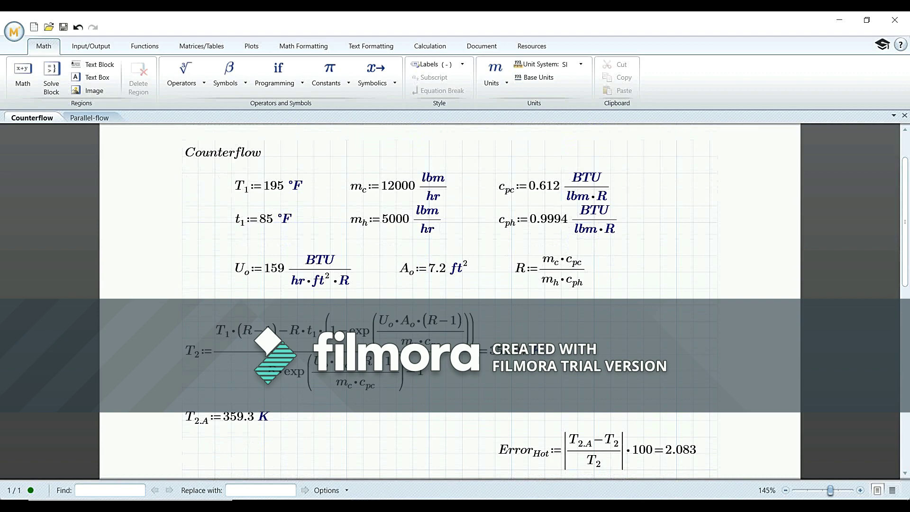
scroll(450, 303, down, 2)
scroll(451, 304, down, 3)
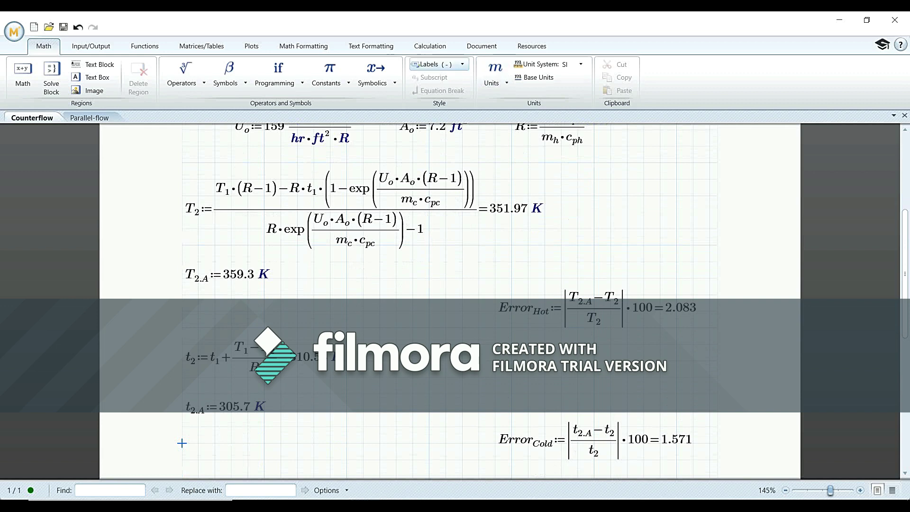
click(89, 118)
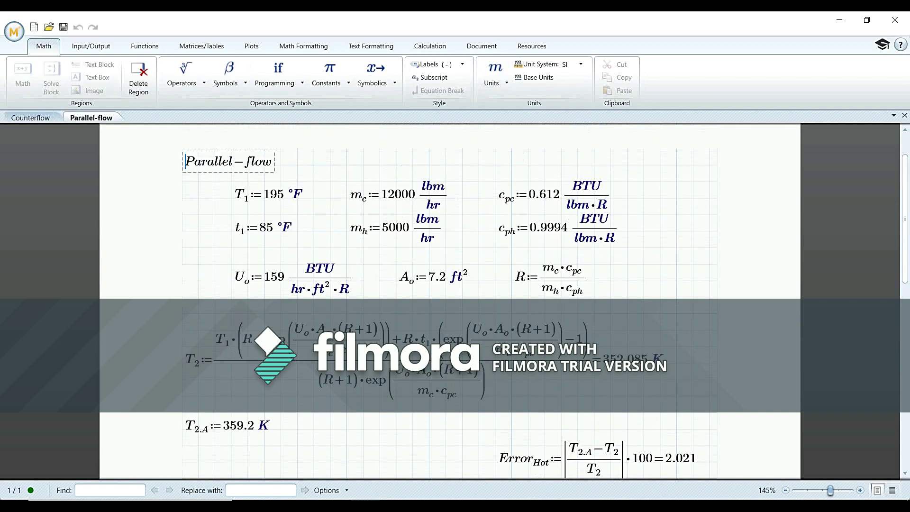
click(693, 182)
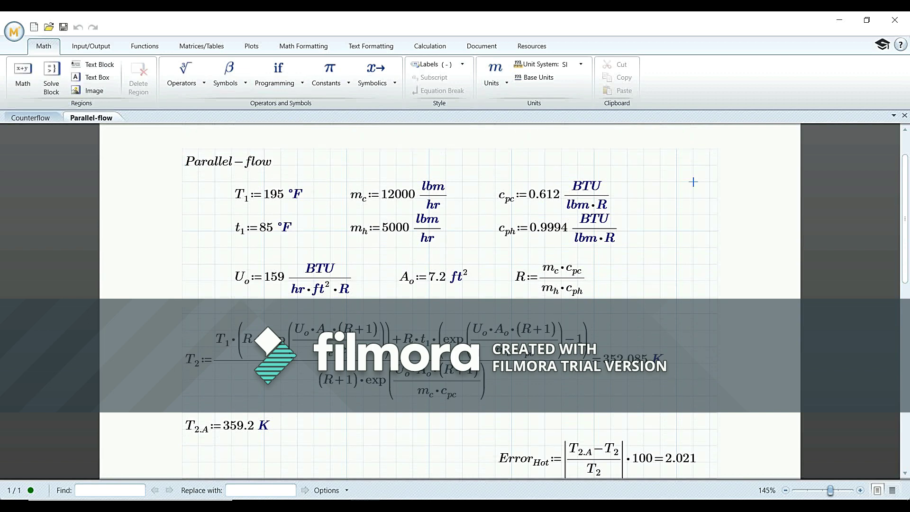
scroll(455, 303, down, 1)
scroll(455, 303, down, 1)
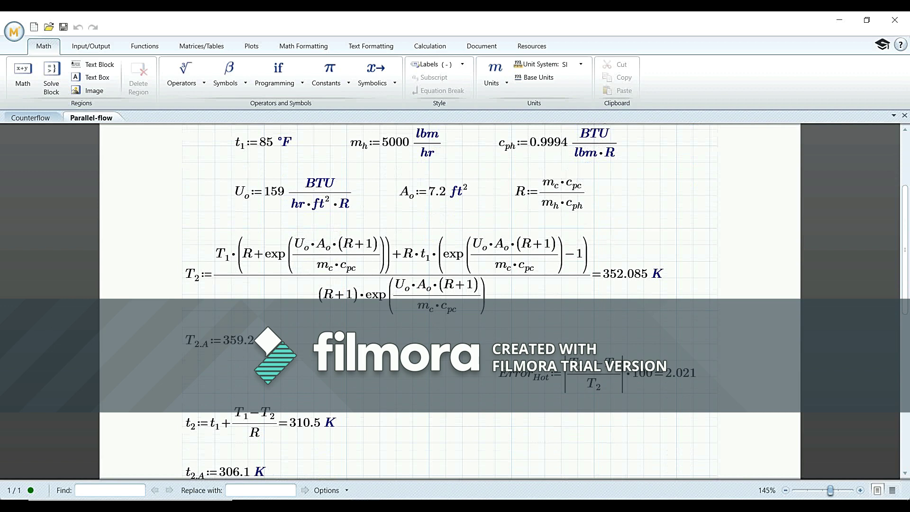
scroll(545, 301, down, 3)
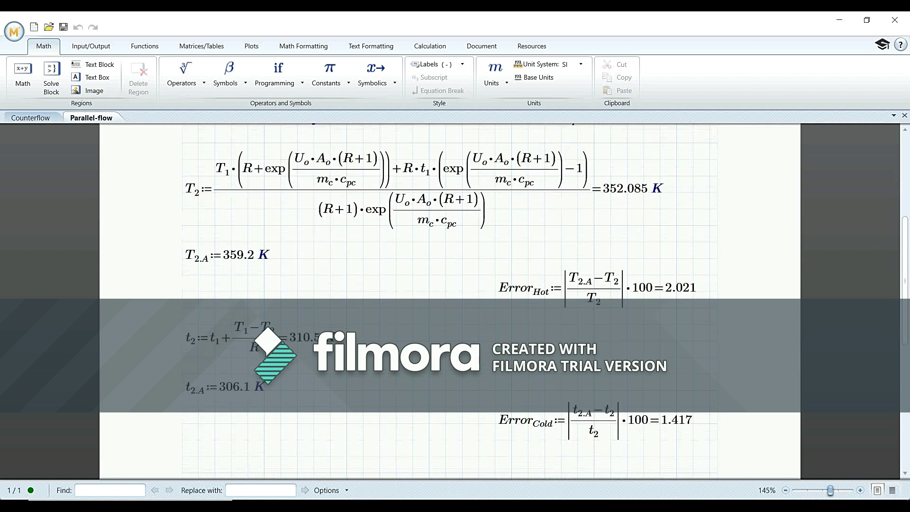